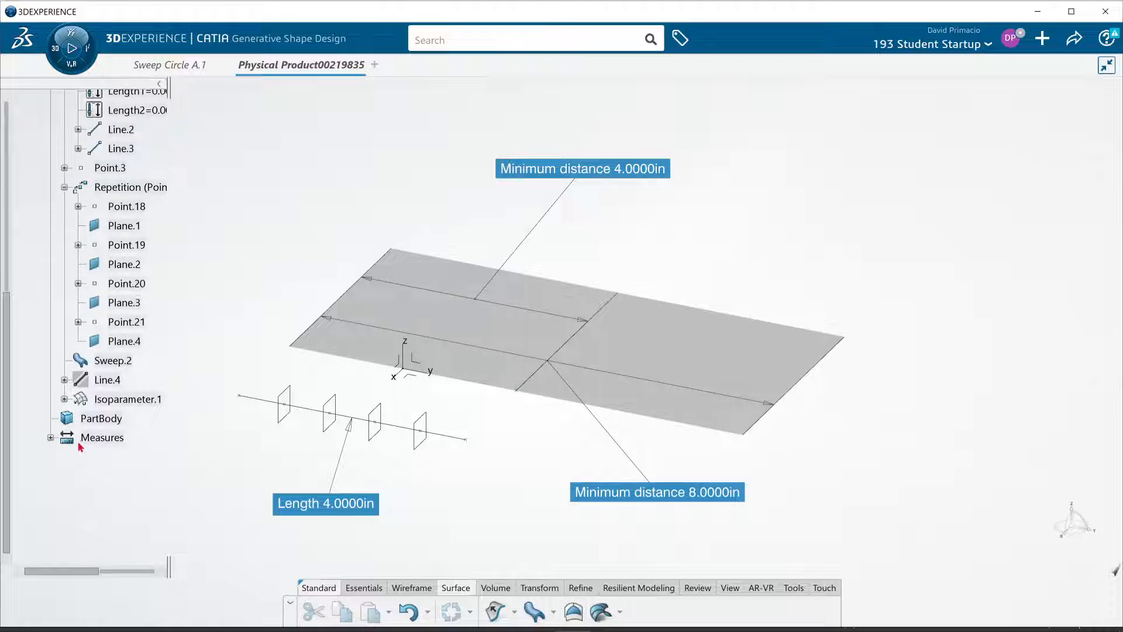
Step: Hide all measurements and the whole contents of Geometrical Set.1 from the model view
{"action": "right_click", "coordinate": [91, 438]}
{"action": "left_click", "coordinate": [129, 255]}
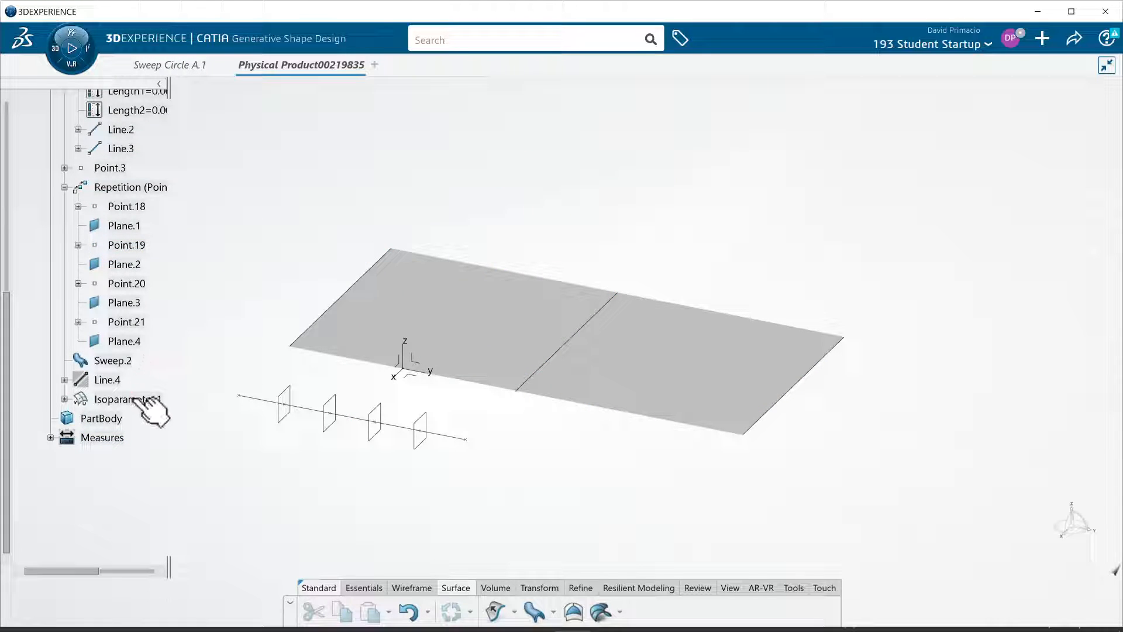
{"action": "scroll", "coordinate": [134, 366], "scroll_direction": "up", "scroll_amount": 2}
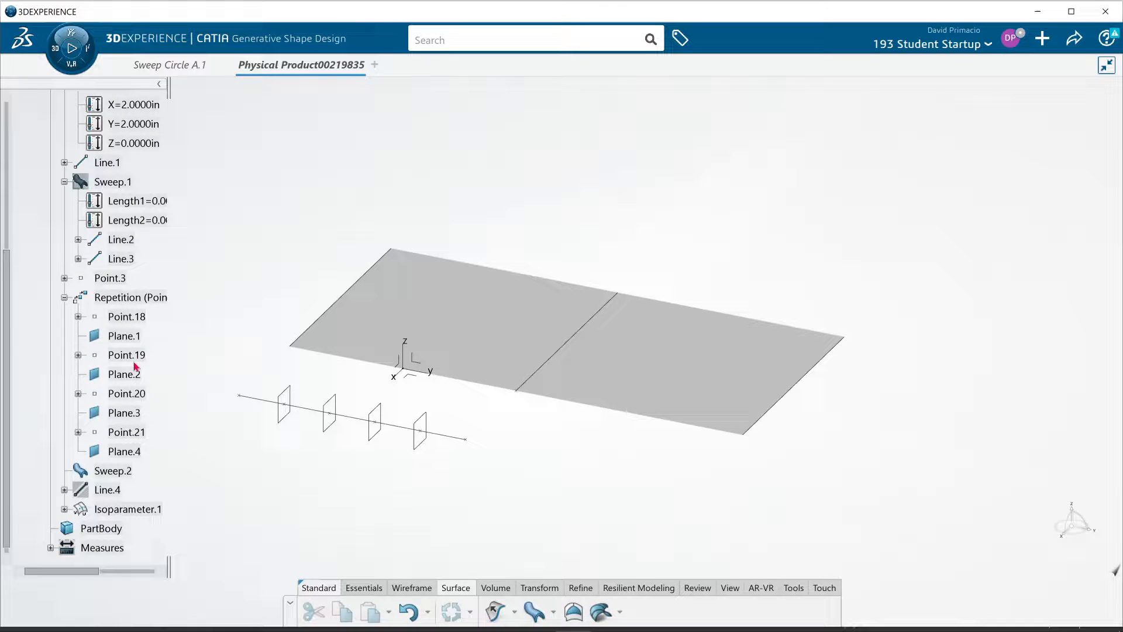
{"action": "scroll", "coordinate": [135, 366], "scroll_direction": "up", "scroll_amount": 3}
{"action": "scroll", "coordinate": [135, 366], "scroll_direction": "down", "scroll_amount": 2}
{"action": "scroll", "coordinate": [134, 367], "scroll_direction": "up", "scroll_amount": 3}
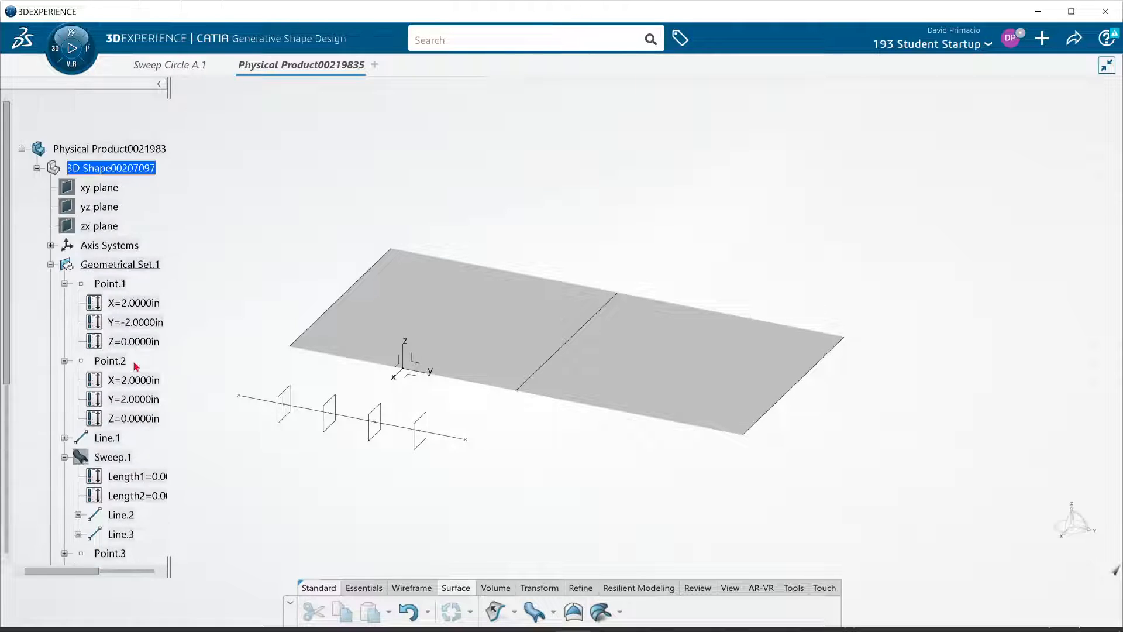
{"action": "scroll", "coordinate": [136, 366], "scroll_direction": "up", "scroll_amount": 2}
{"action": "right_click", "coordinate": [97, 378]}
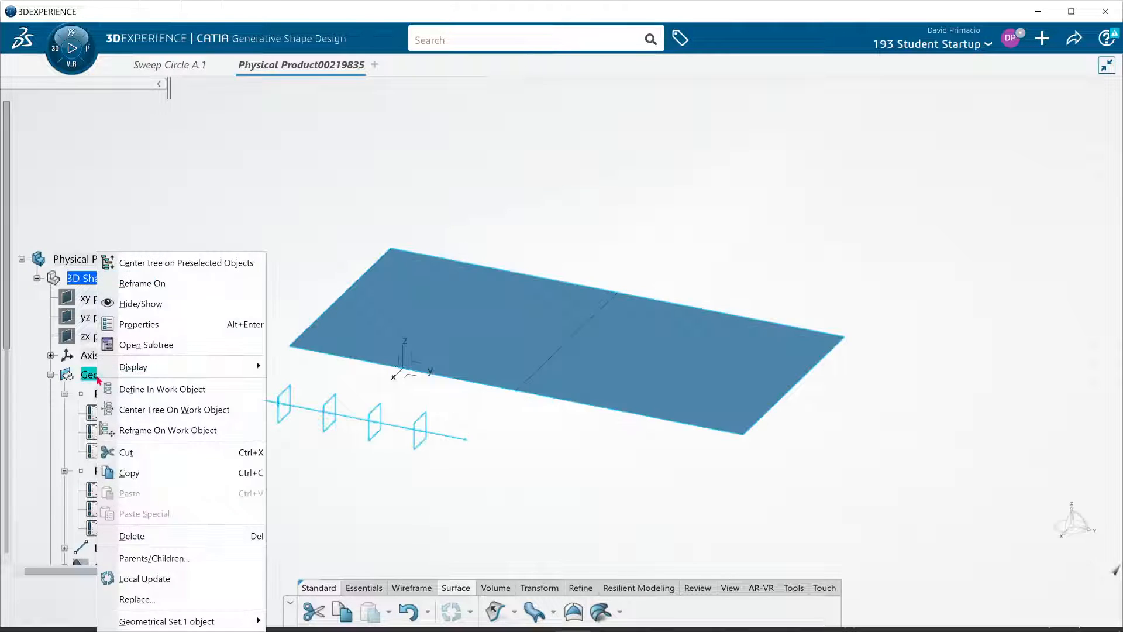
{"action": "left_click", "coordinate": [158, 305]}
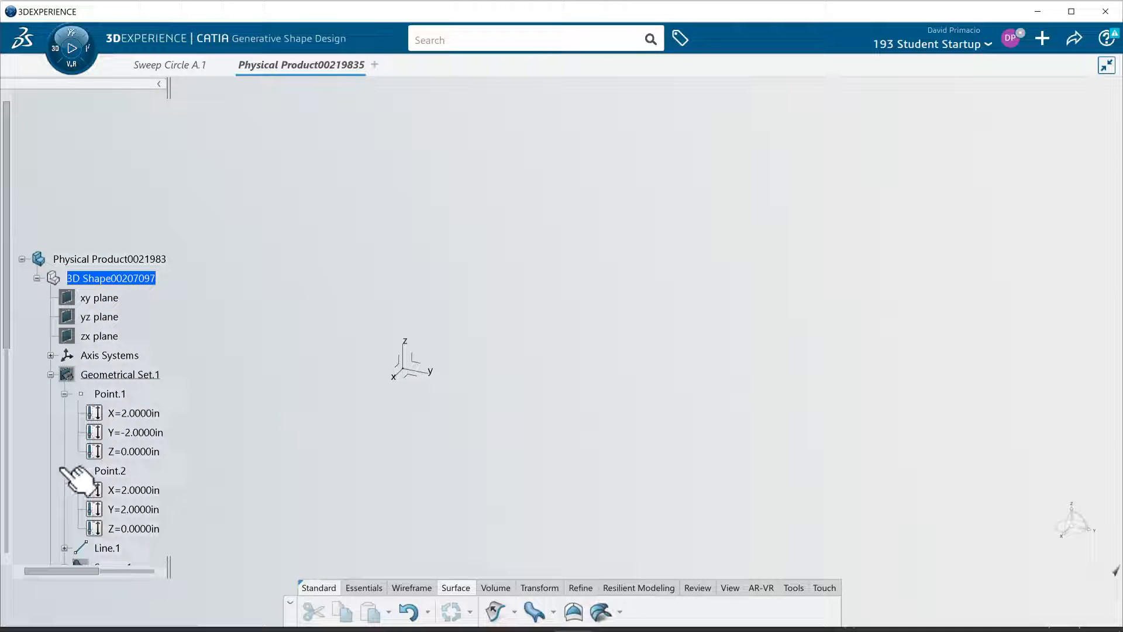
Step: Insert a new geometrical set into the 3D shape below Geometrical Set.1 and locate it in the tree
{"action": "scroll", "coordinate": [24, 468], "scroll_direction": "down", "scroll_amount": 6}
{"action": "scroll", "coordinate": [25, 470], "scroll_direction": "up", "scroll_amount": 6}
{"action": "scroll", "coordinate": [25, 470], "scroll_direction": "up", "scroll_amount": 4}
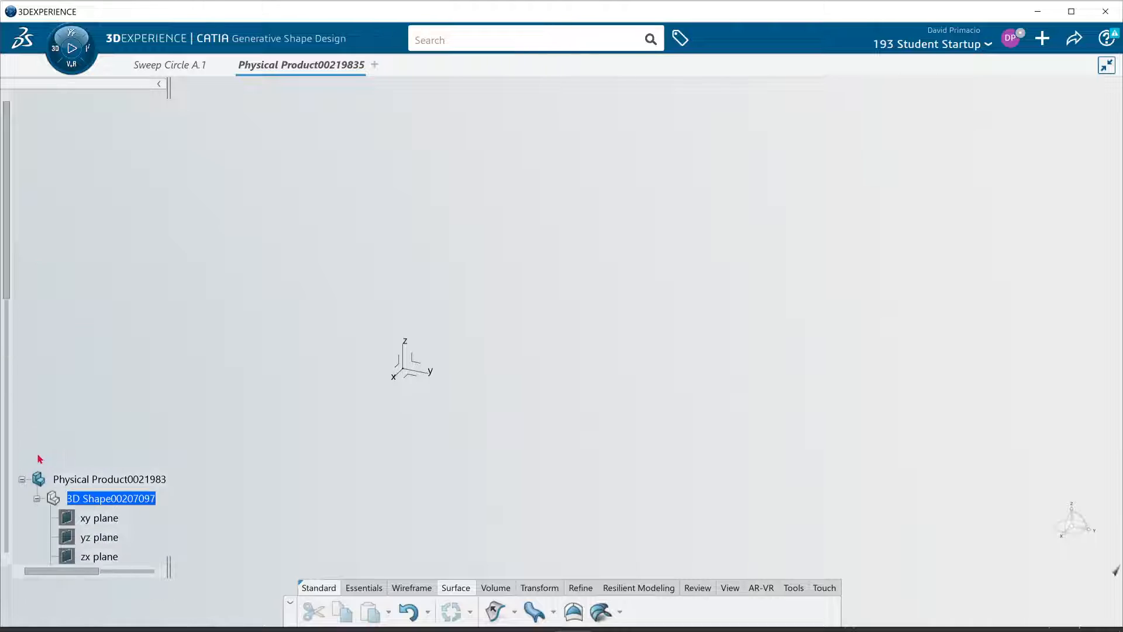
{"action": "scroll", "coordinate": [41, 456], "scroll_direction": "down", "scroll_amount": 2}
{"action": "left_click", "coordinate": [119, 389]}
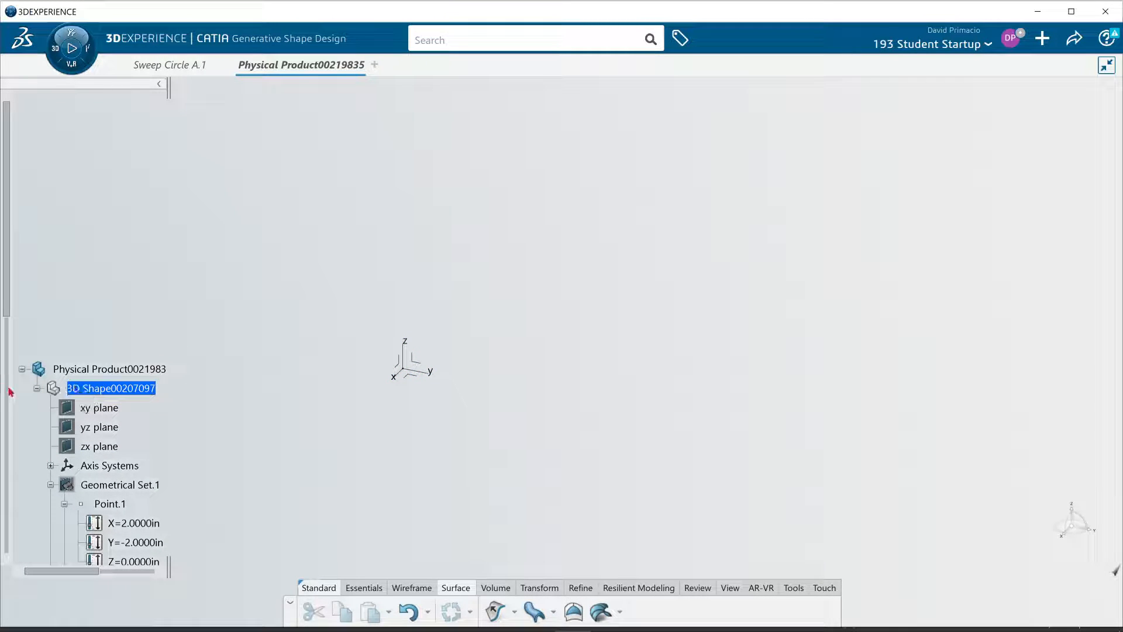
{"action": "scroll", "coordinate": [8, 393], "scroll_direction": "down", "scroll_amount": 7}
{"action": "scroll", "coordinate": [29, 448], "scroll_direction": "down", "scroll_amount": 5}
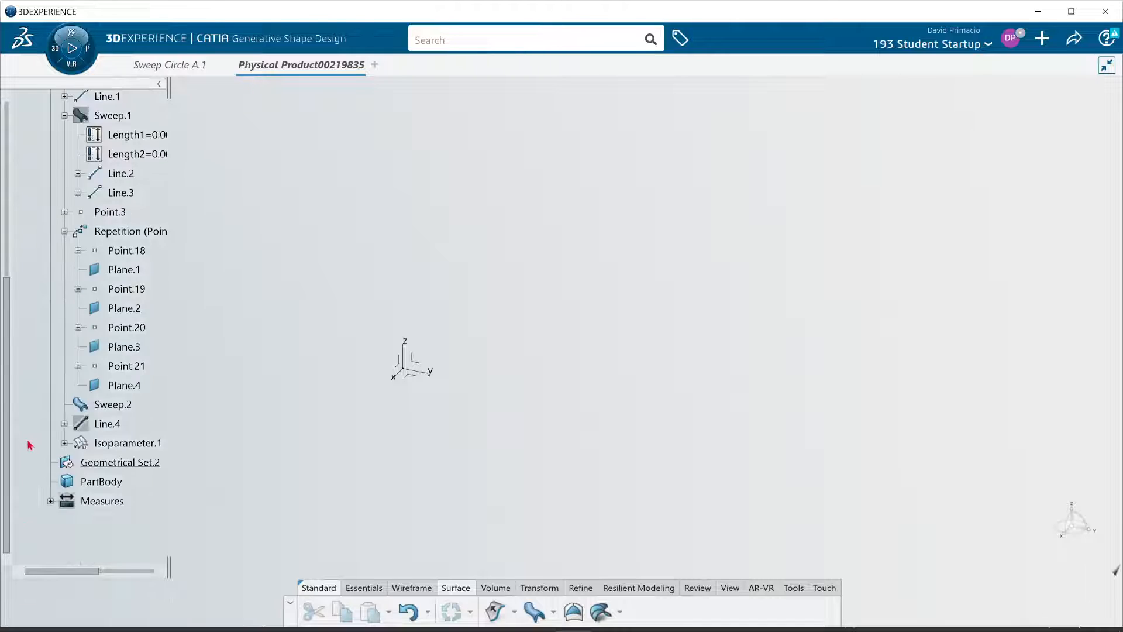
{"action": "scroll", "coordinate": [30, 451], "scroll_direction": "up", "scroll_amount": 1}
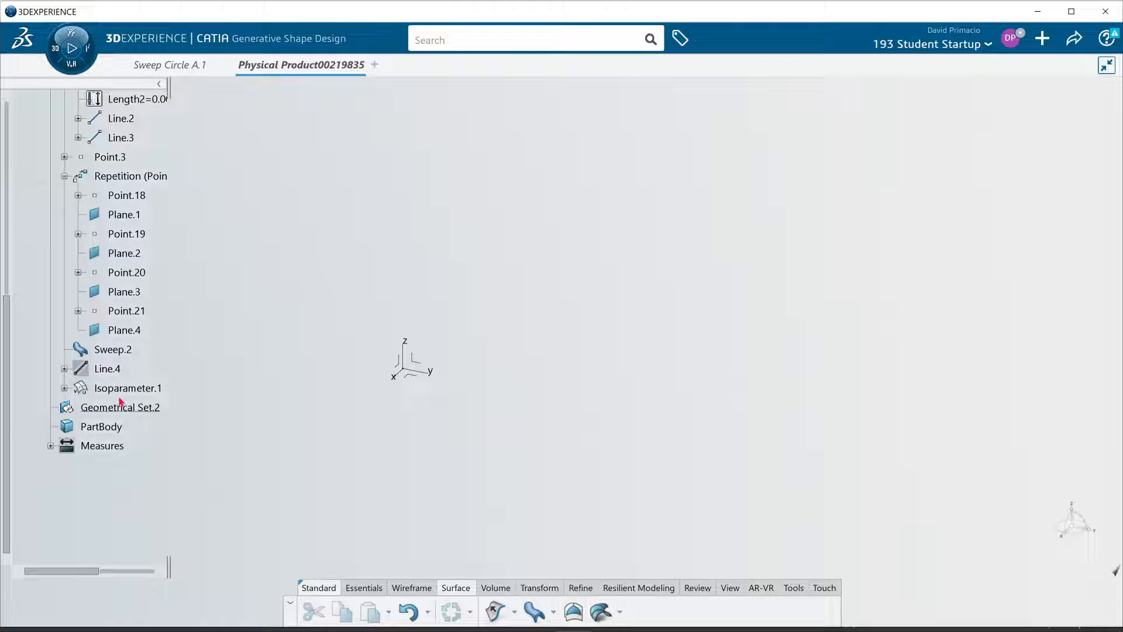
{"action": "scroll", "coordinate": [120, 402], "scroll_direction": "up", "scroll_amount": 1}
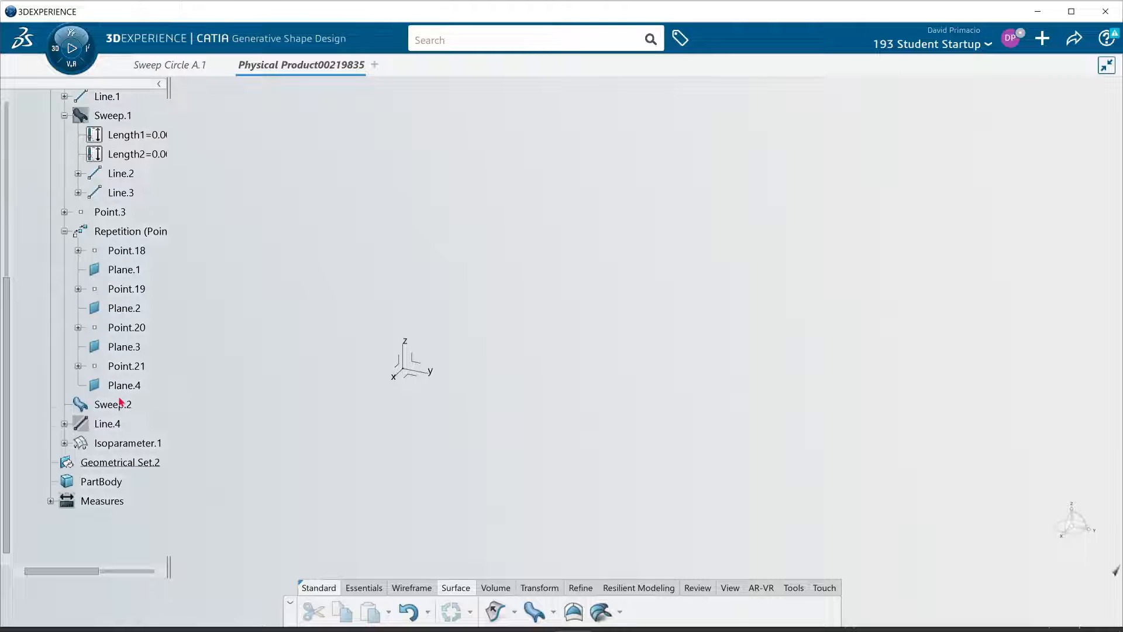
Step: Move Line.1 out of Geometrical Set.1 into the new Geometrical Set.2
{"action": "left_click", "coordinate": [110, 98]}
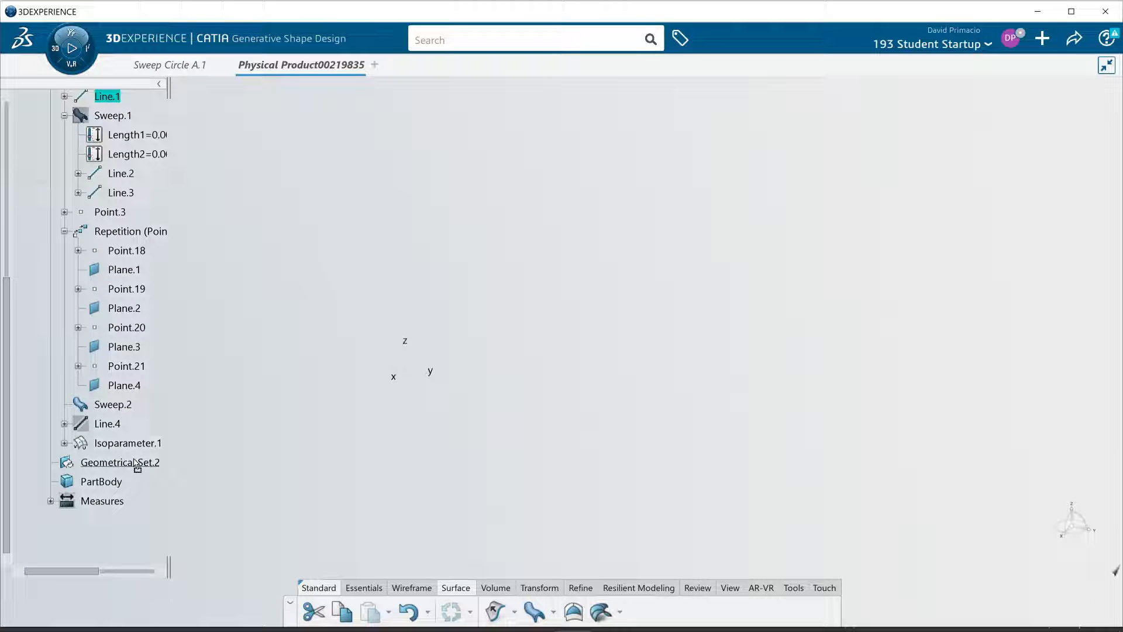
{"action": "scroll", "coordinate": [136, 465], "scroll_direction": "down", "scroll_amount": 1}
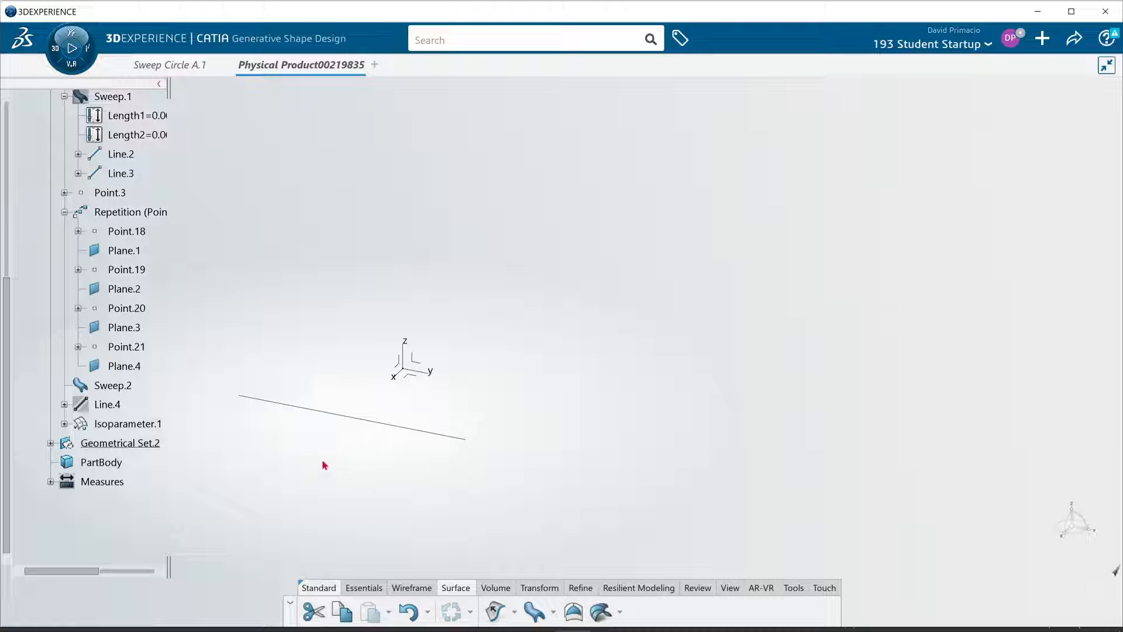
{"action": "middle_click_drag", "start_coordinate": [409, 468], "coordinate": [445, 417]}
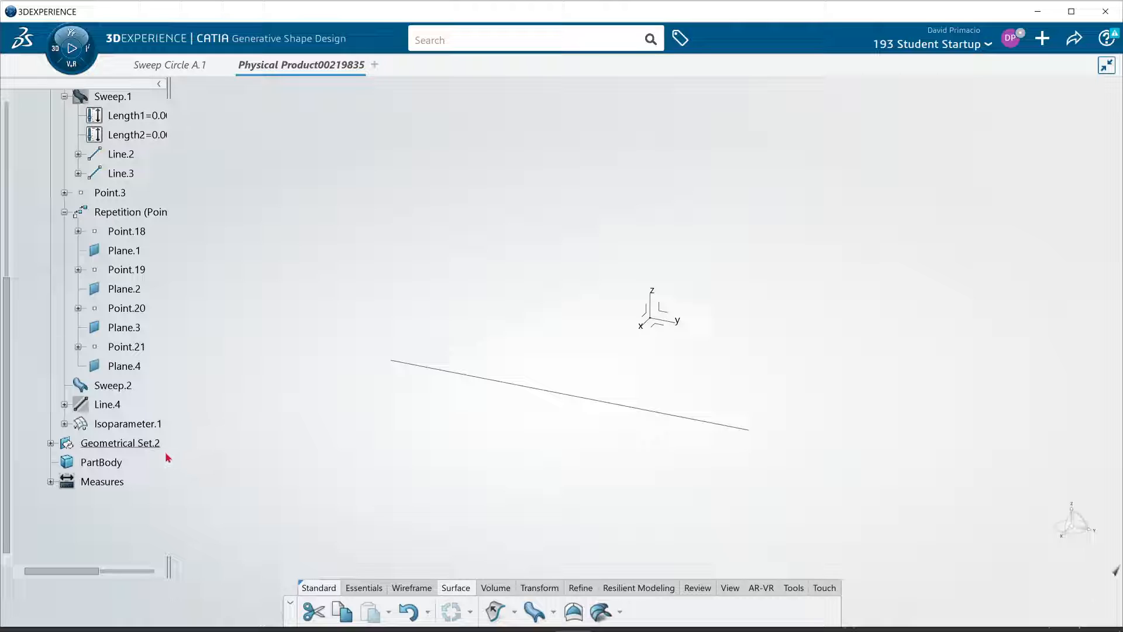
Step: Rename Geometrical Set.2 as "Sweep Line reference surface" in its feature properties
{"action": "right_click", "coordinate": [146, 446]}
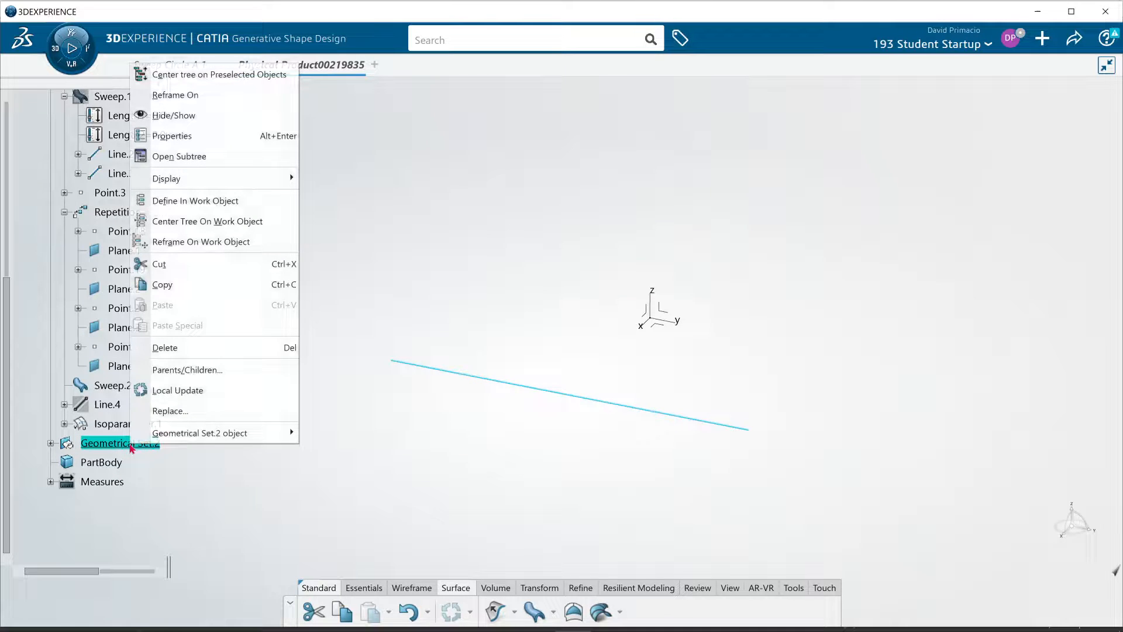
{"action": "left_click", "coordinate": [237, 134]}
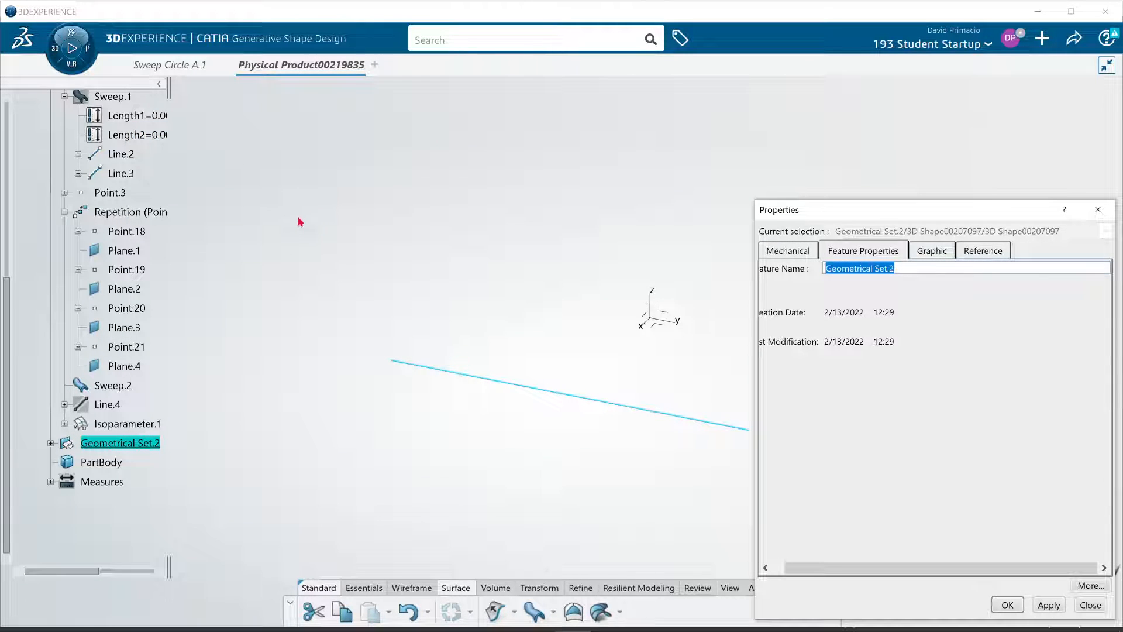
{"action": "mouse_move", "coordinate": [18, 617]}
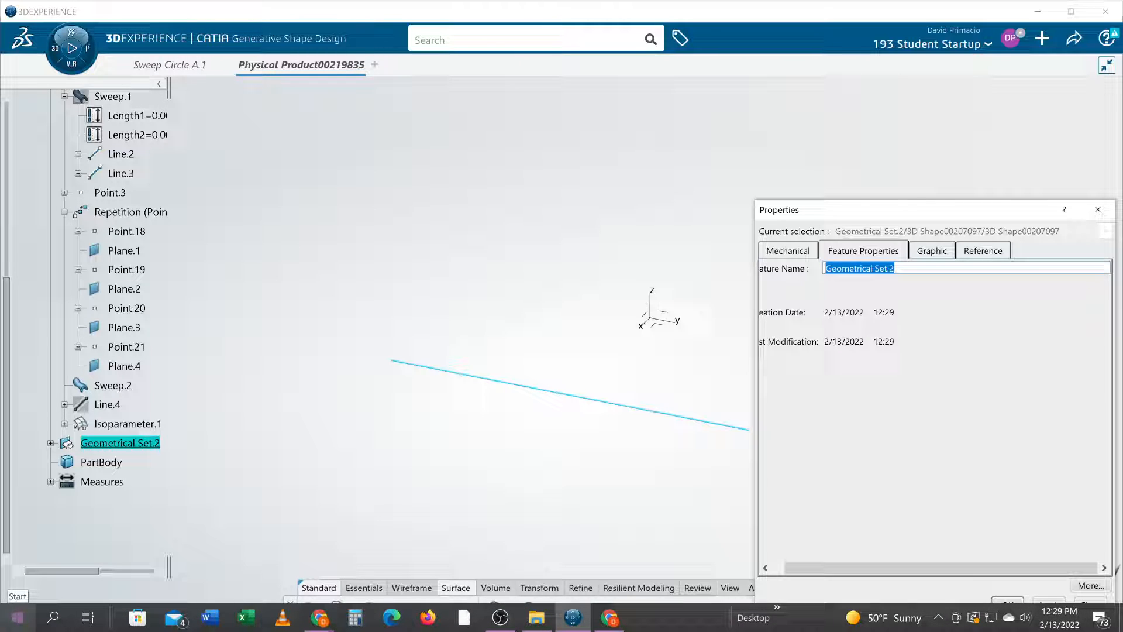
{"action": "type", "text": "Sweep Circle Limit curve and tangency surface"}
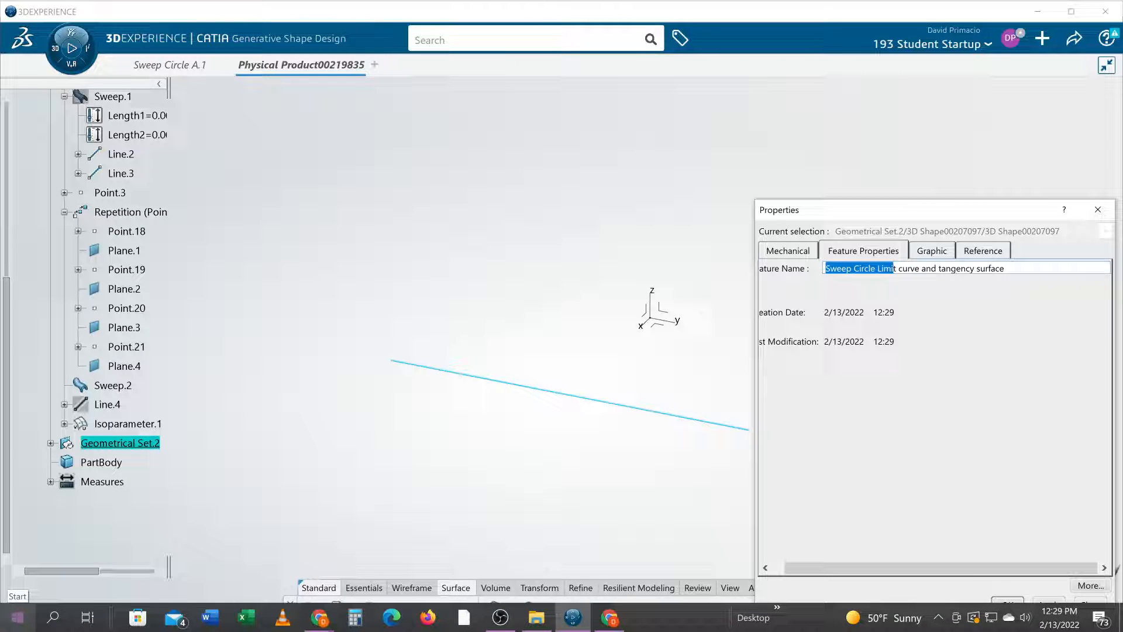
{"action": "double_click", "coordinate": [876, 267]}
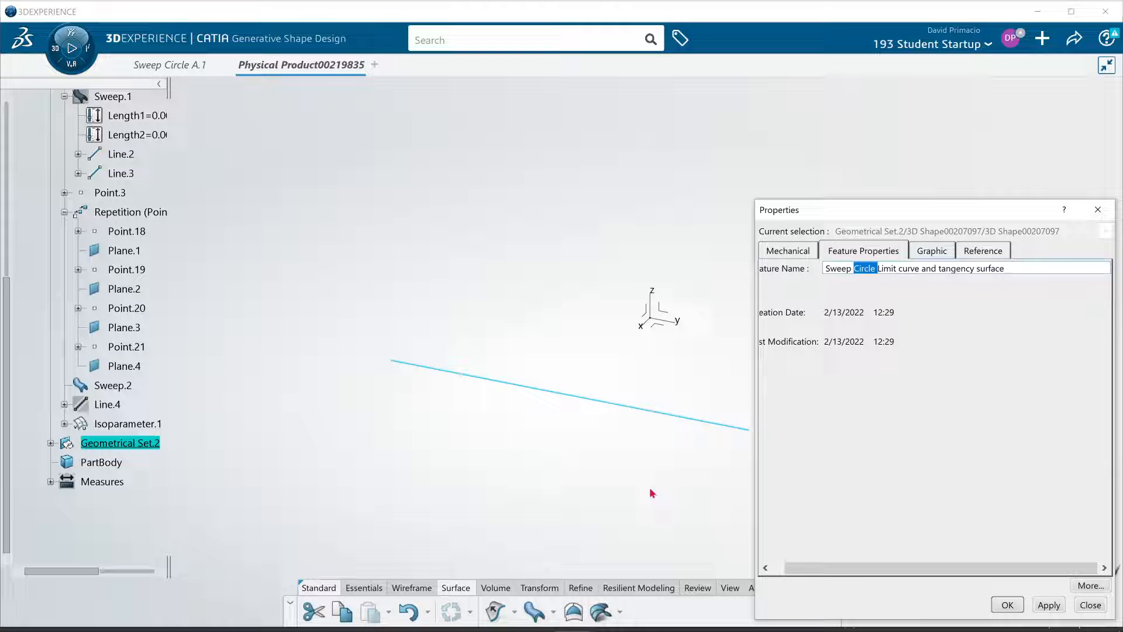
{"action": "key", "text": "BackSpace"}
{"action": "type", "text": "li"}
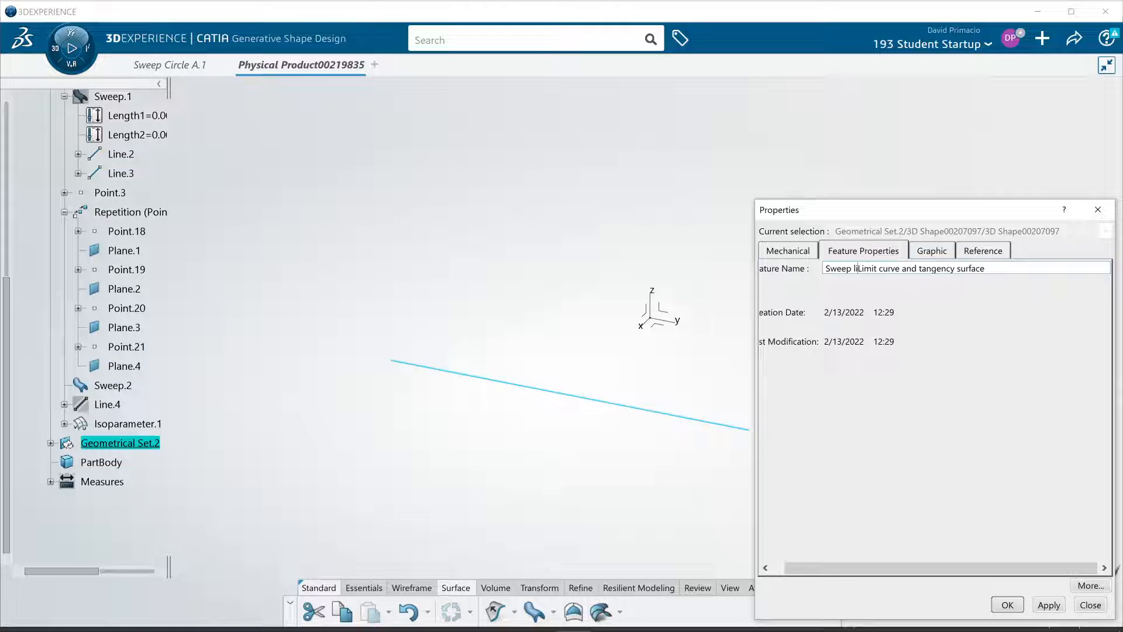
{"action": "key", "text": "BackSpace"}
{"action": "key", "text": "BackSpace"}
{"action": "type", "text": "Line"}
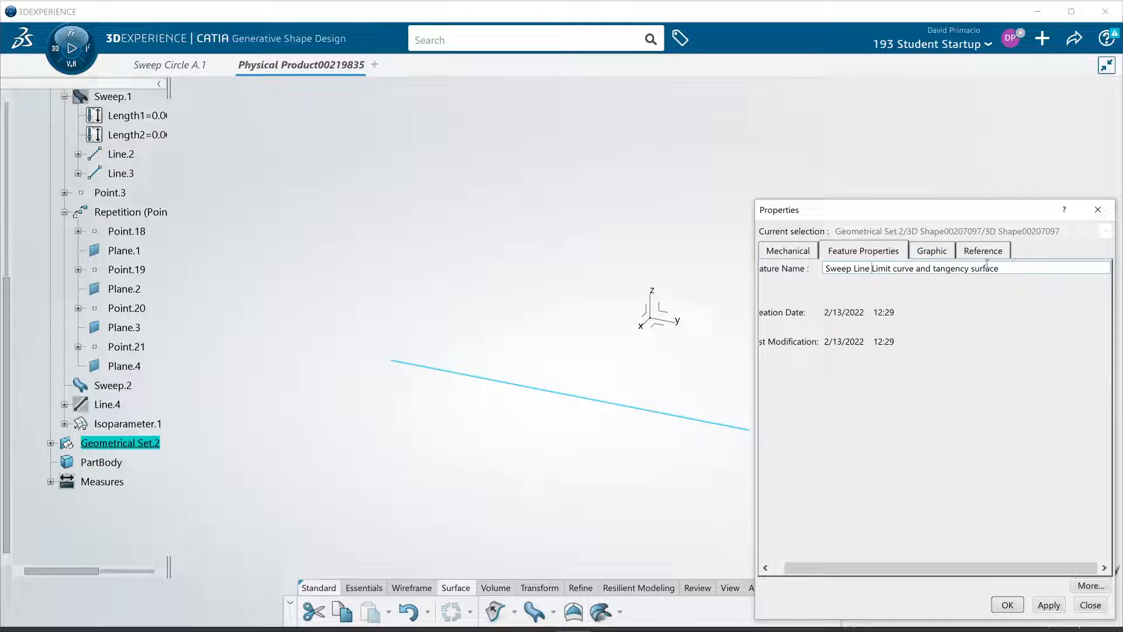
{"action": "left_click_drag", "start_coordinate": [972, 267], "coordinate": [875, 275]}
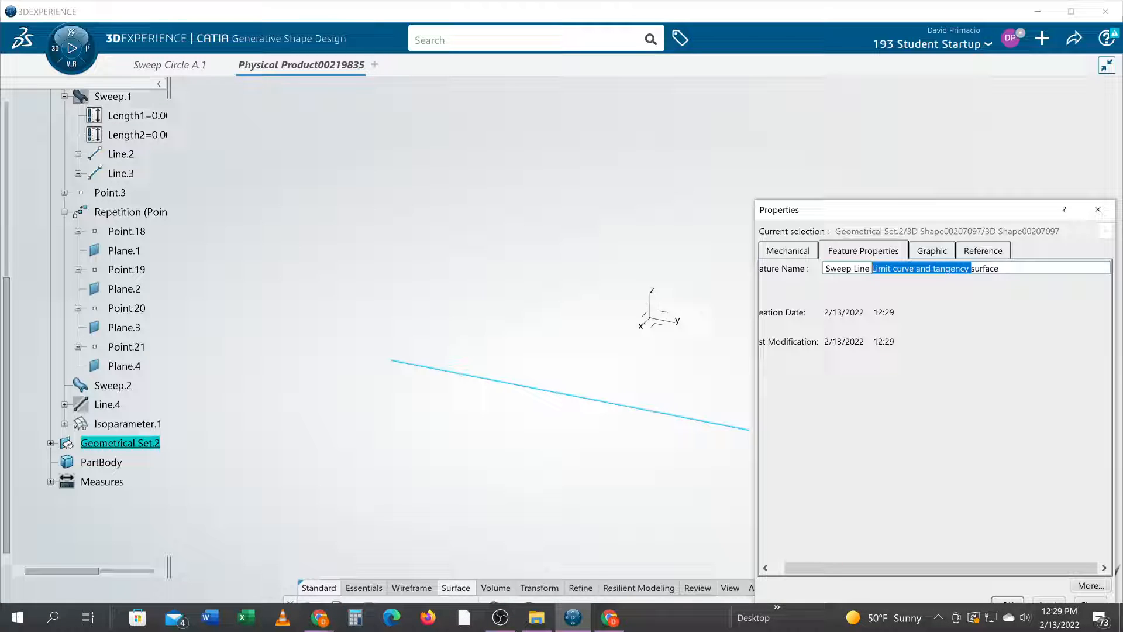
{"action": "type", "text": "reference"}
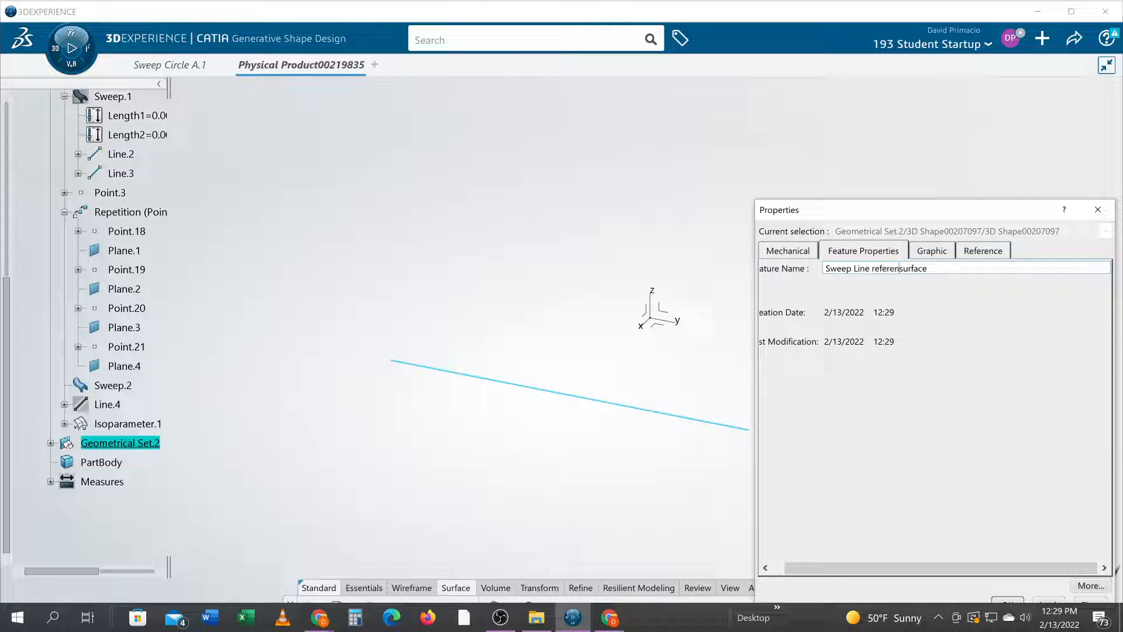
{"action": "key", "text": "Return"}
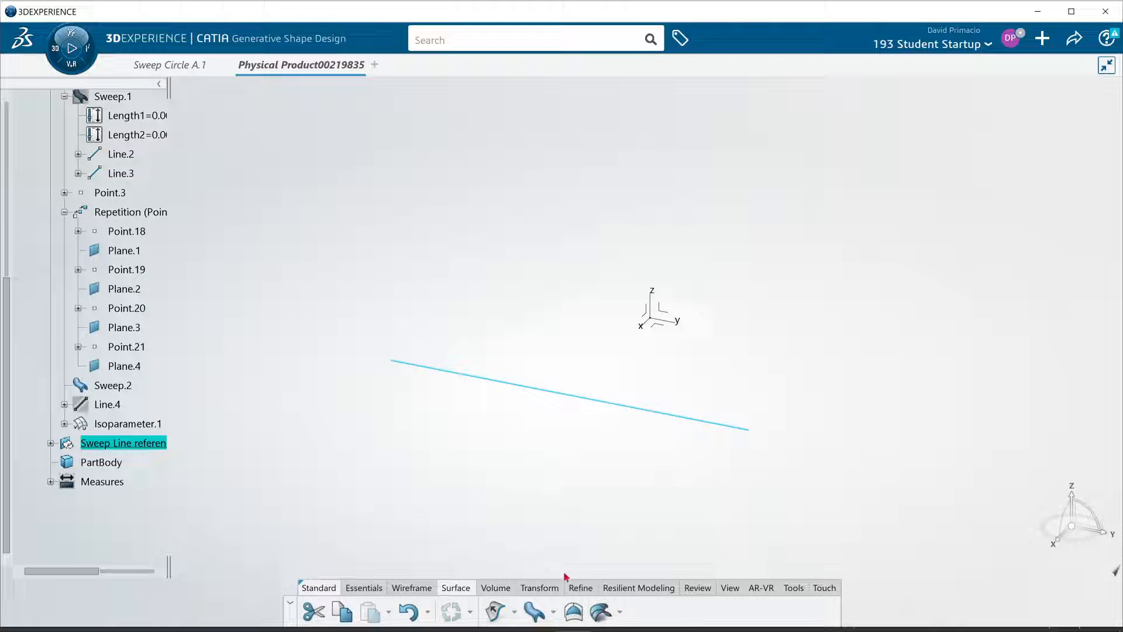
Step: Start a line-profile swept surface of subtype With reference surface, using Line.1 as guide curve and the absolute axis system's XY plane as reference
{"action": "left_click", "coordinate": [534, 611]}
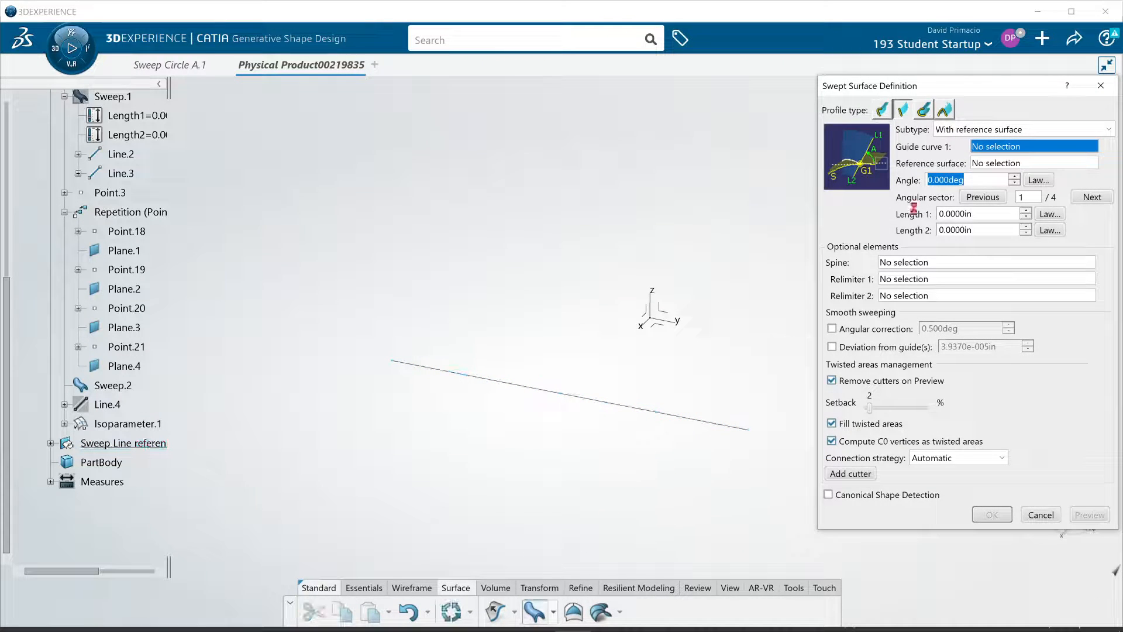
{"action": "middle_click_drag", "start_coordinate": [782, 299], "coordinate": [665, 282]}
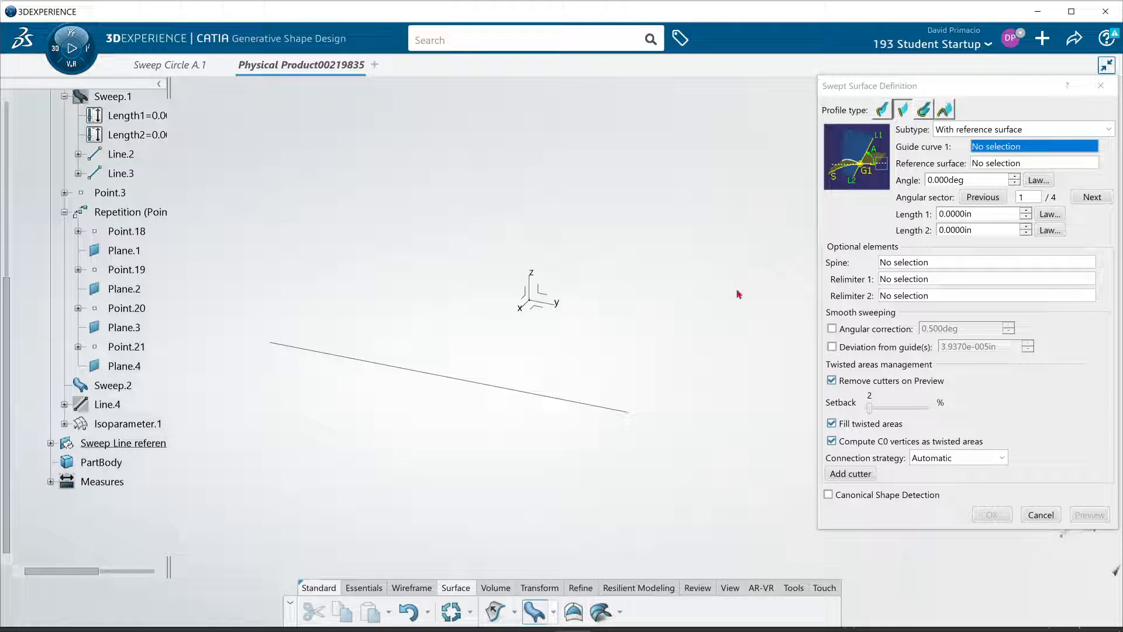
{"action": "left_click", "coordinate": [524, 392]}
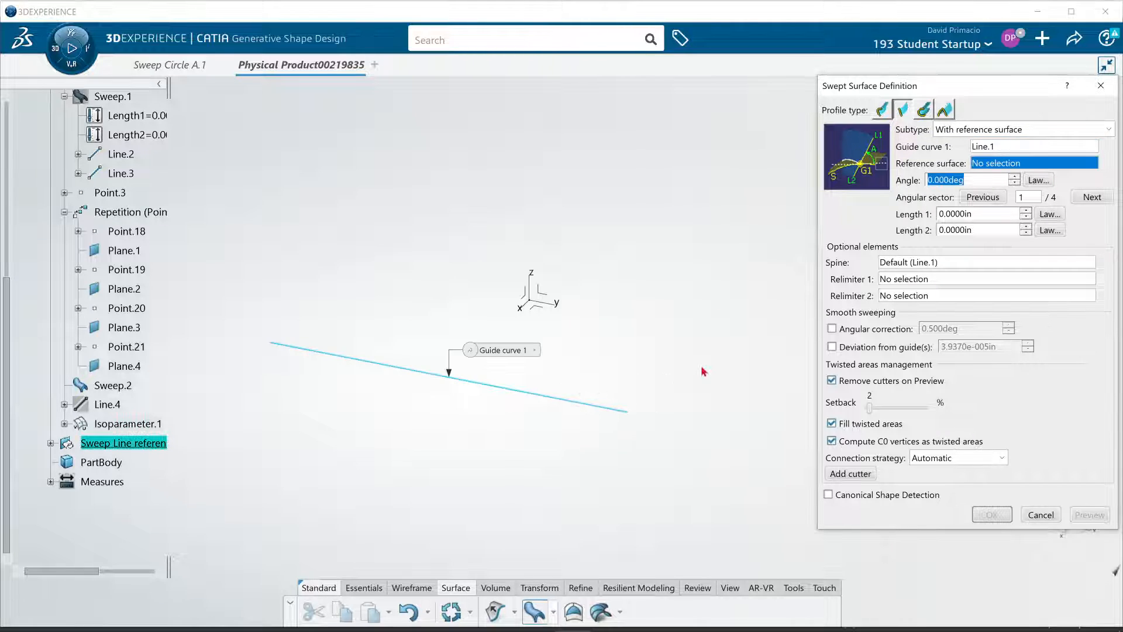
{"action": "left_click", "coordinate": [544, 307]}
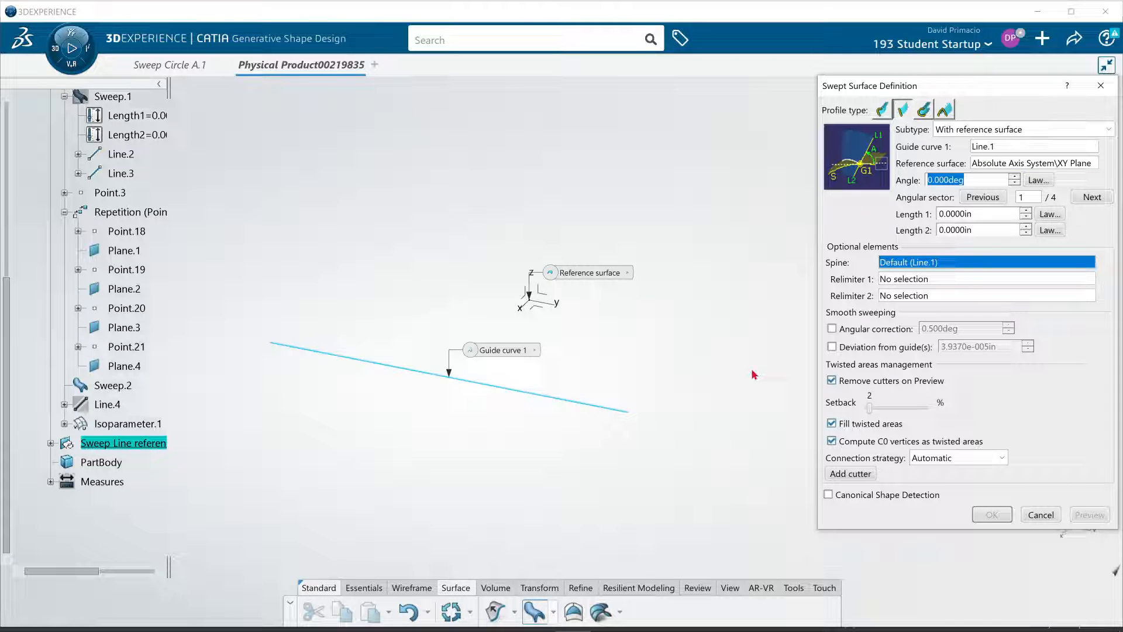
Step: Set the swept surface's Length 1 to 1 in and preview the result
{"action": "left_click", "coordinate": [980, 213]}
{"action": "type", "text": "1"}
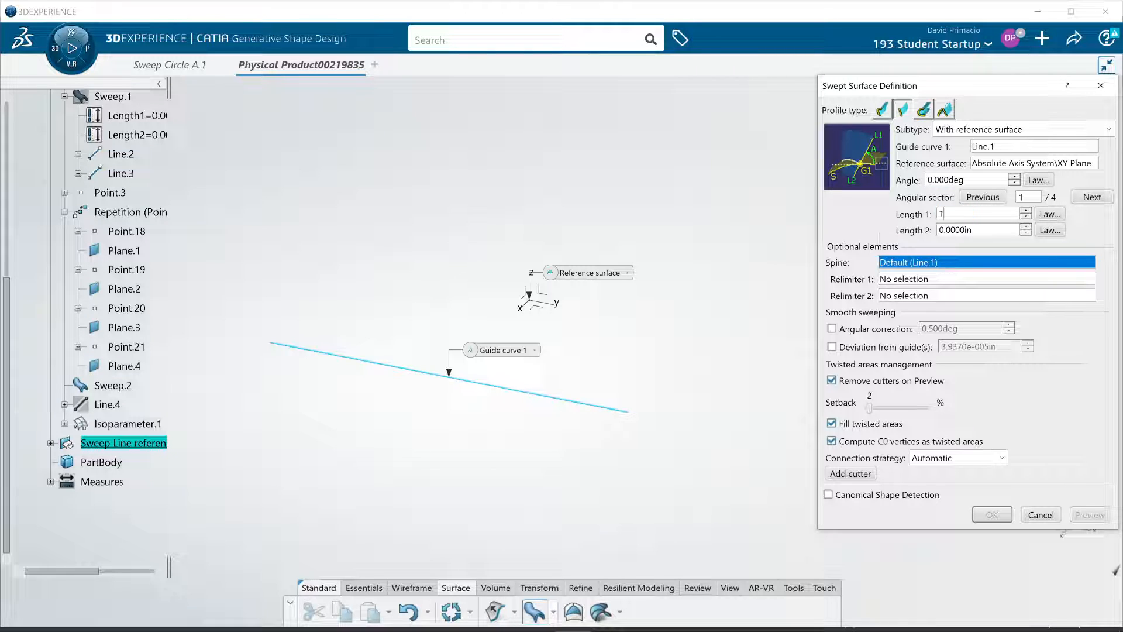
{"action": "key", "text": "Tab"}
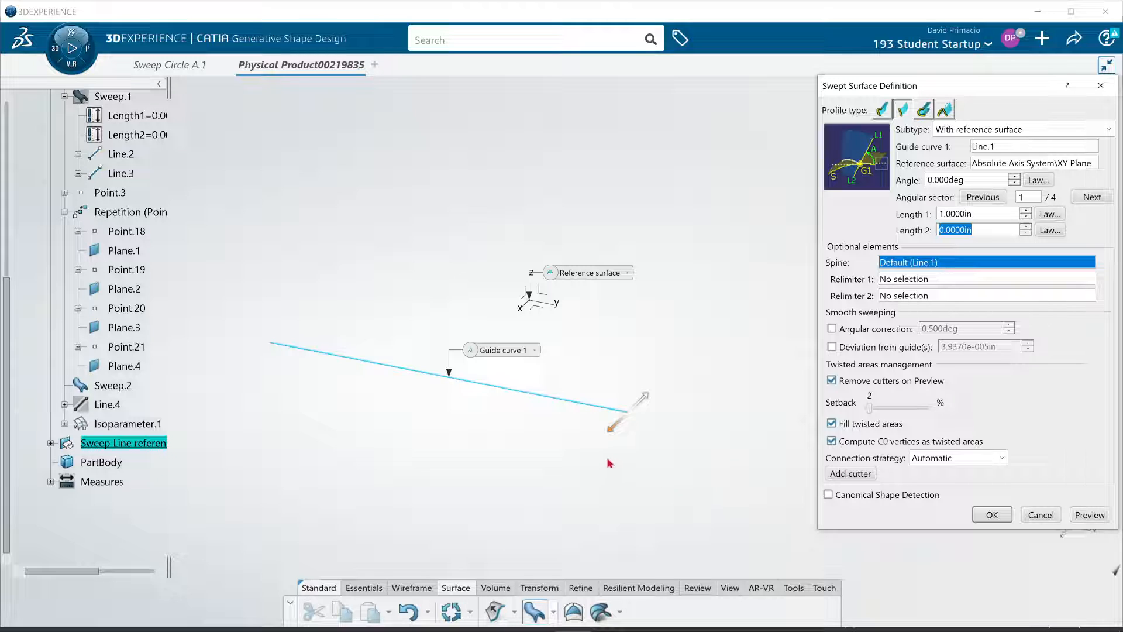
{"action": "left_click", "coordinate": [1089, 514]}
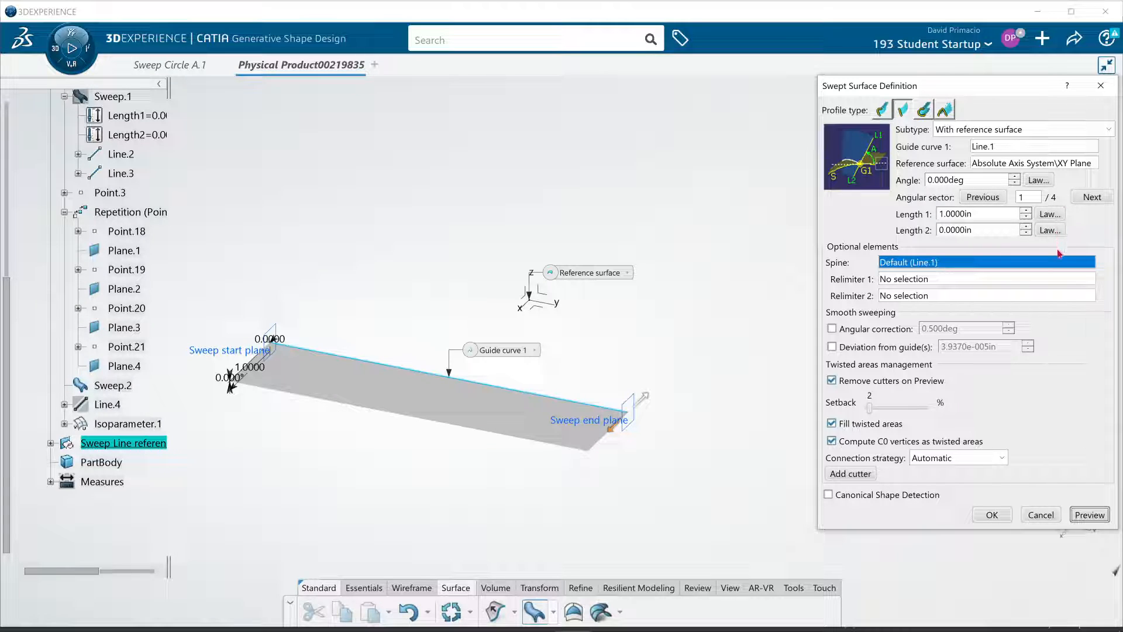
Step: Try a Length 2 of 1 in on the sweep, preview it, and reset Length 2 to 0 in
{"action": "double_click", "coordinate": [980, 233]}
{"action": "type", "text": "1"}
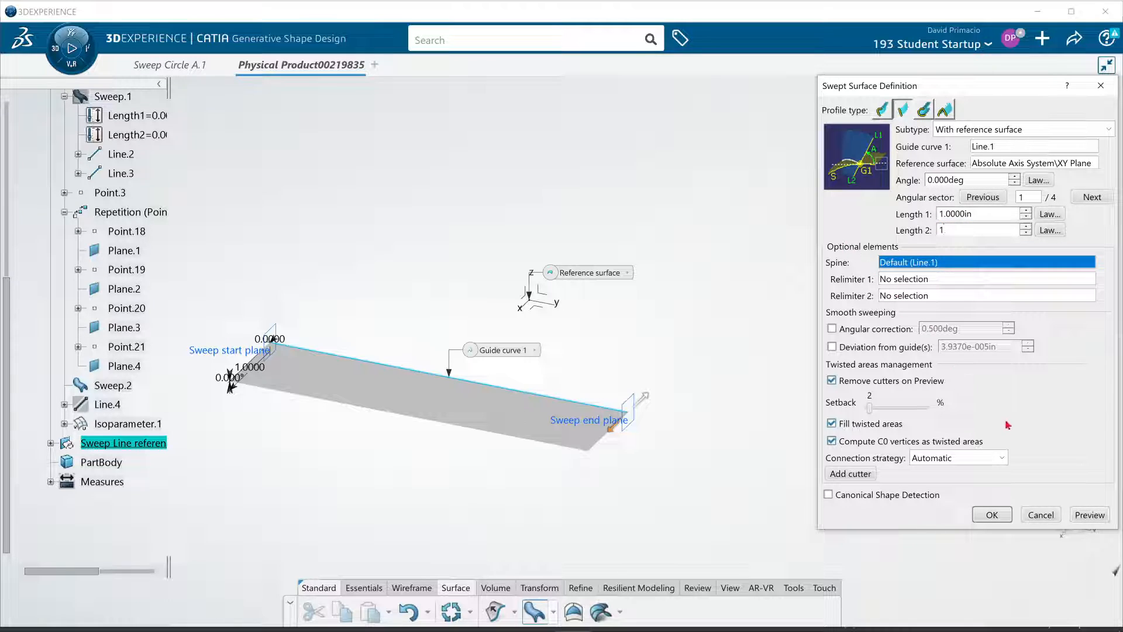
{"action": "left_click", "coordinate": [1086, 516]}
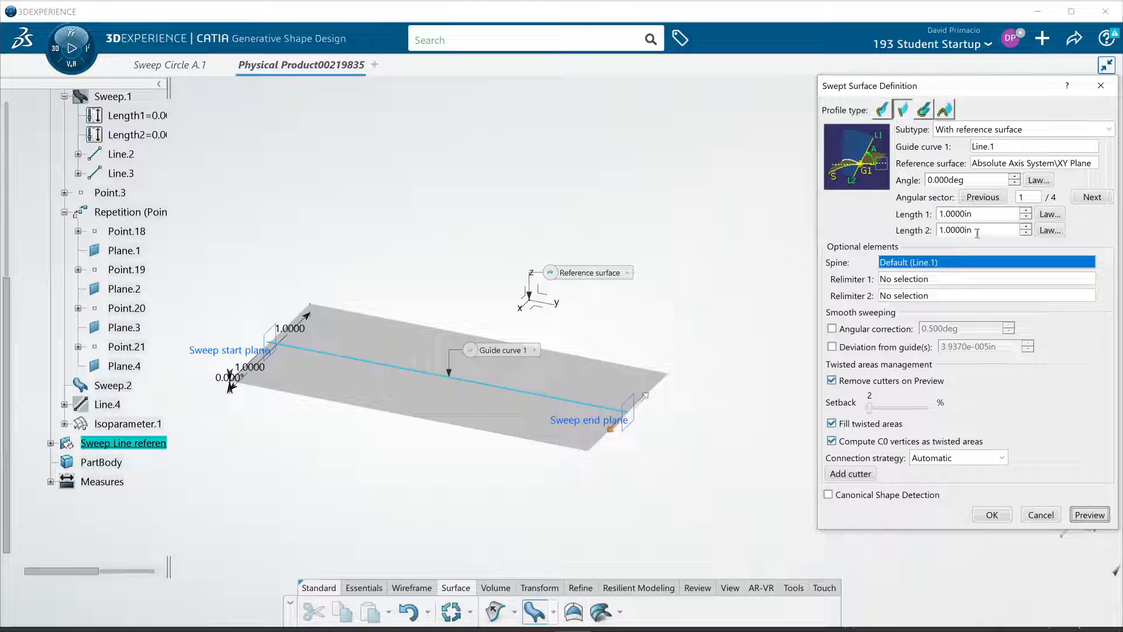
{"action": "left_click_drag", "start_coordinate": [977, 233], "coordinate": [890, 255]}
{"action": "type", "text": "0"}
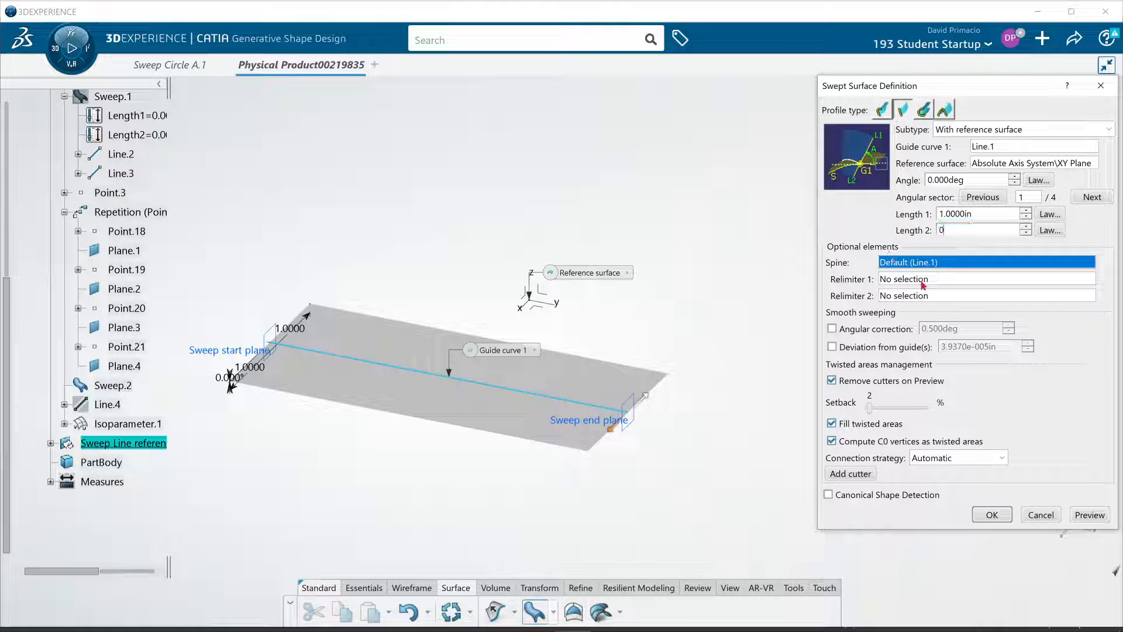
{"action": "left_click", "coordinate": [1096, 514]}
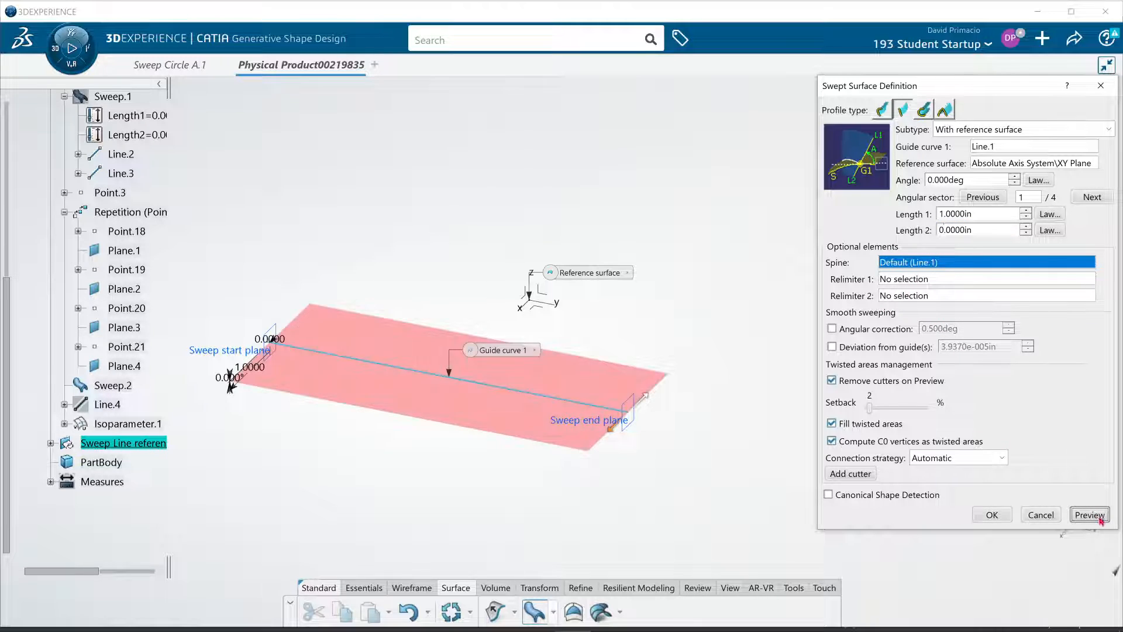
Step: Switch the sweep to the opposite side of the guide curve, angular sector 3 of 4, and preview it
{"action": "left_click", "coordinate": [654, 400]}
{"action": "left_click", "coordinate": [1099, 515]}
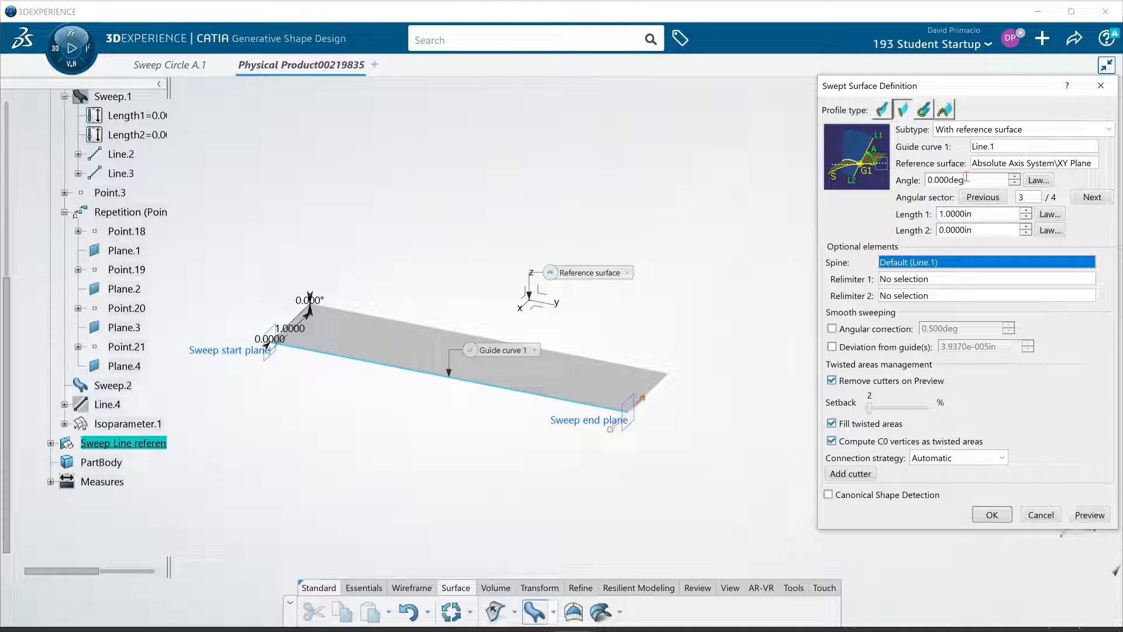
Step: Try sweep angles of 15 deg and 45 deg relative to the reference surface, previewing the result for each
{"action": "double_click", "coordinate": [966, 175]}
{"action": "type", "text": "15"}
{"action": "left_click", "coordinate": [1074, 515]}
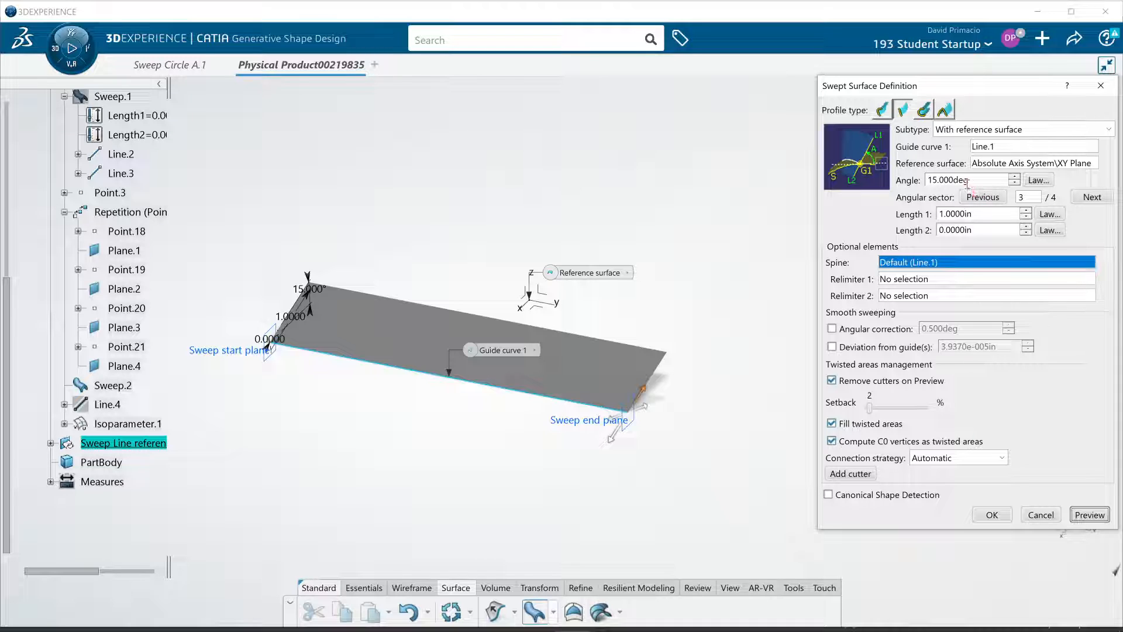
{"action": "left_click_drag", "start_coordinate": [968, 183], "coordinate": [864, 206]}
{"action": "type", "text": "45"}
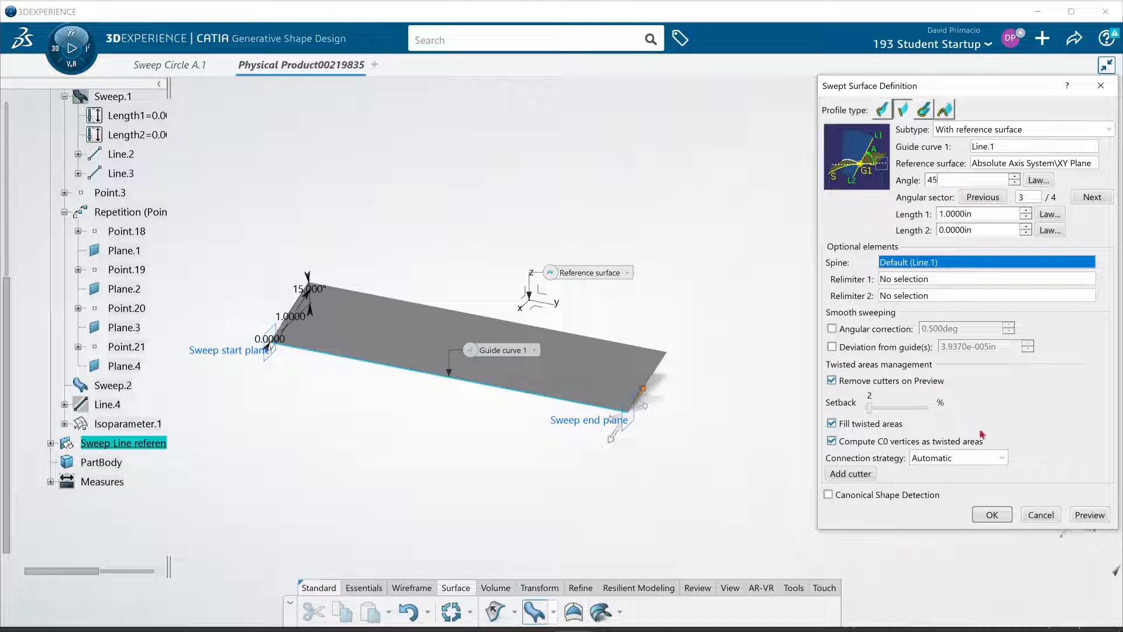
{"action": "left_click", "coordinate": [1089, 515]}
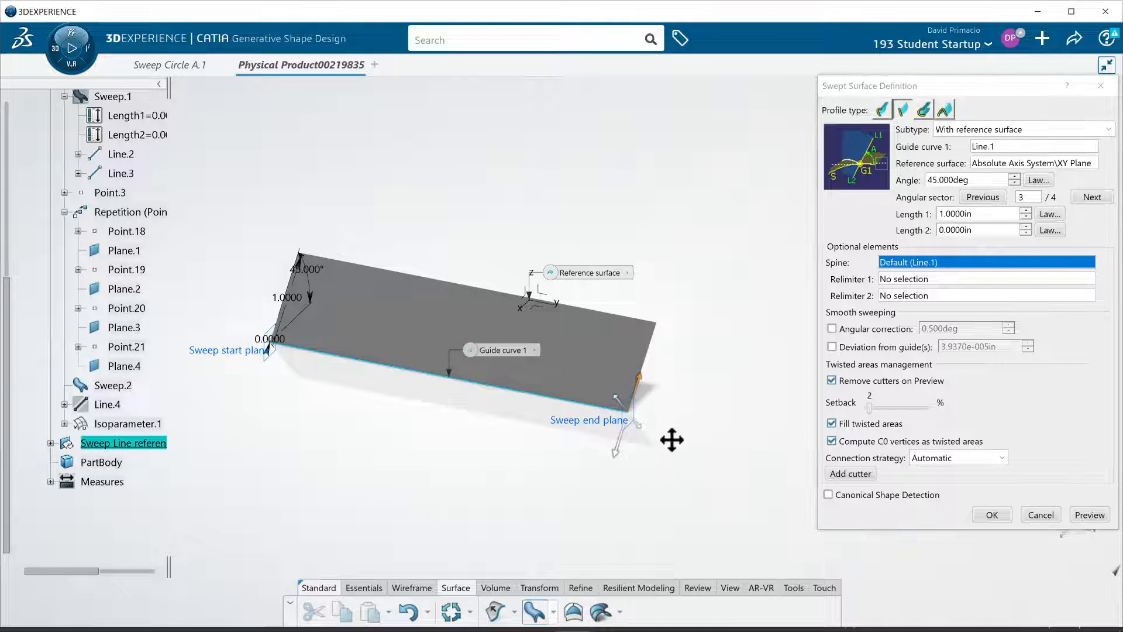
{"action": "middle_click_drag", "start_coordinate": [672, 441], "coordinate": [476, 416]}
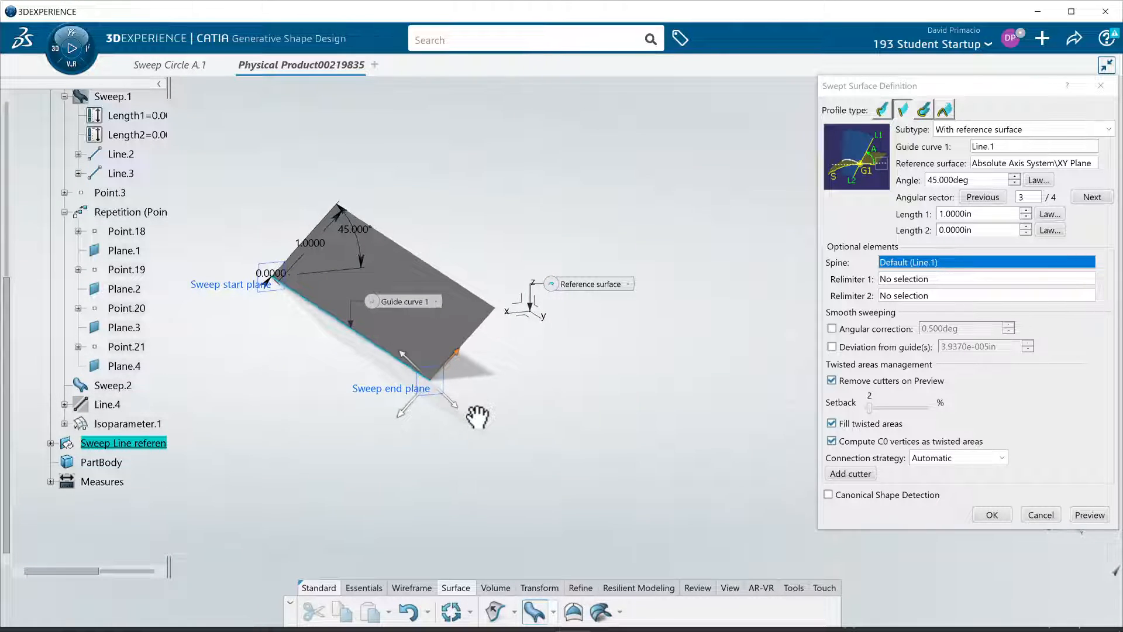
Step: Preview the 45 deg sweep in angular sectors 1, 4 and 2, and return it to sector 3 using the direction arrows at its end
{"action": "left_click", "coordinate": [407, 414]}
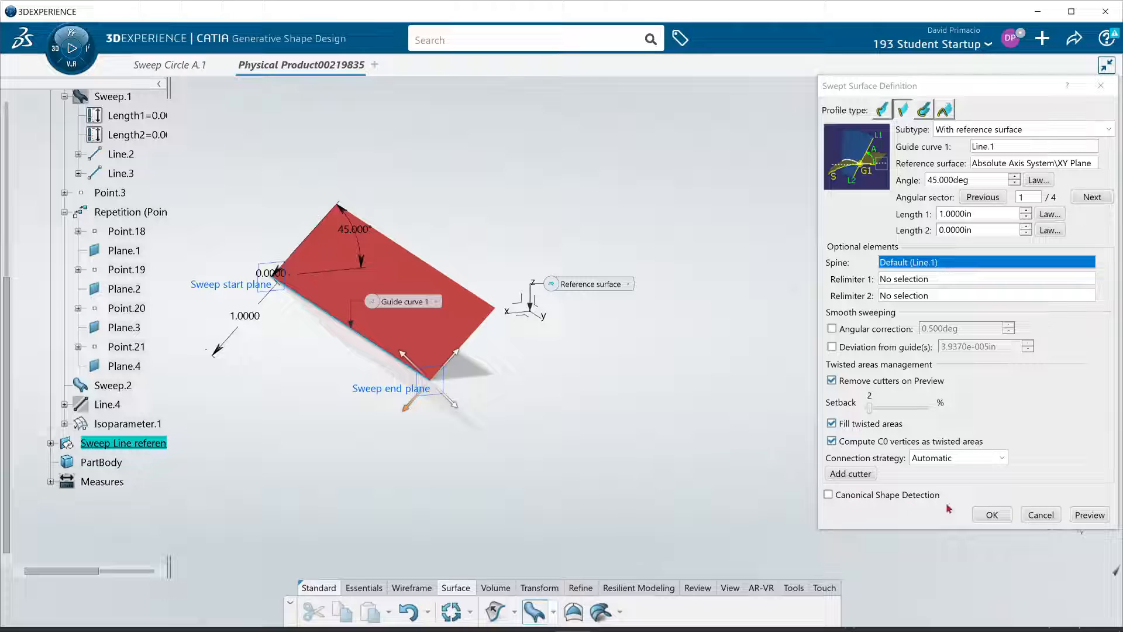
{"action": "left_click", "coordinate": [1090, 514]}
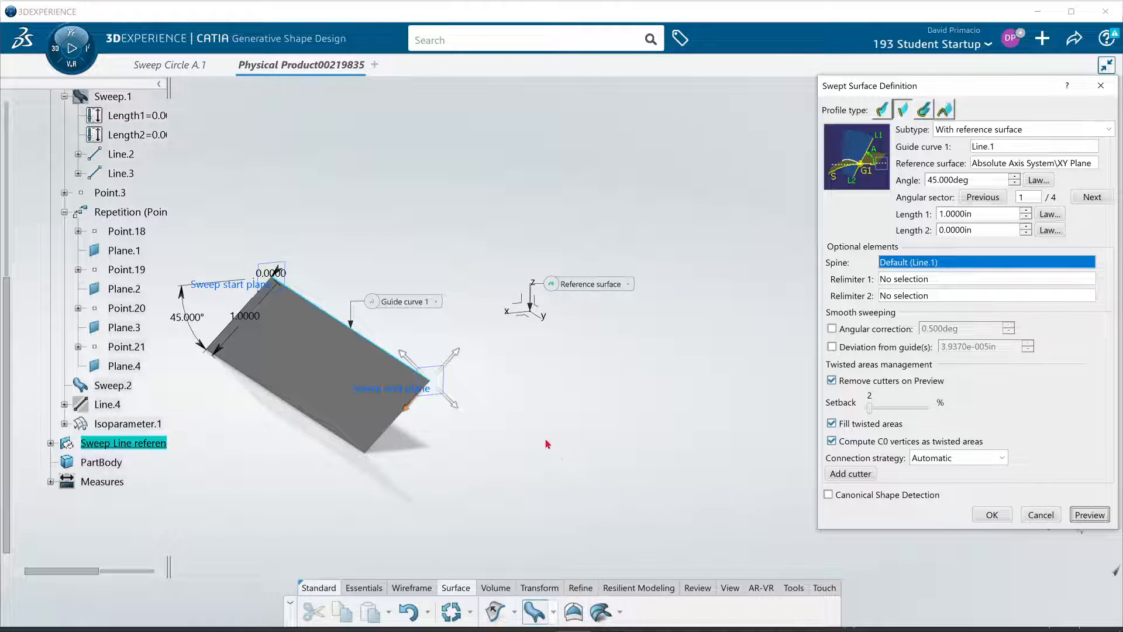
{"action": "left_click", "coordinate": [453, 411]}
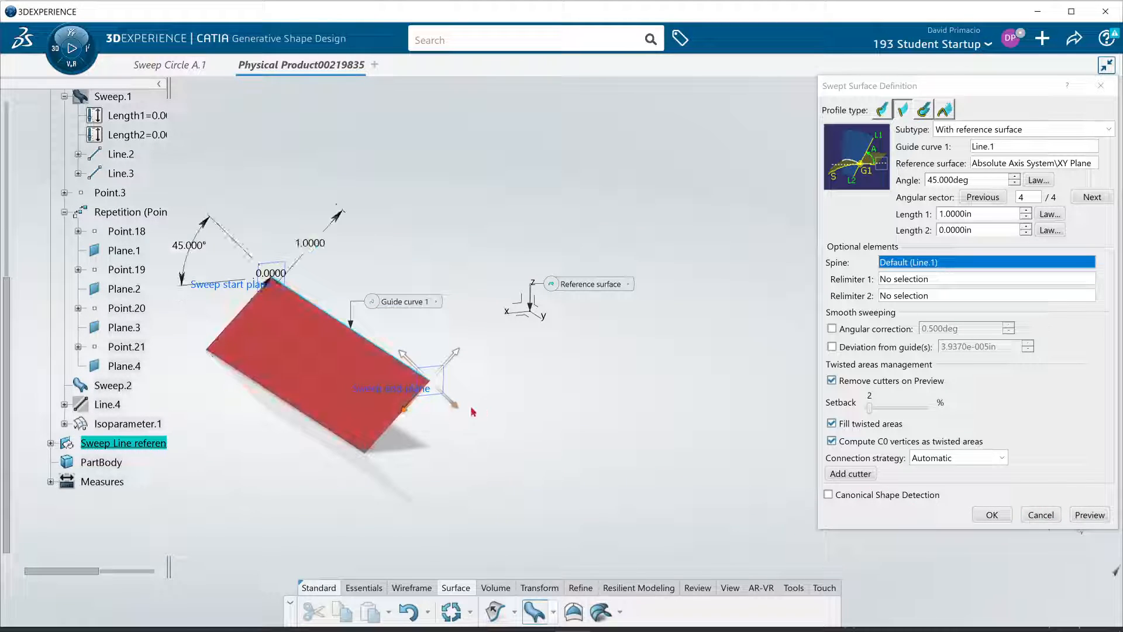
{"action": "left_click", "coordinate": [1079, 516]}
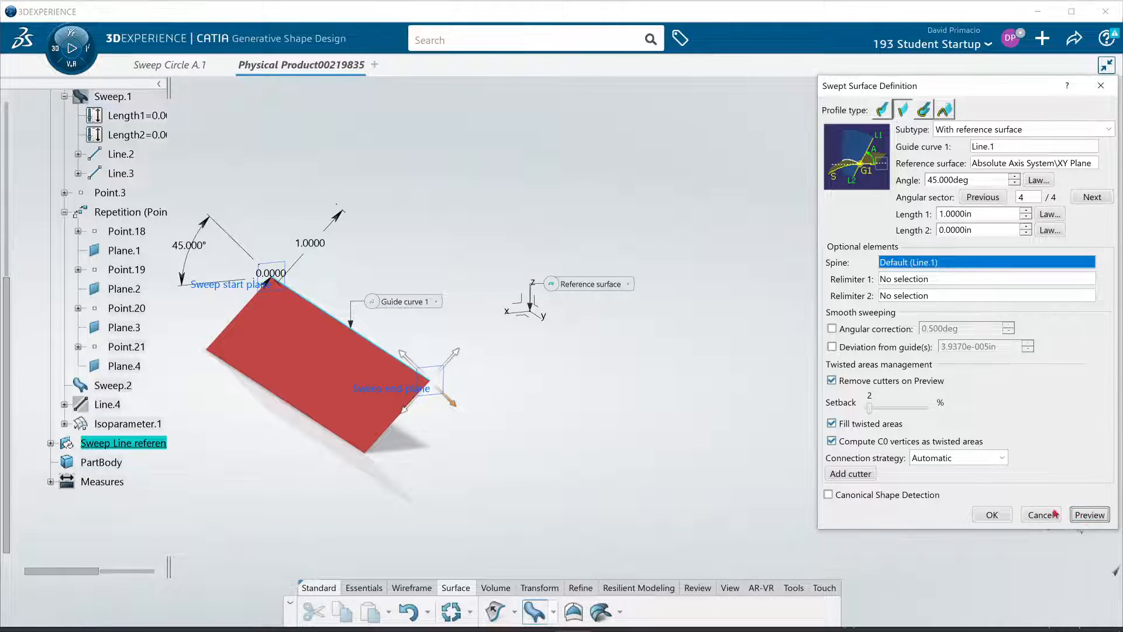
{"action": "left_click", "coordinate": [410, 364]}
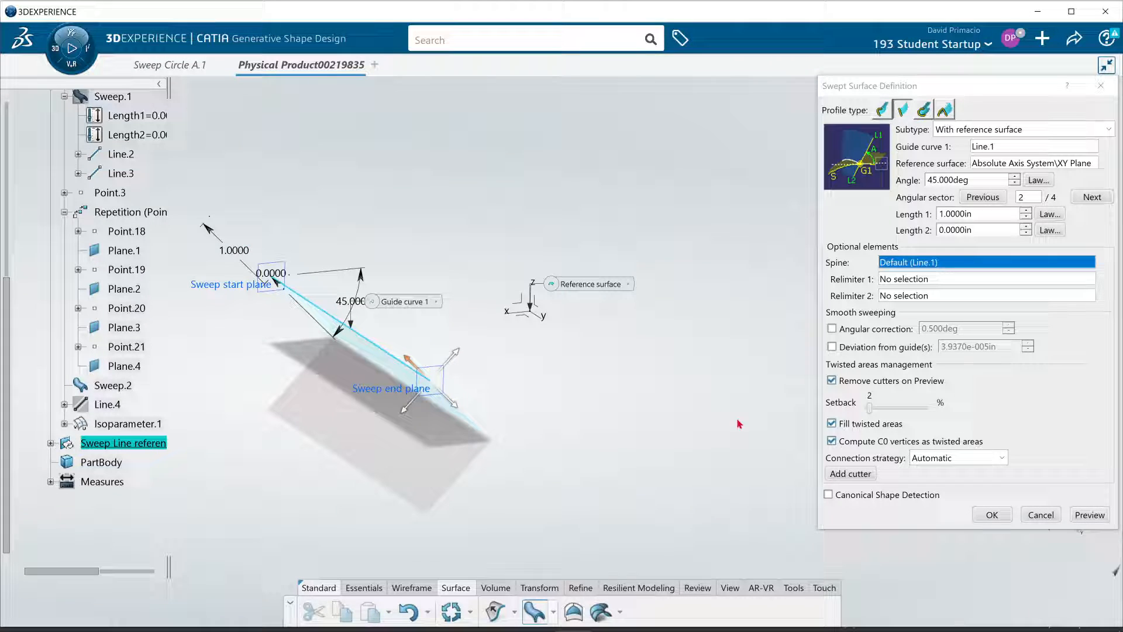
{"action": "left_click", "coordinate": [1076, 519]}
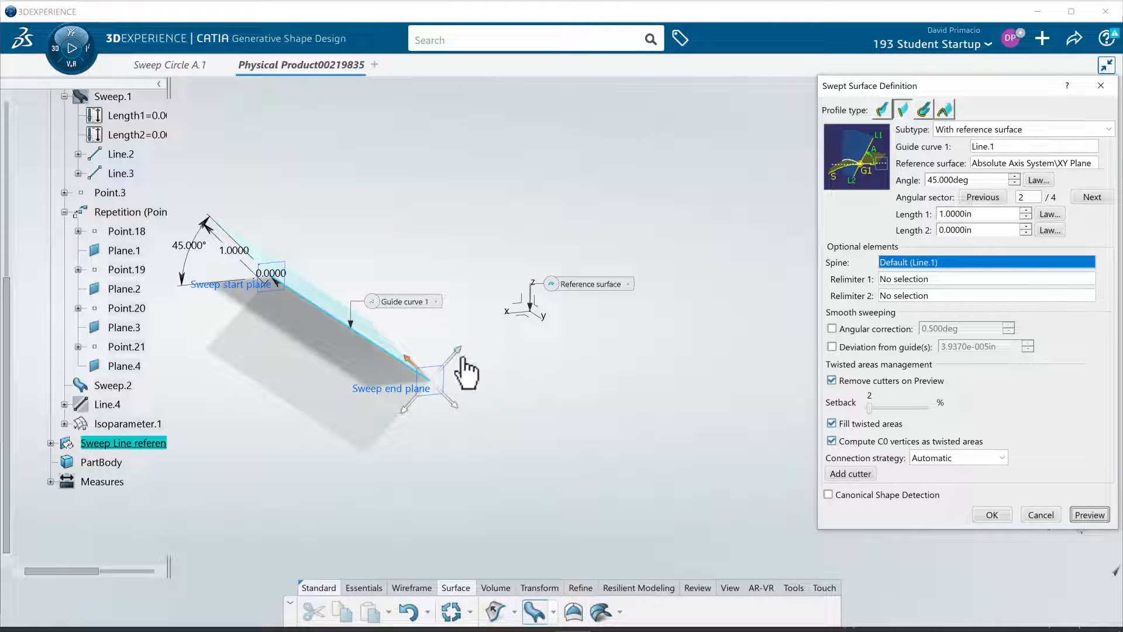
{"action": "left_click", "coordinate": [462, 359]}
{"action": "left_click", "coordinate": [1078, 518]}
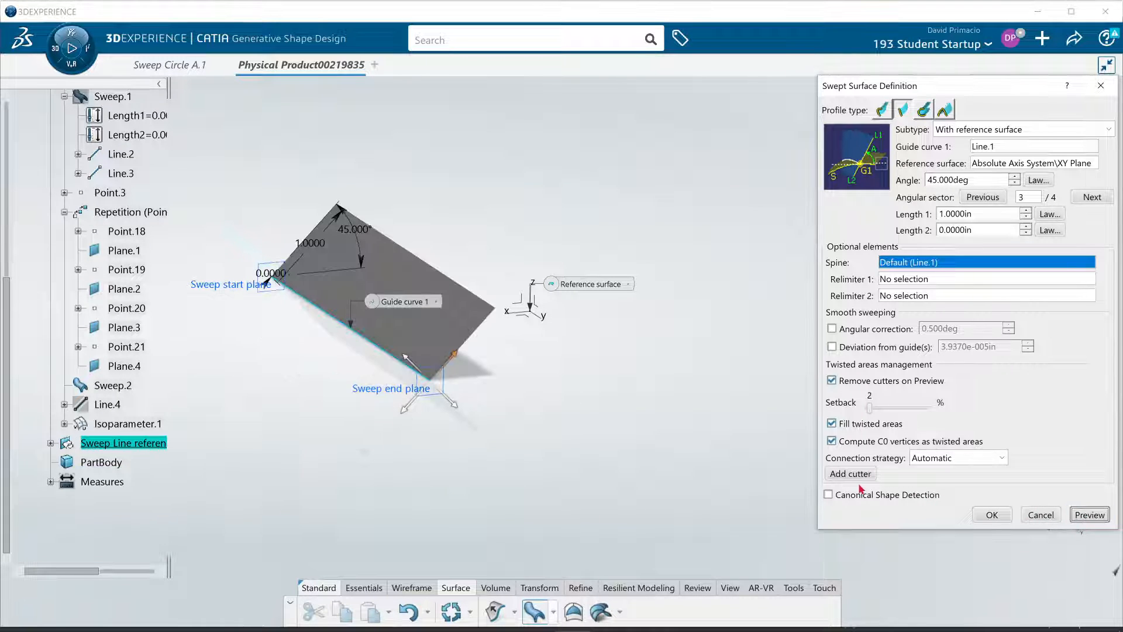
Step: Try a sweep angle of 90 deg from the reference plane and preview the surface
{"action": "middle_click_drag", "start_coordinate": [512, 507], "coordinate": [615, 492]}
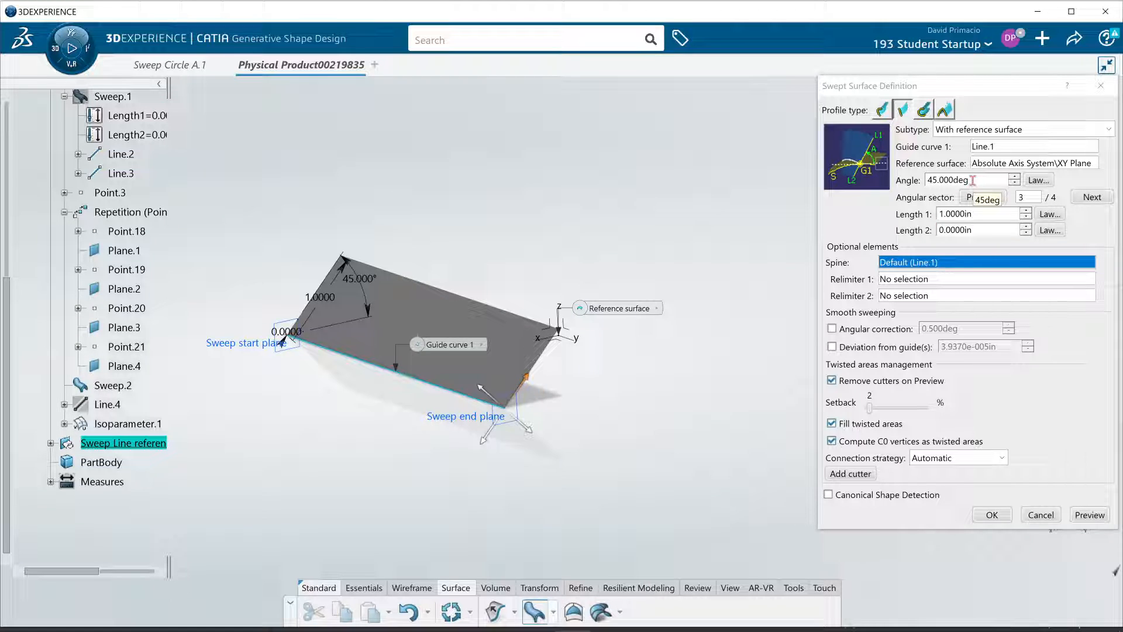
{"action": "left_click_drag", "start_coordinate": [973, 180], "coordinate": [905, 184]}
{"action": "type", "text": "90"}
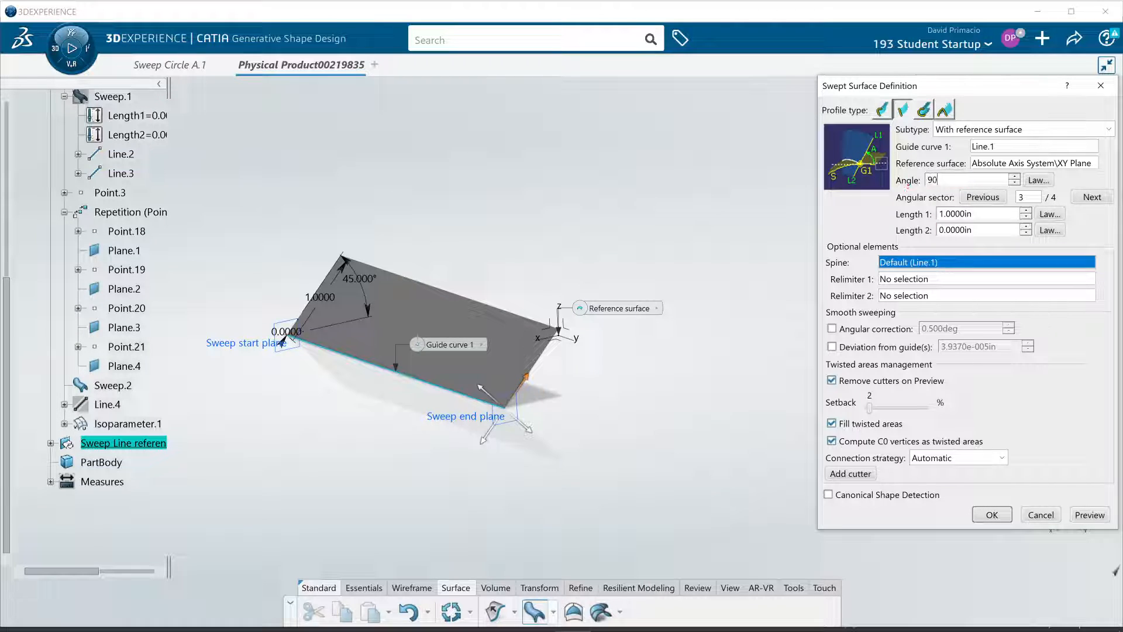
{"action": "left_click", "coordinate": [1073, 516]}
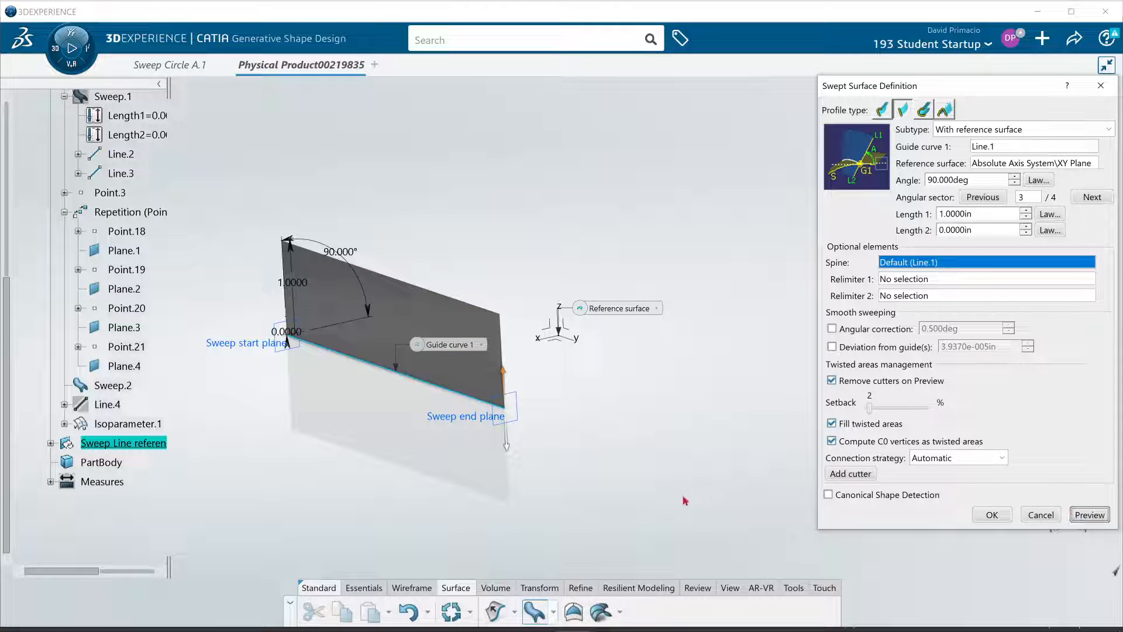
{"action": "middle_click_drag", "start_coordinate": [748, 525], "coordinate": [831, 561]}
{"action": "middle_click_drag", "start_coordinate": [422, 521], "coordinate": [504, 513]}
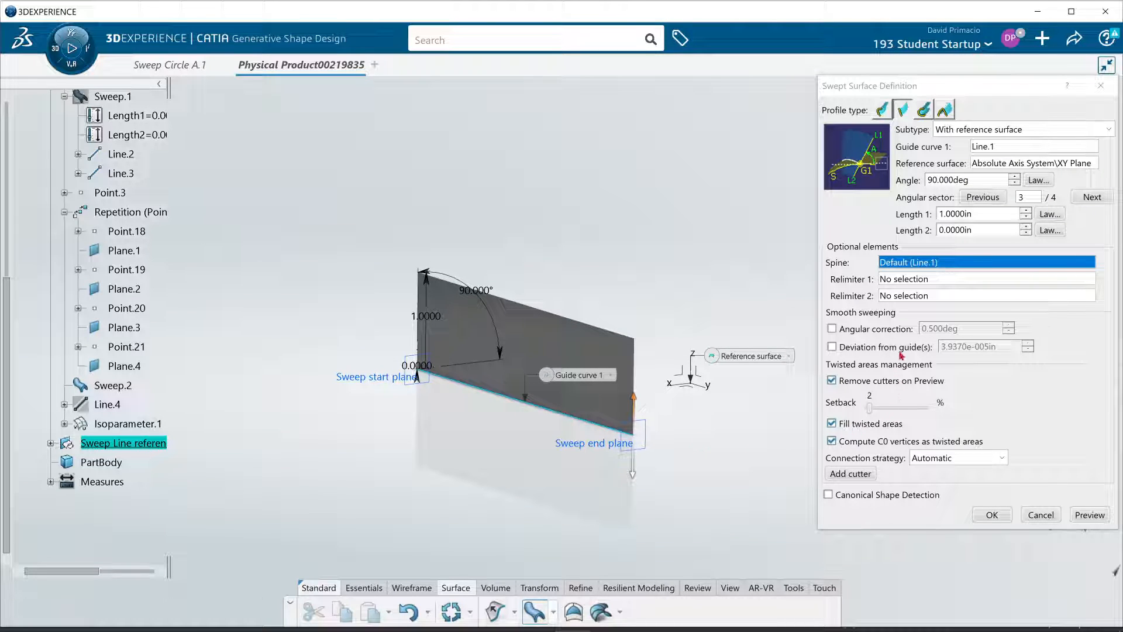
Step: Set the sweep angle to 0 deg and create the swept surface
{"action": "left_click", "coordinate": [972, 181]}
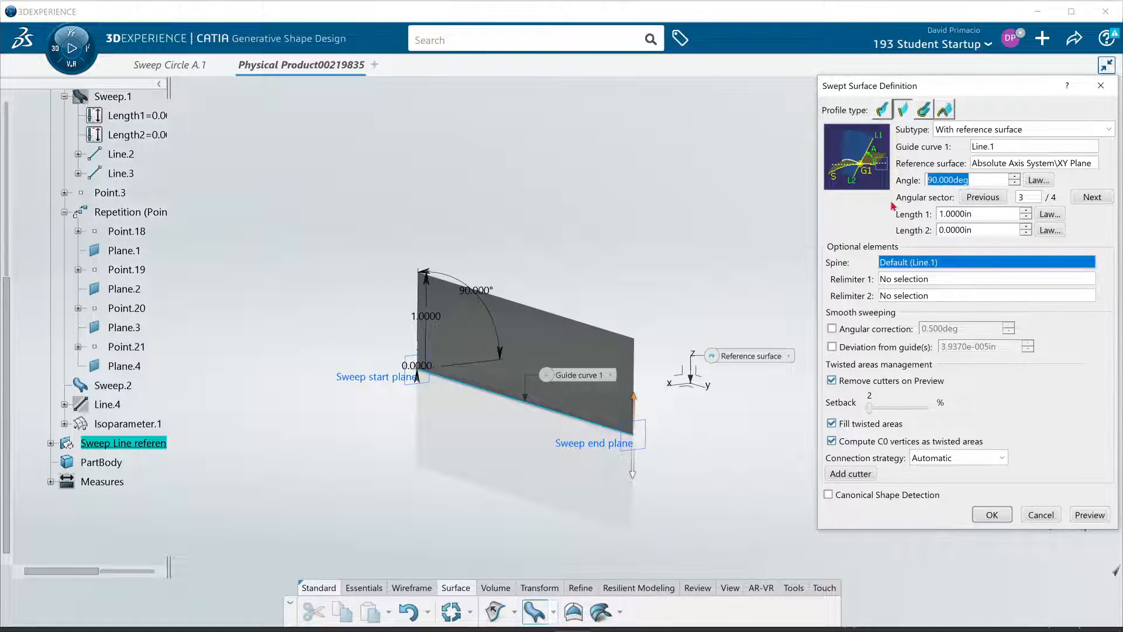
{"action": "type", "text": "0"}
{"action": "key", "text": "Return"}
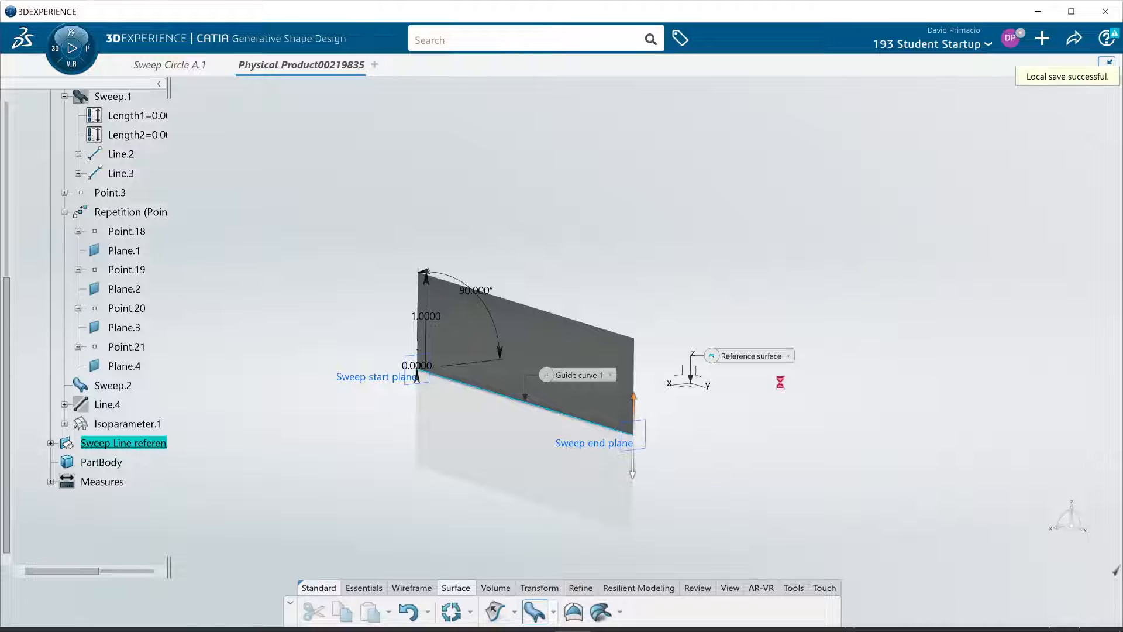
{"action": "middle_click_drag", "start_coordinate": [393, 487], "coordinate": [401, 513]}
{"action": "middle_click_drag", "start_coordinate": [529, 506], "coordinate": [501, 501]}
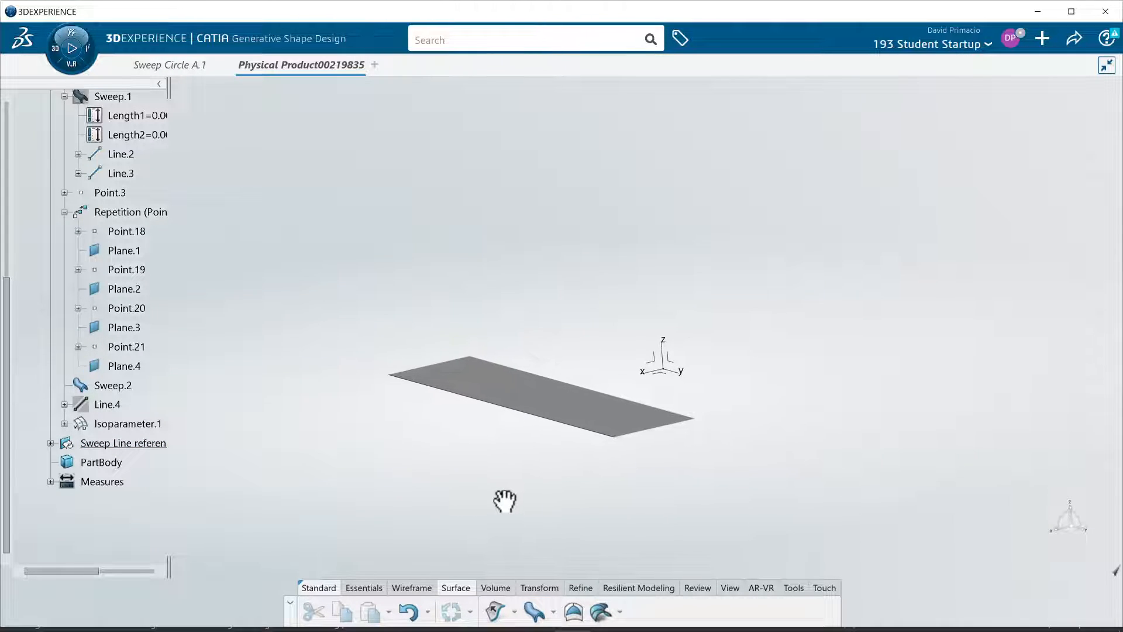
{"action": "middle_click_drag", "start_coordinate": [643, 479], "coordinate": [639, 478]}
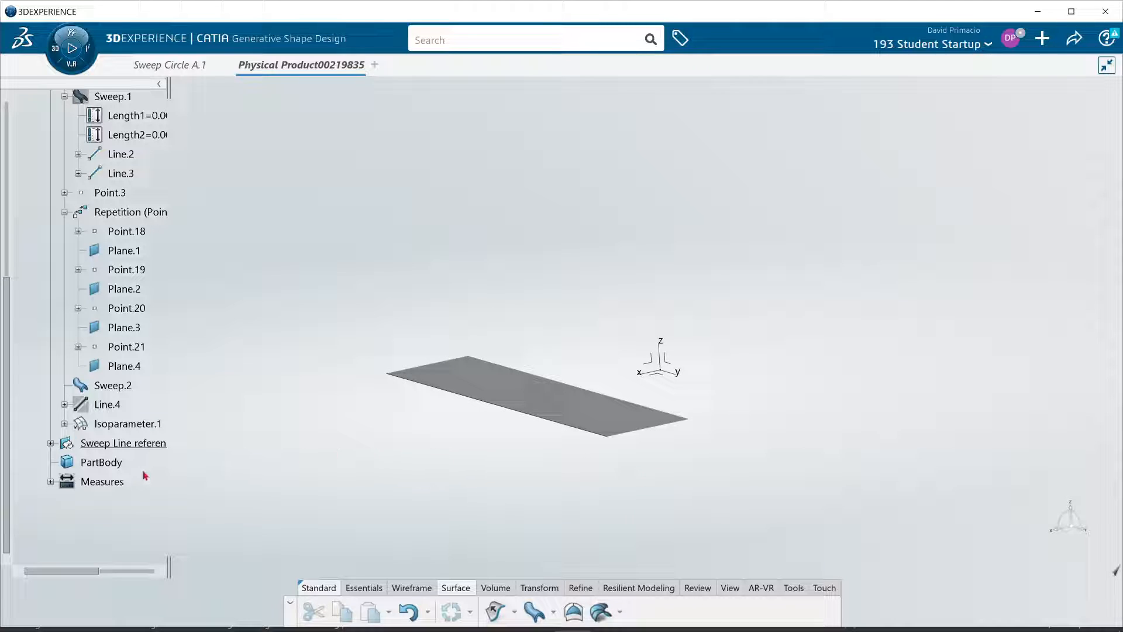
Step: Expand the geometrical set of the reference-surface sweep and hide its Line.1 and Sweep.3
{"action": "left_click", "coordinate": [51, 445]}
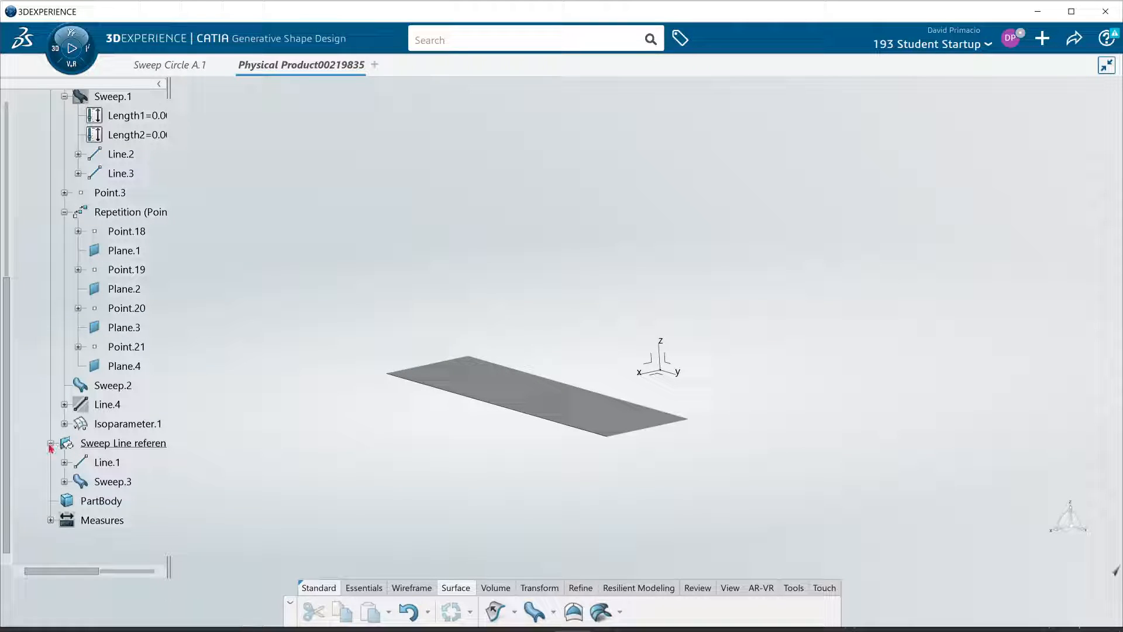
{"action": "right_click", "coordinate": [108, 462]}
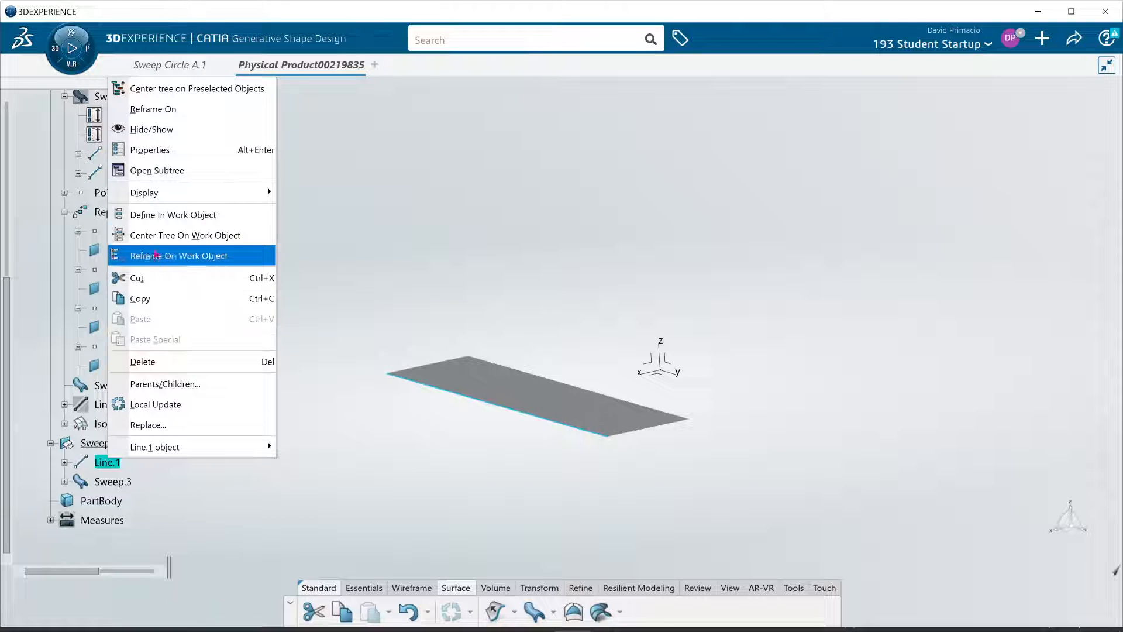
{"action": "left_click", "coordinate": [171, 131]}
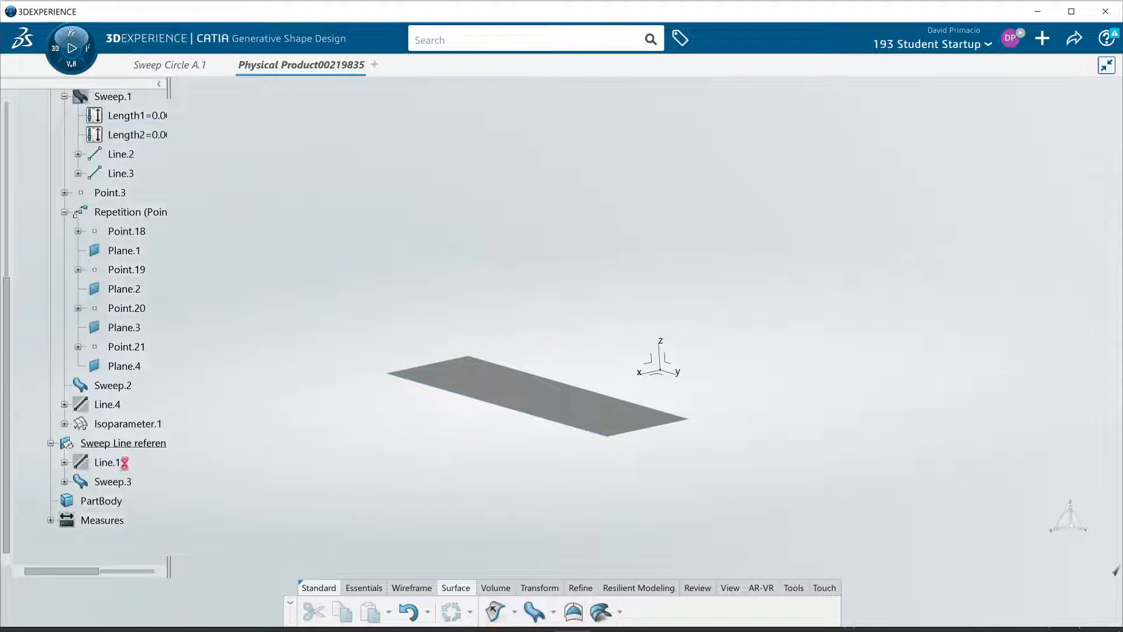
{"action": "right_click", "coordinate": [125, 483]}
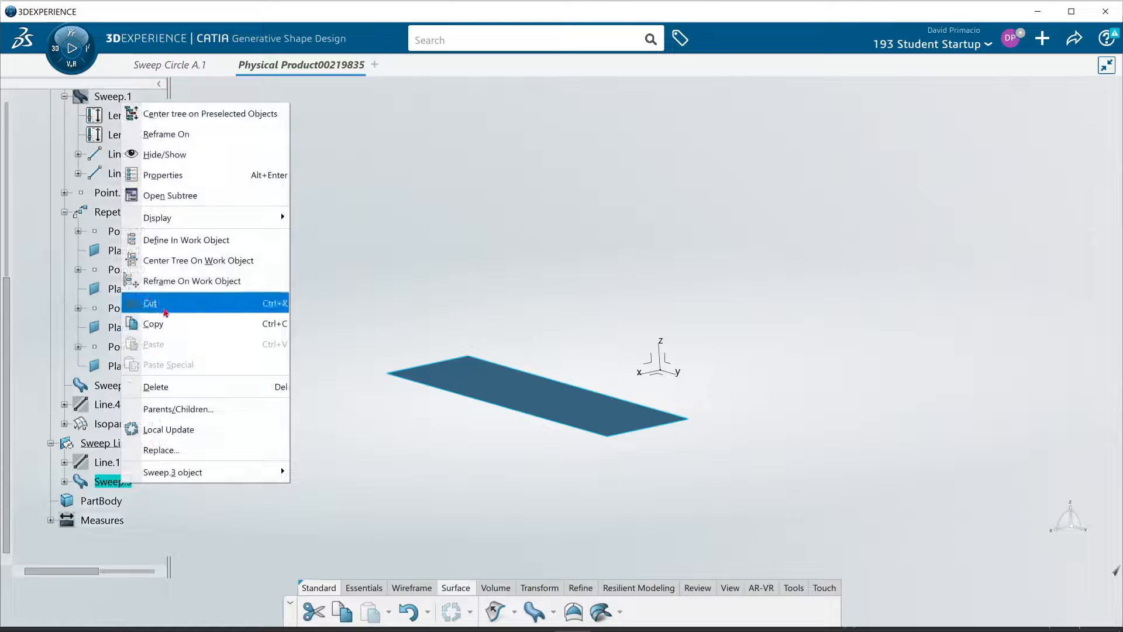
{"action": "left_click", "coordinate": [169, 154]}
{"action": "middle_click_drag", "start_coordinate": [468, 414], "coordinate": [392, 437]}
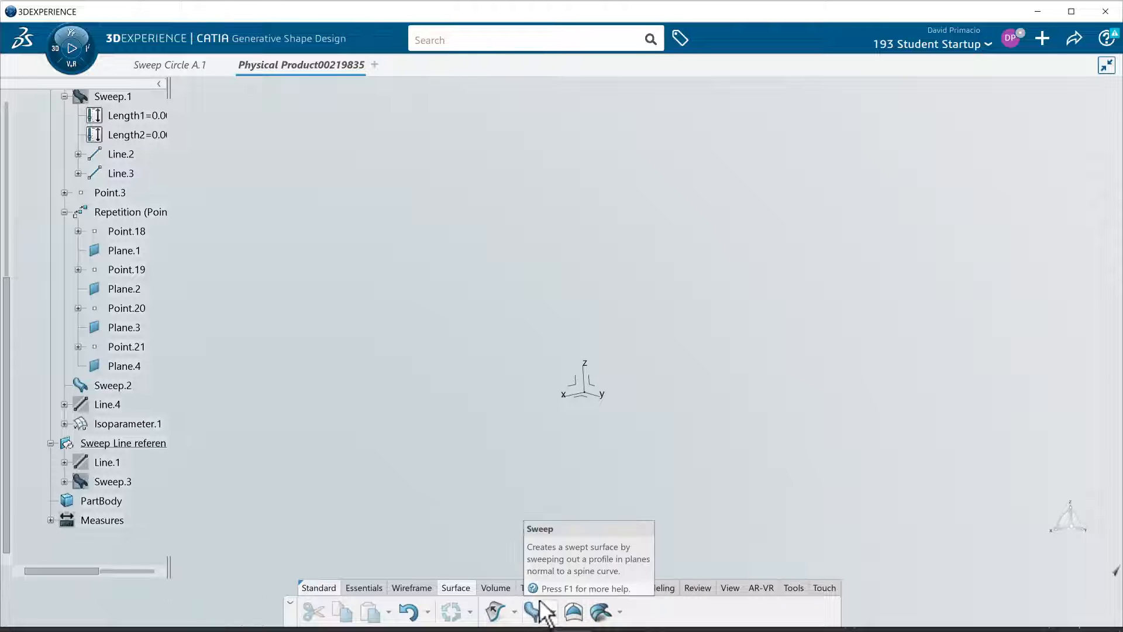
Step: Sketch a three-point arc on the YZ plane, from below and right of the origin up over it to the upper left, and exit the sketch
{"action": "left_click", "coordinate": [726, 586]}
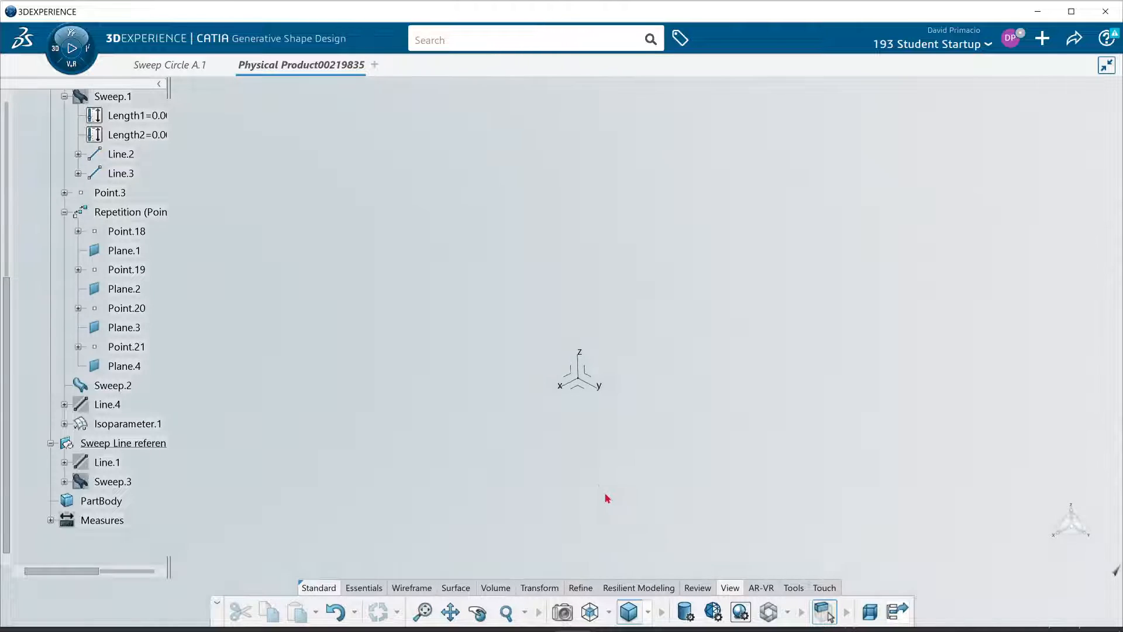
{"action": "left_click", "coordinate": [591, 374]}
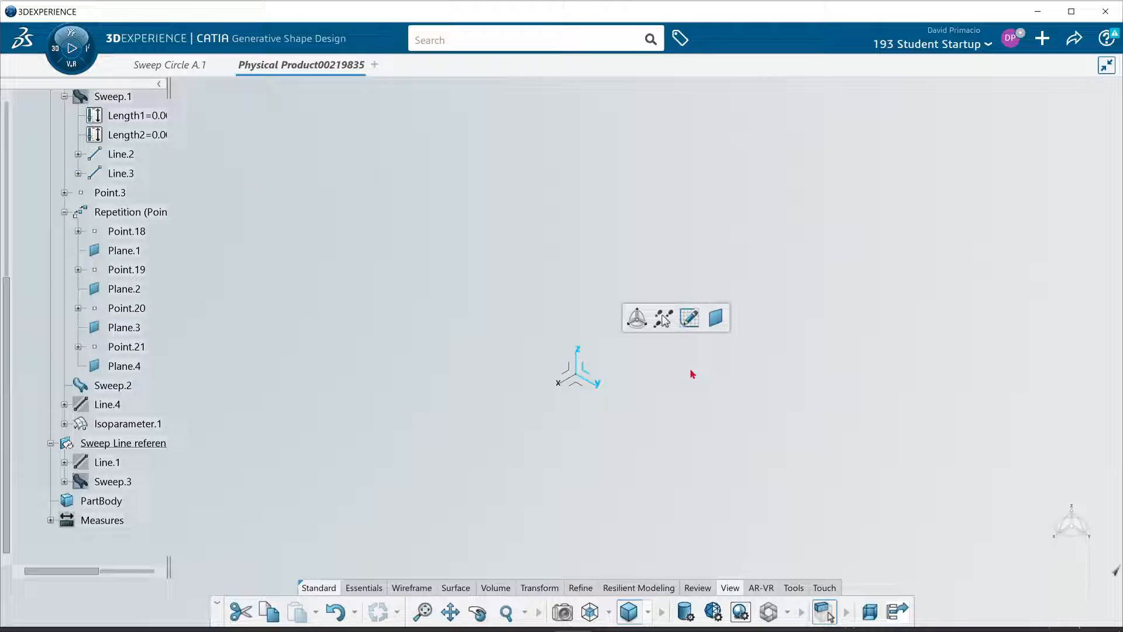
{"action": "left_click", "coordinate": [688, 322]}
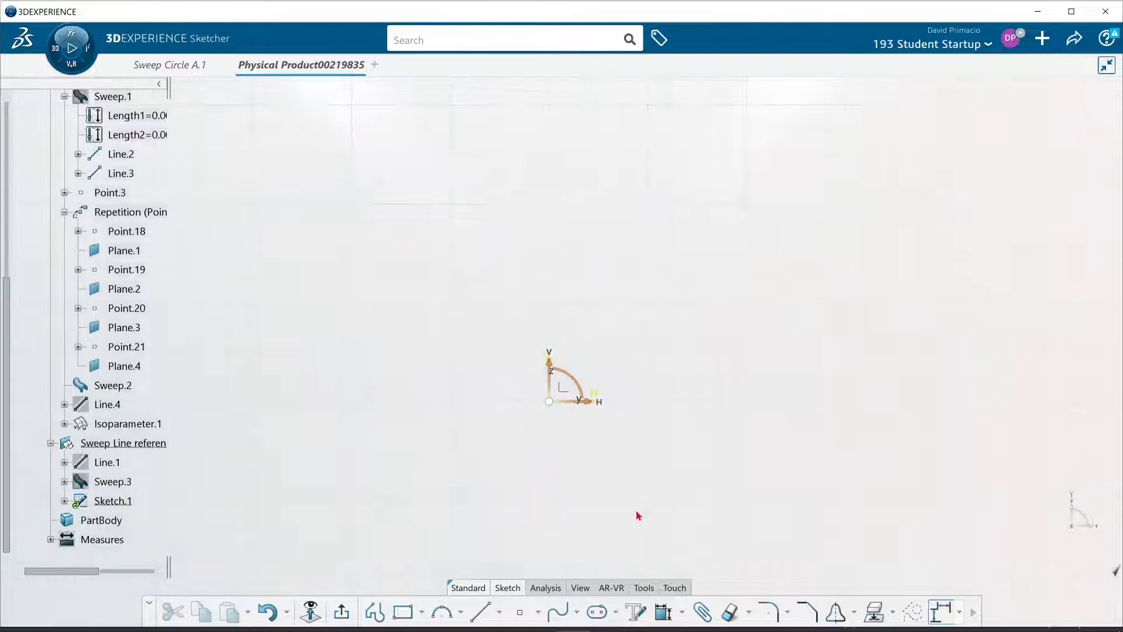
{"action": "left_click", "coordinate": [442, 611]}
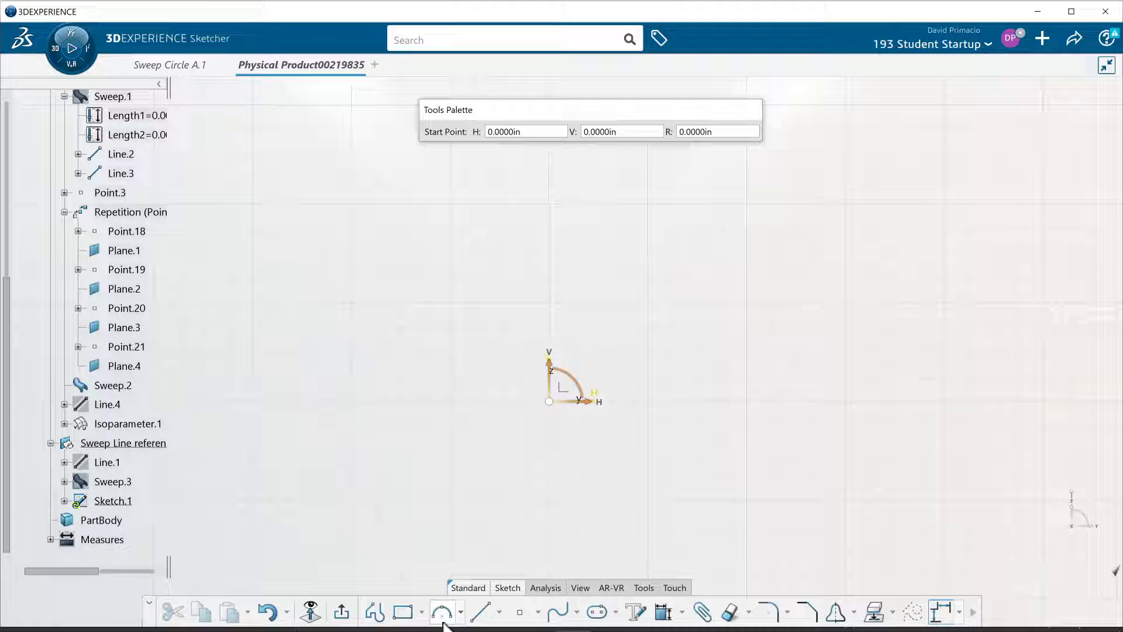
{"action": "left_click", "coordinate": [797, 488]}
{"action": "left_click", "coordinate": [717, 309]}
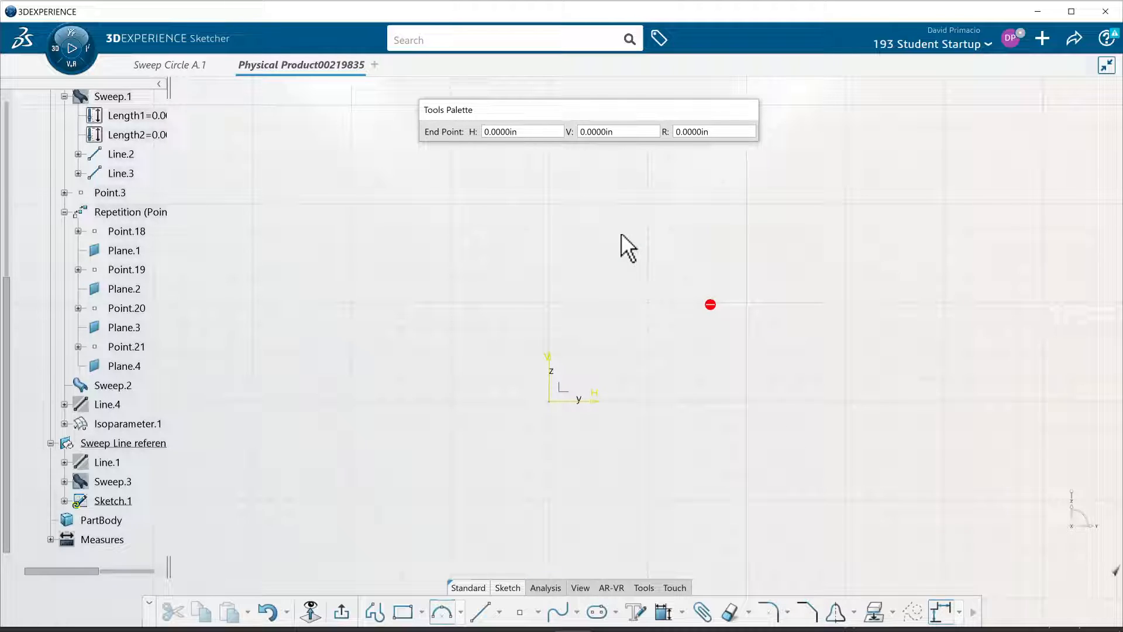
{"action": "left_click", "coordinate": [501, 206]}
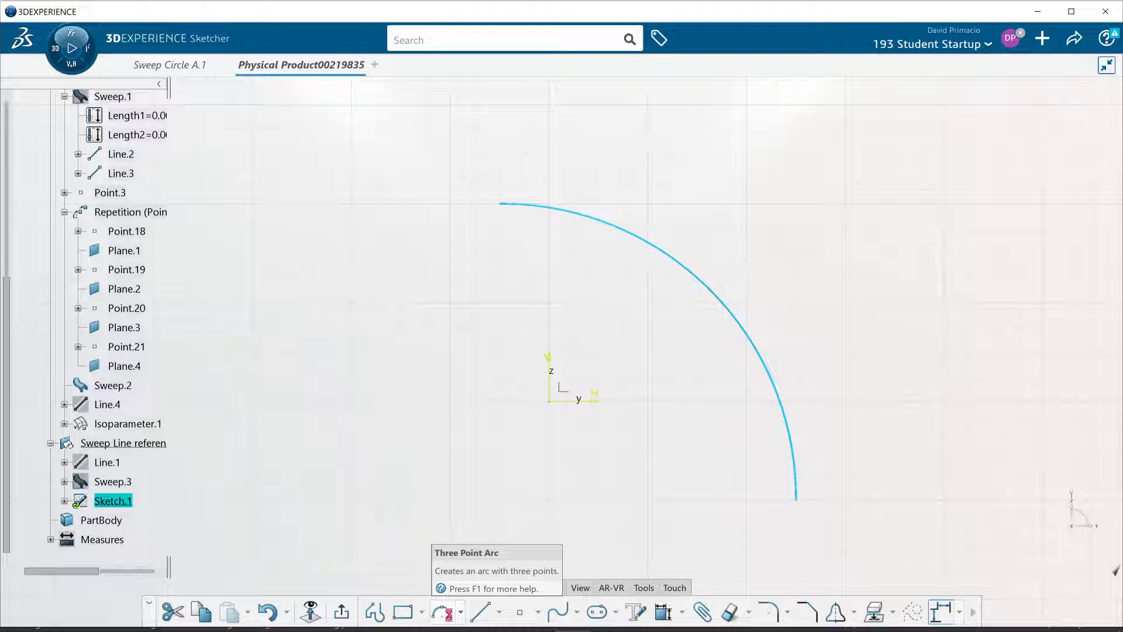
{"action": "left_click", "coordinate": [343, 613]}
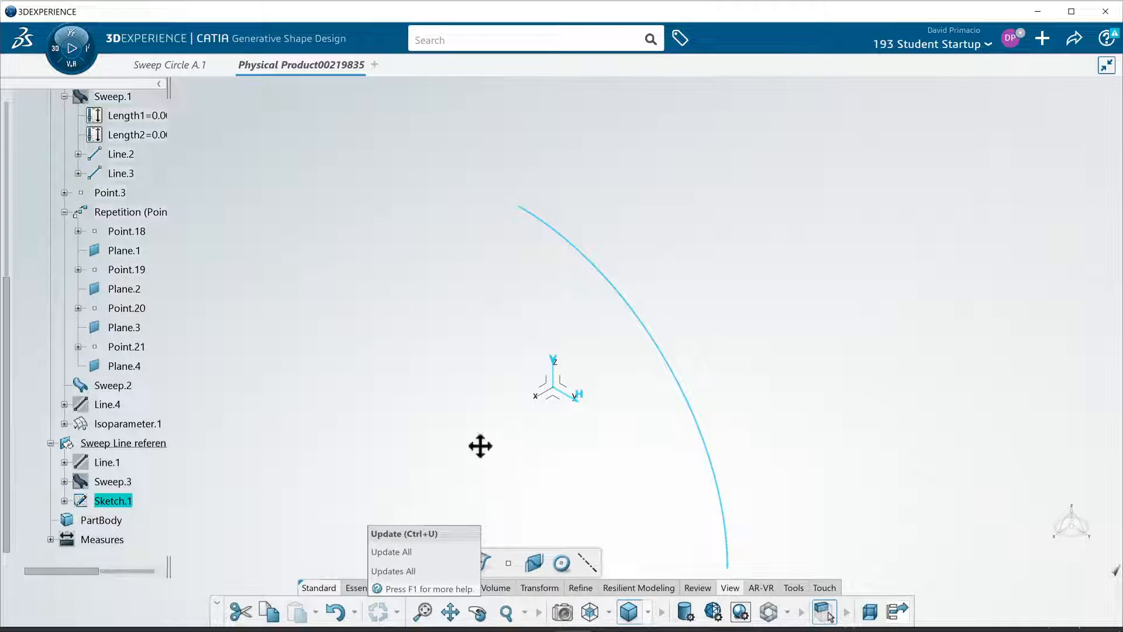
Step: Extrude the arc sketch 5 in as a surface in the reversed direction, with the second limit left at 0 in
{"action": "middle_click_drag", "start_coordinate": [481, 446], "coordinate": [474, 496]}
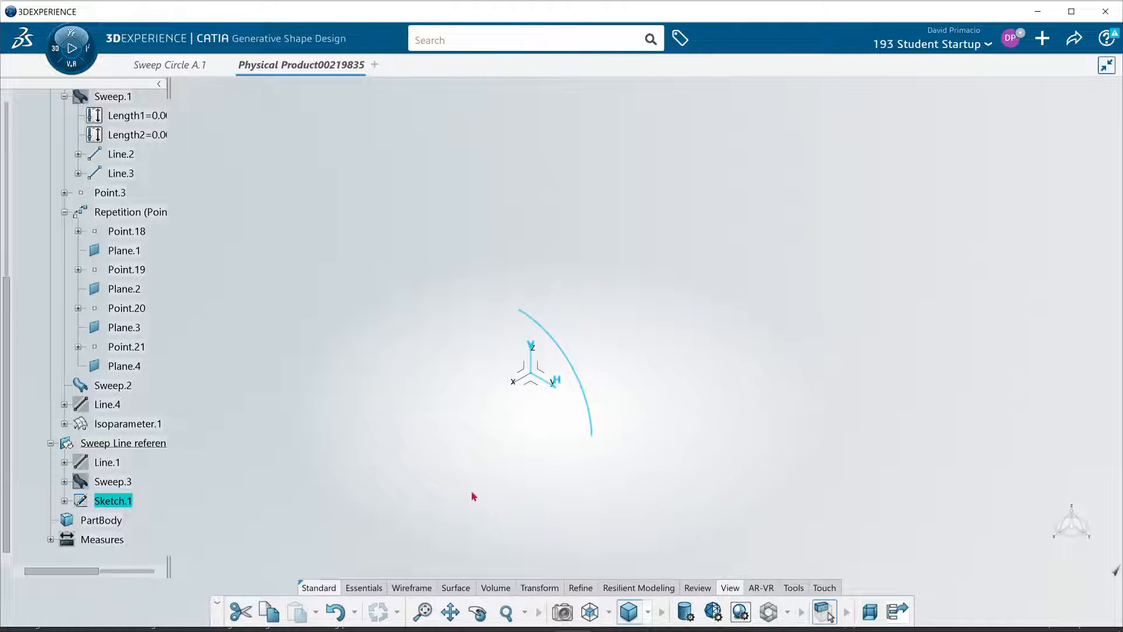
{"action": "left_click", "coordinate": [455, 587]}
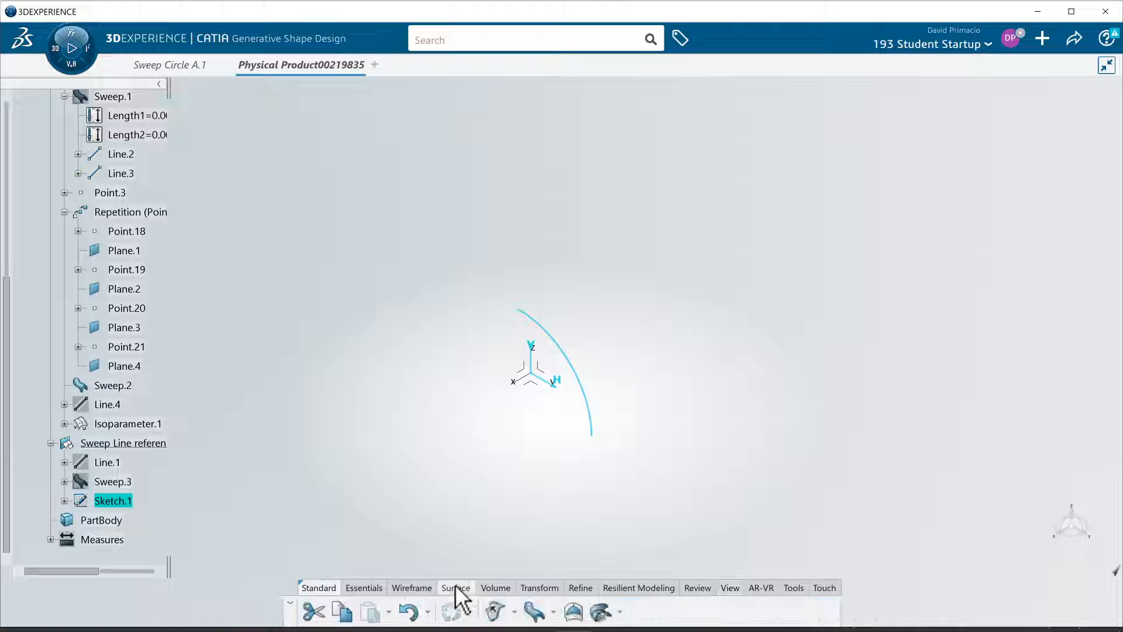
{"action": "left_click", "coordinate": [493, 612]}
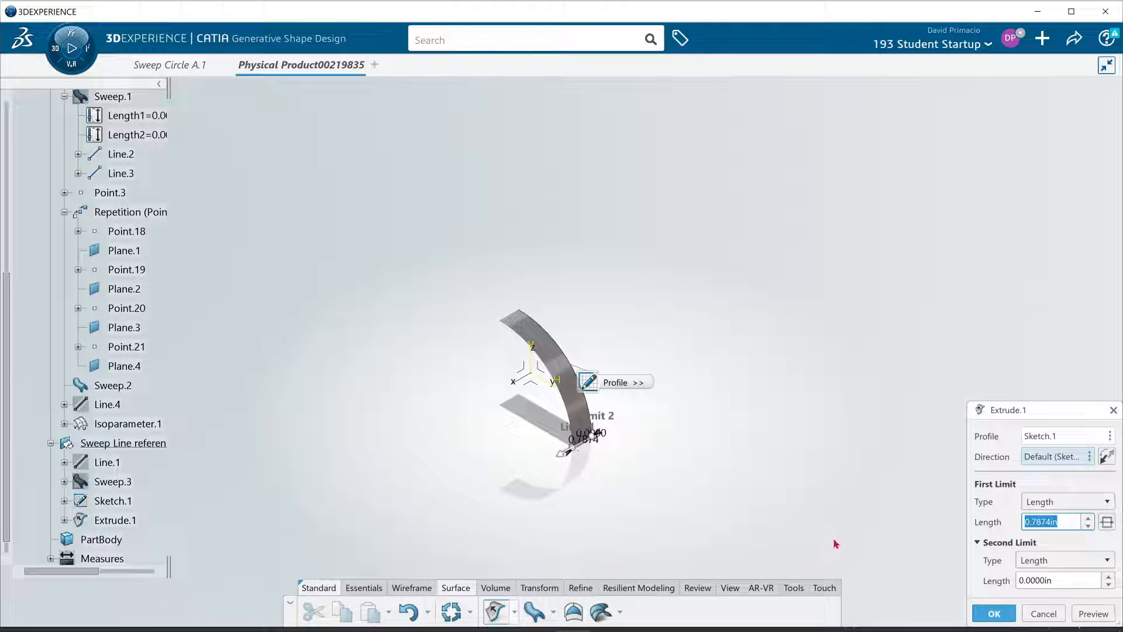
{"action": "type", "text": "5"}
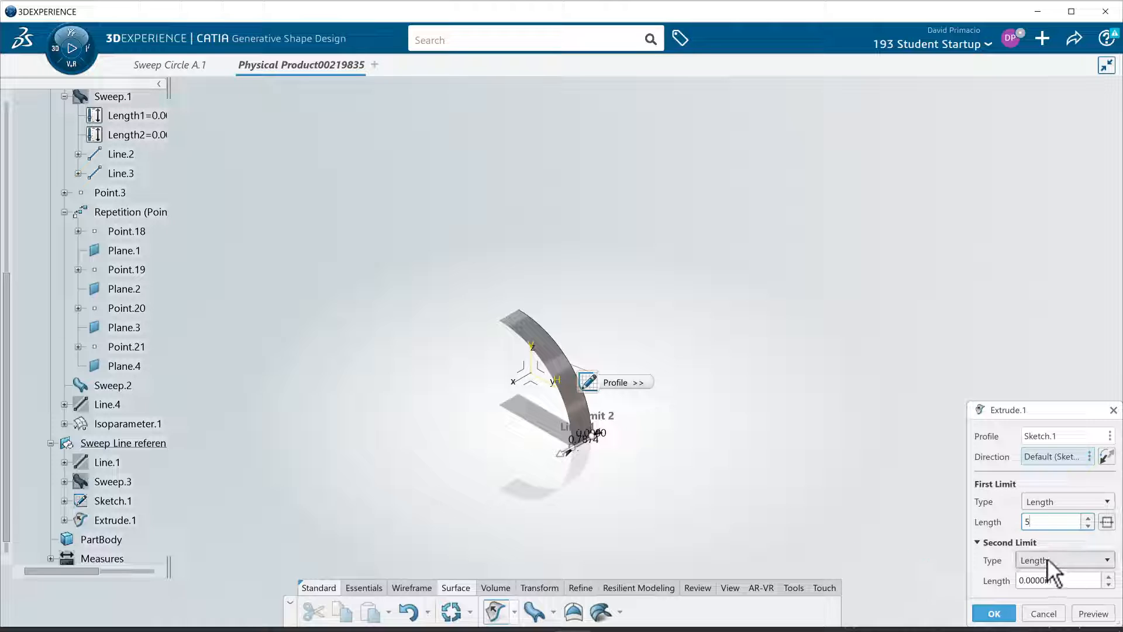
{"action": "left_click", "coordinate": [1108, 457]}
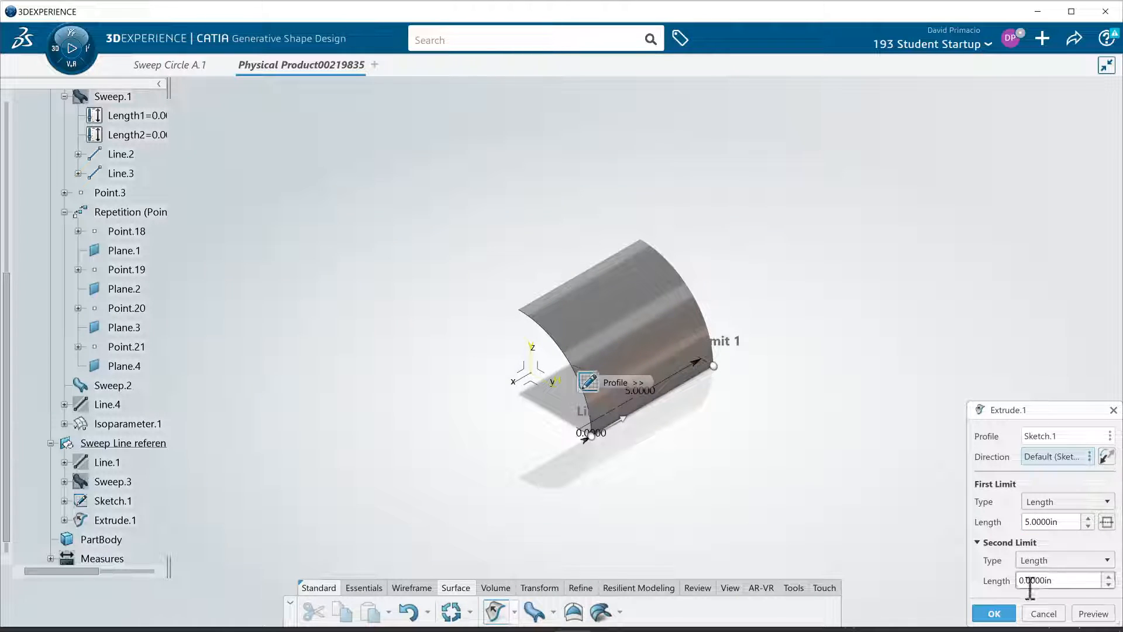
{"action": "left_click", "coordinate": [994, 613]}
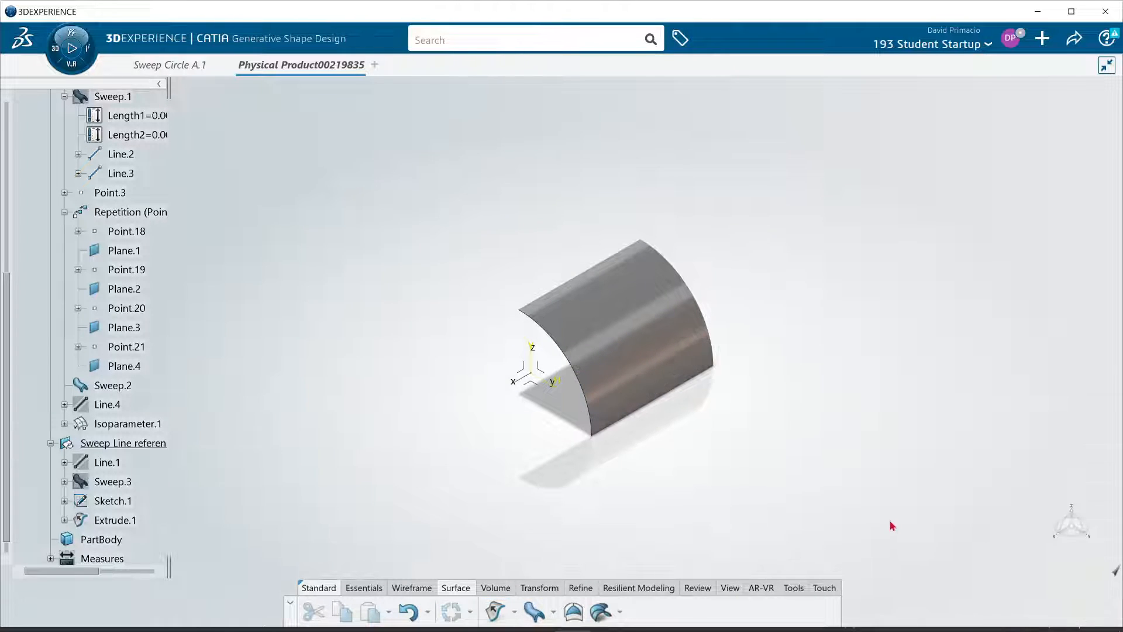
Step: Hide the extruded arc surface, leaving its sketch in view
{"action": "middle_click_drag", "start_coordinate": [804, 513], "coordinate": [803, 523]}
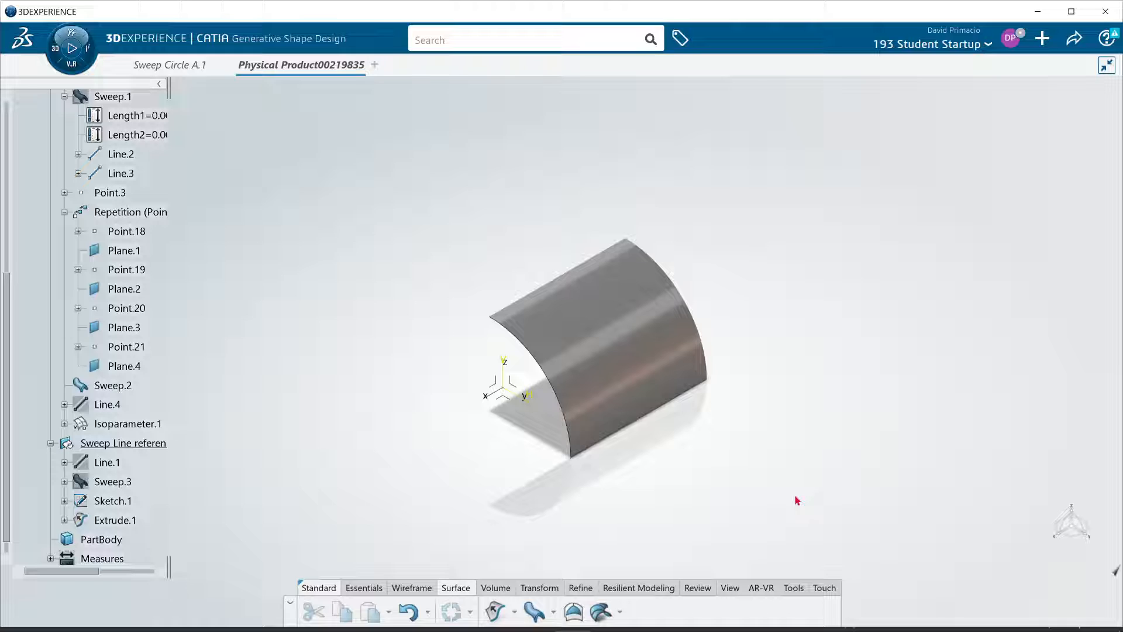
{"action": "right_click", "coordinate": [647, 376]}
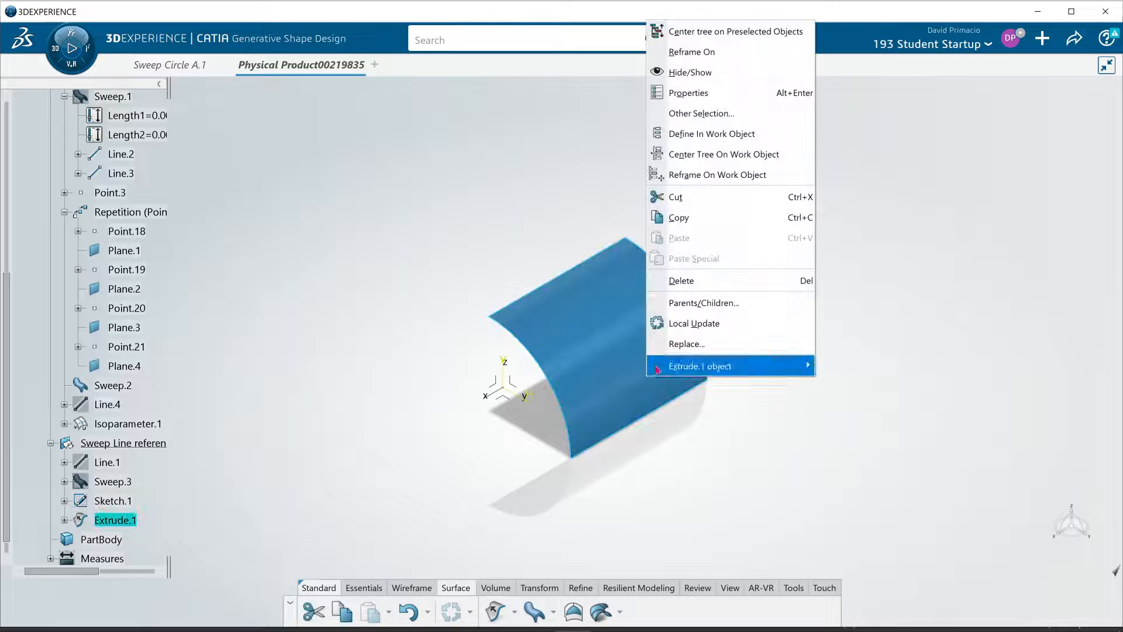
{"action": "left_click", "coordinate": [658, 72]}
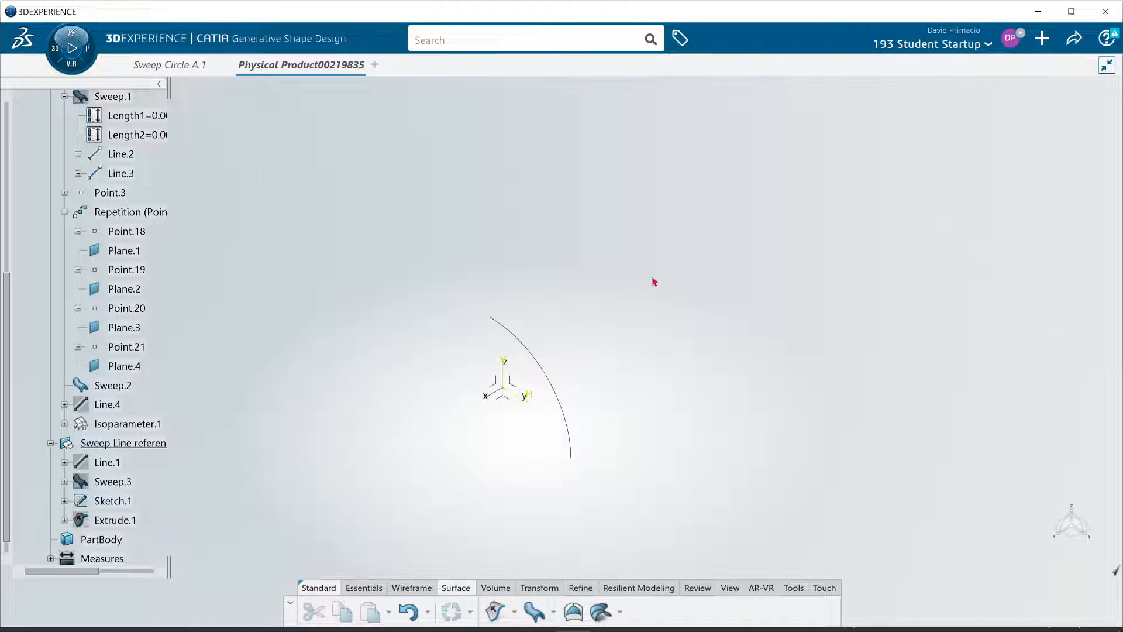
Step: Set up a line-profile sweep with the arc sketch as guide curve and the YZ plane as reference surface, and preview it
{"action": "left_click", "coordinate": [534, 603]}
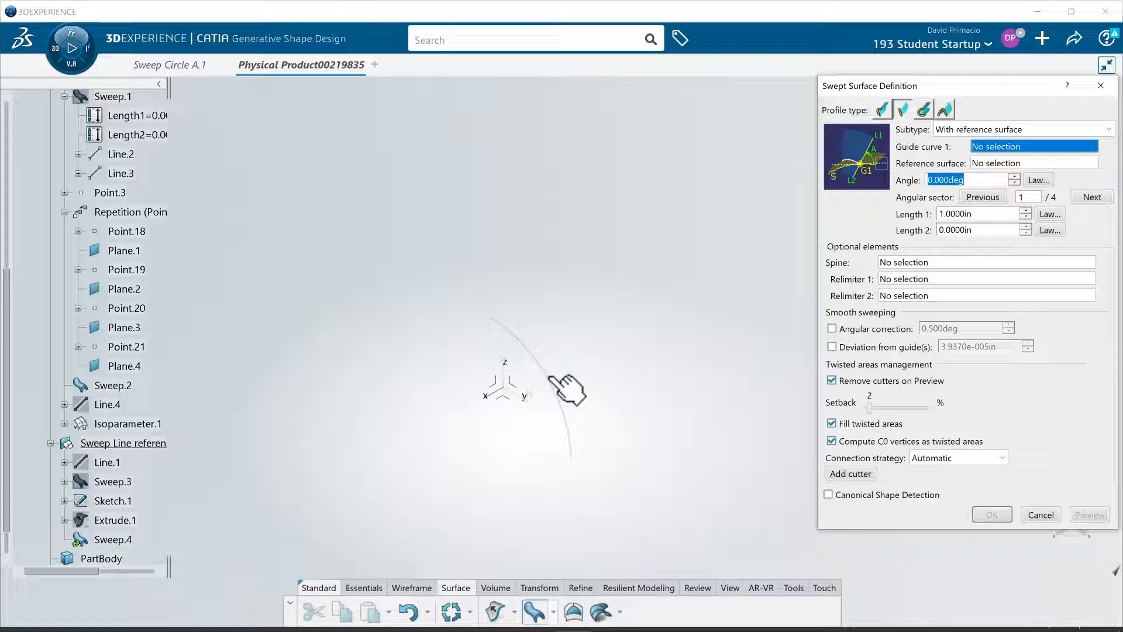
{"action": "left_click", "coordinate": [568, 383]}
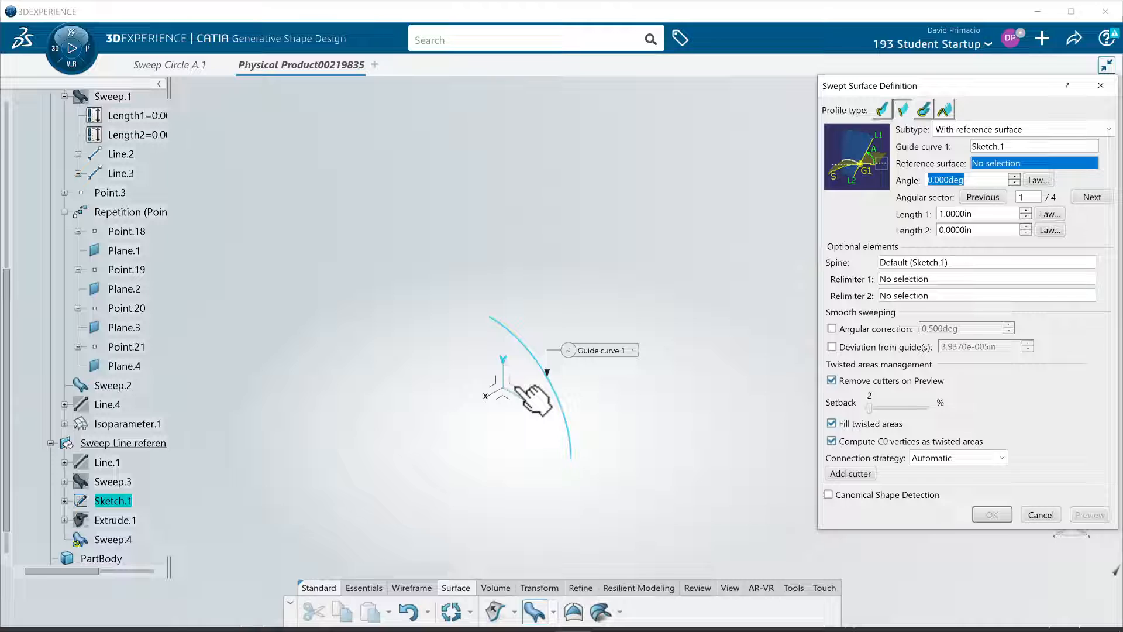
{"action": "left_click", "coordinate": [521, 389]}
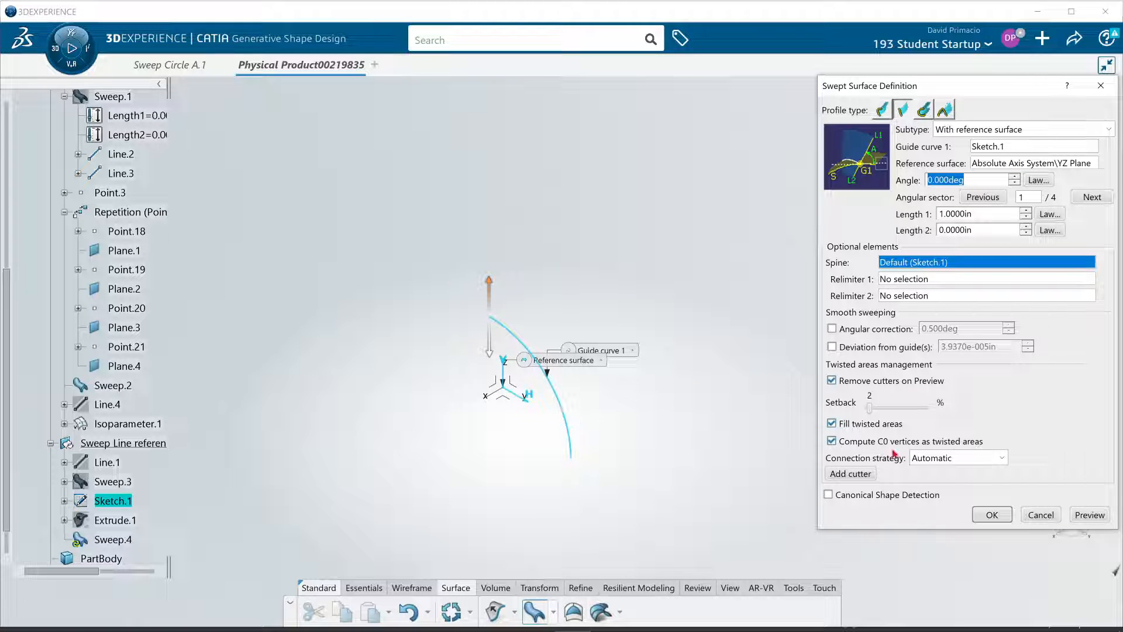
{"action": "left_click", "coordinate": [1089, 514]}
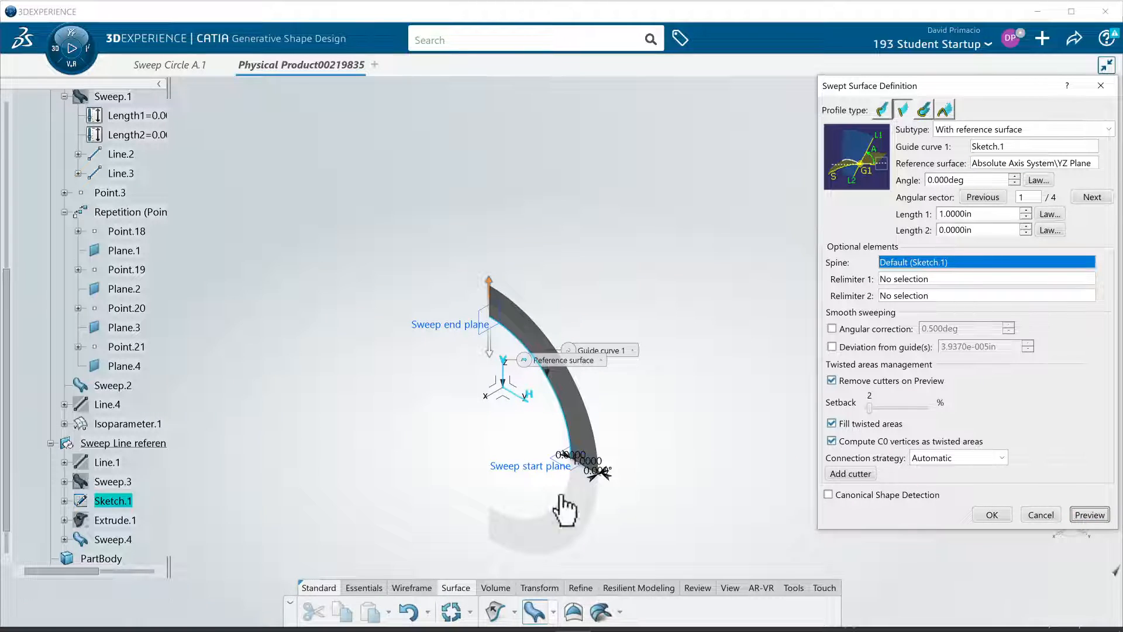
{"action": "middle_click_drag", "start_coordinate": [517, 517], "coordinate": [714, 331]}
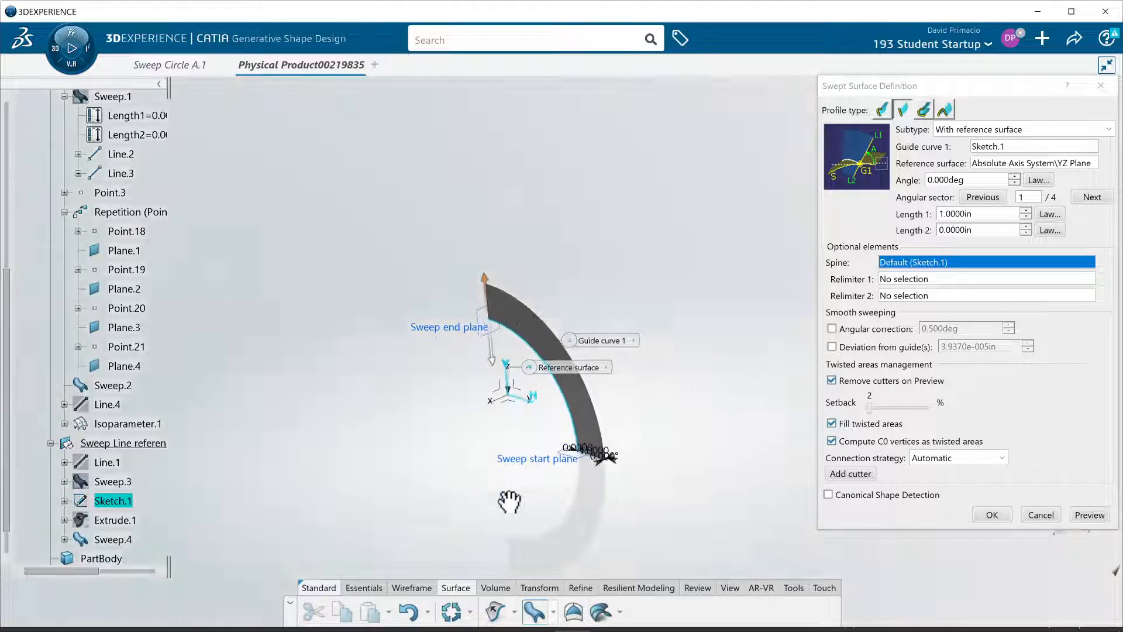
{"action": "middle_click_drag", "start_coordinate": [509, 501], "coordinate": [511, 513]}
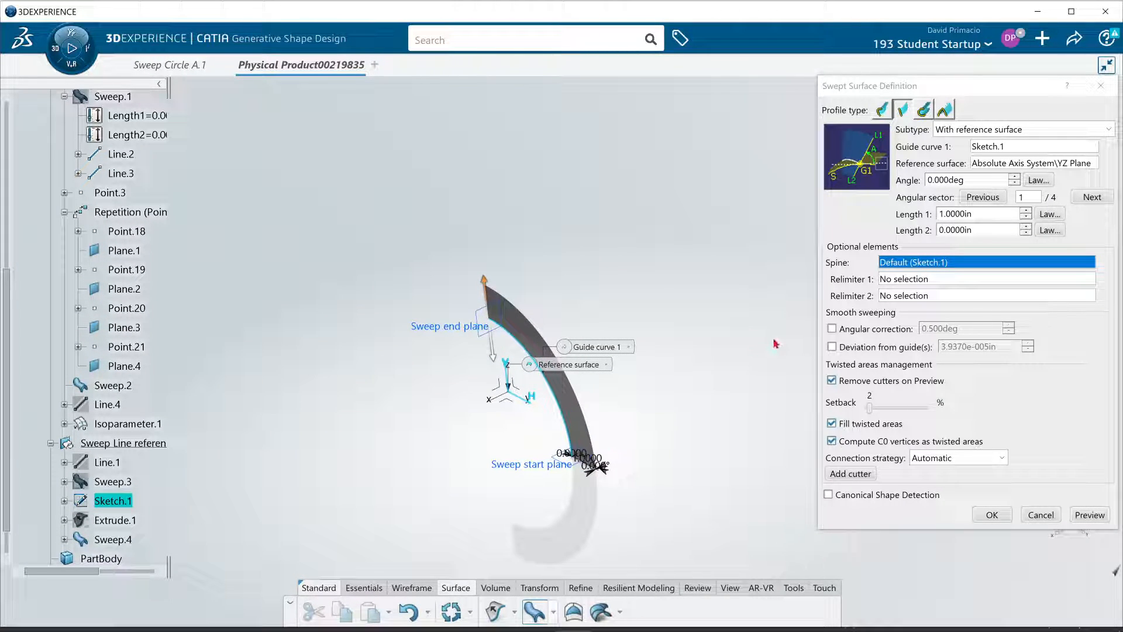
Step: Try a sweep angle of 90 deg from the YZ plane and preview the surface
{"action": "left_click", "coordinate": [924, 174]}
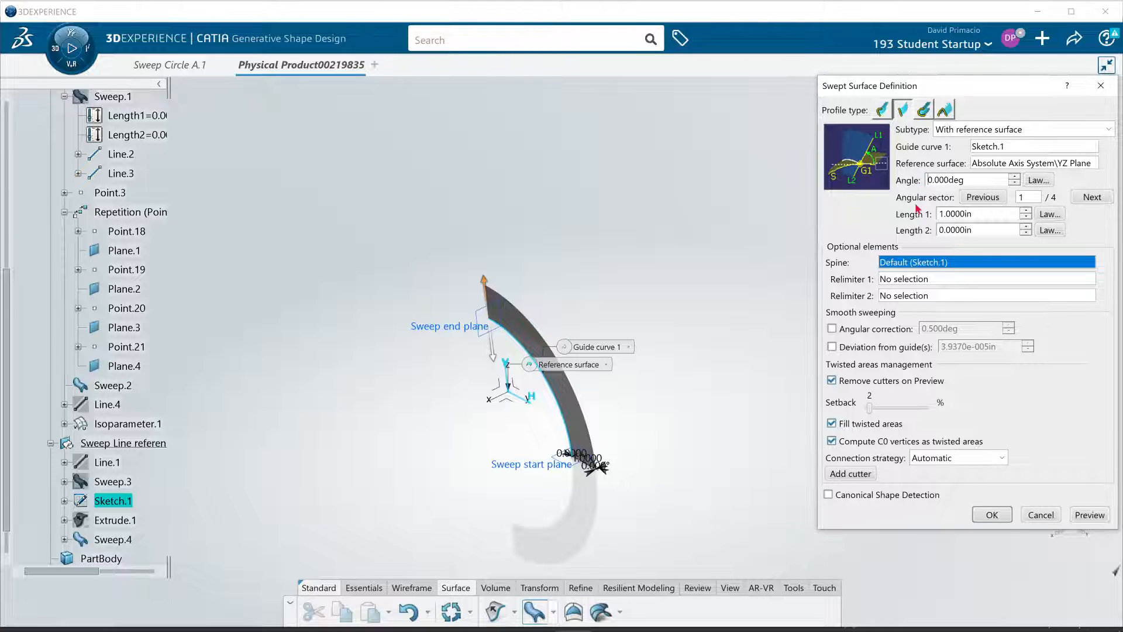
{"action": "type", "text": "9"}
{"action": "left_click", "coordinate": [1082, 515]}
{"action": "middle_click_drag", "start_coordinate": [526, 471], "coordinate": [620, 353]}
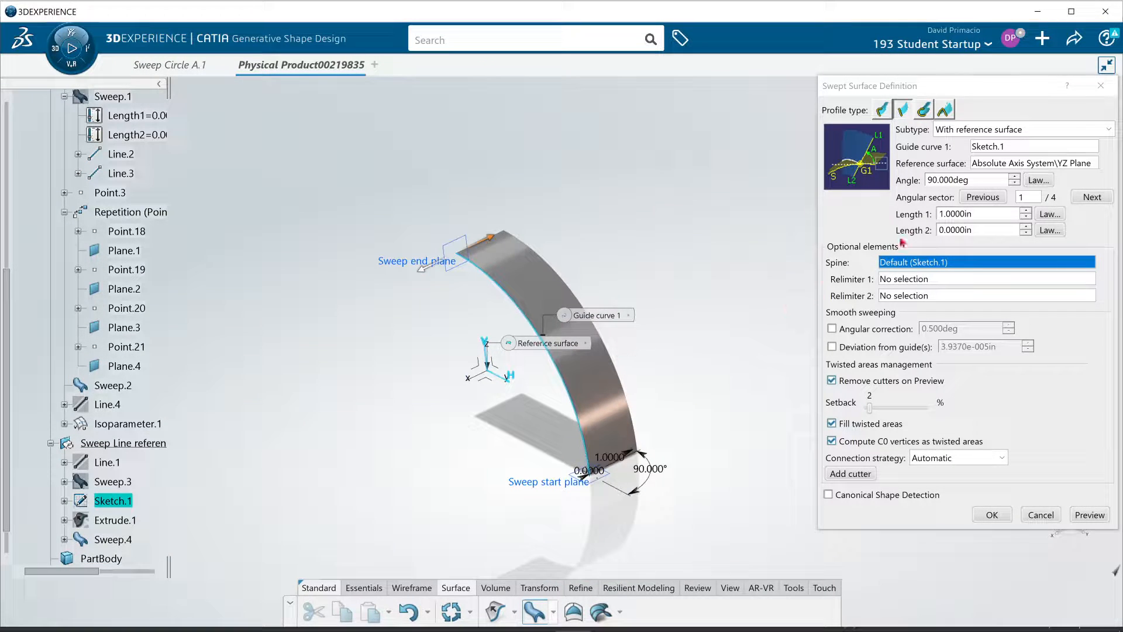
Step: Try a sweep angle of 45 deg and preview the resulting surface along the arc
{"action": "left_click_drag", "start_coordinate": [932, 179], "coordinate": [831, 201]}
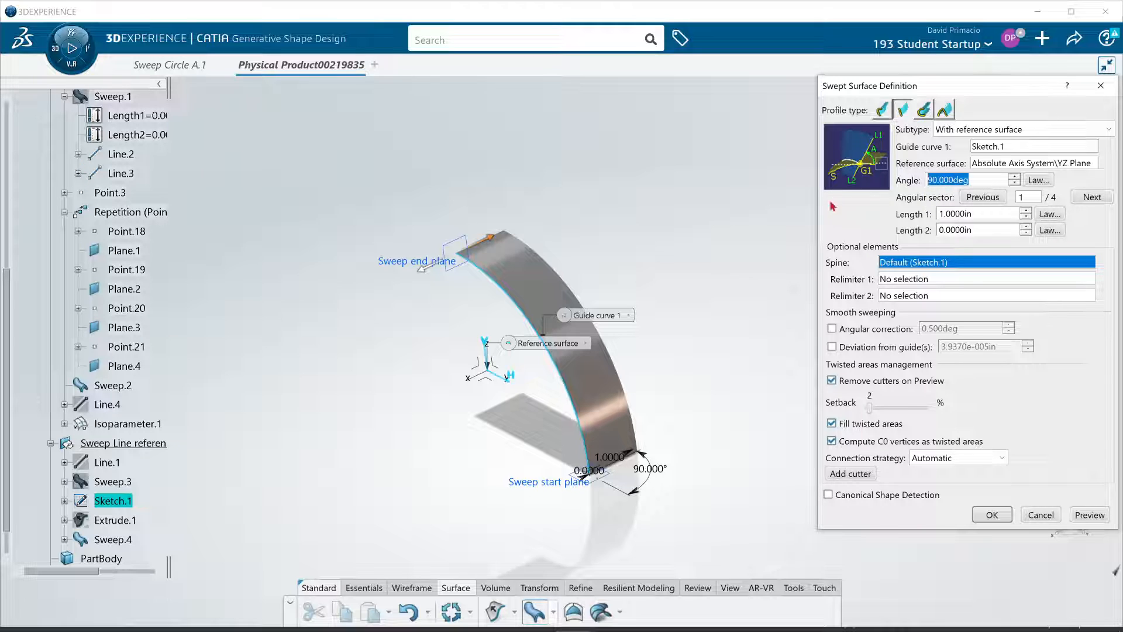
{"action": "type", "text": "45"}
{"action": "left_click", "coordinate": [1087, 513]}
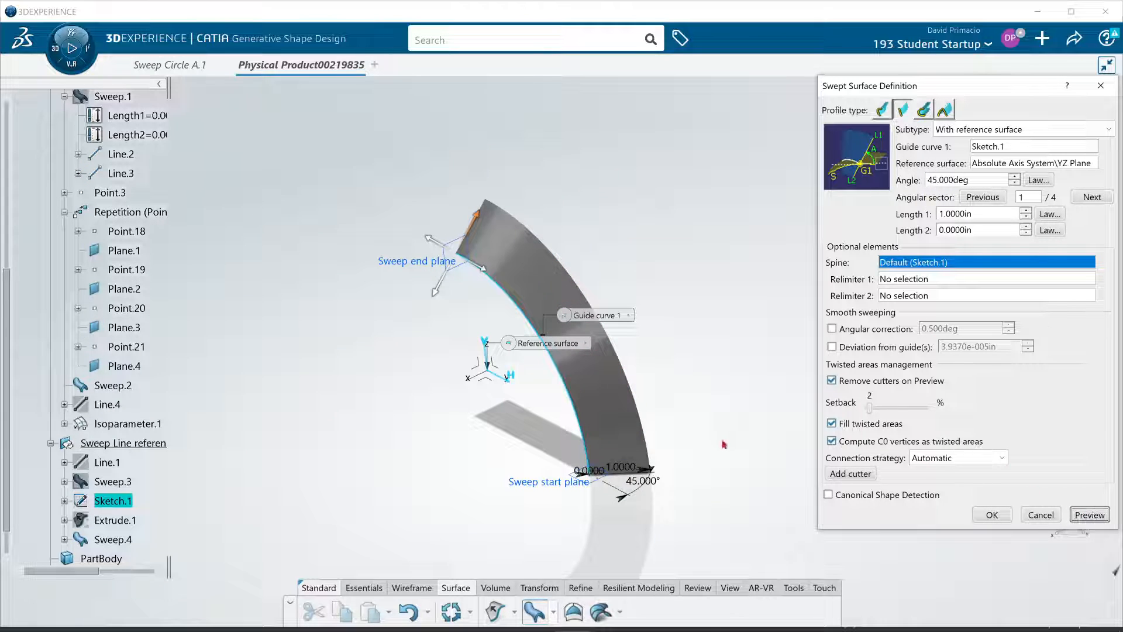
{"action": "middle_click_drag", "start_coordinate": [612, 384], "coordinate": [614, 471]}
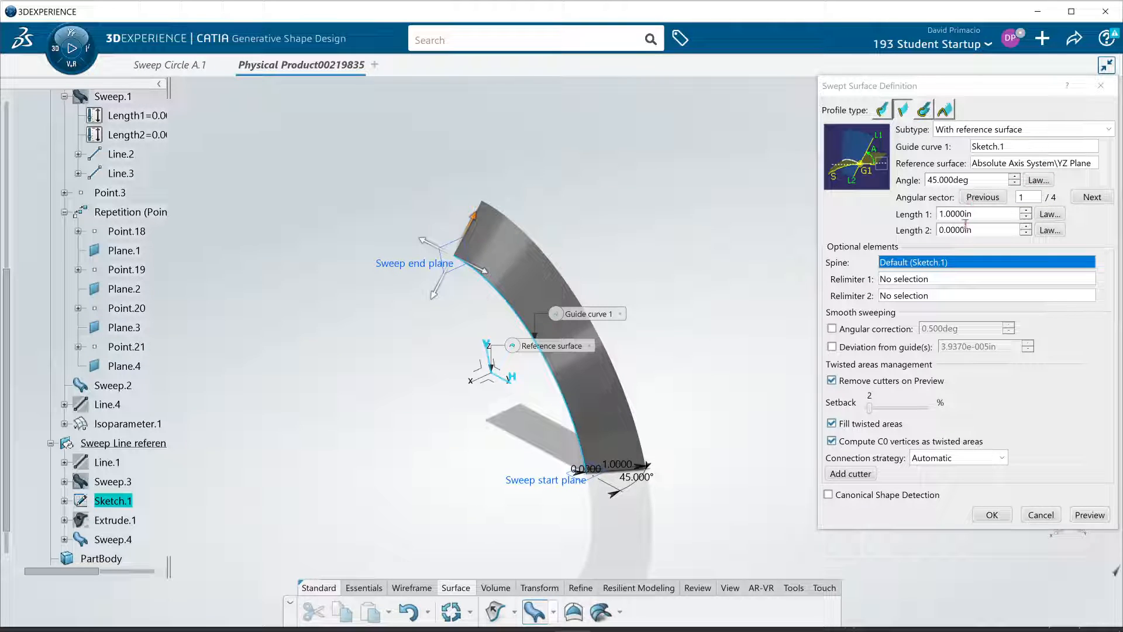
Step: Set the sweep's Length 2 to 2 in and preview the surface on both sides of the arc
{"action": "left_click_drag", "start_coordinate": [969, 230], "coordinate": [921, 234]}
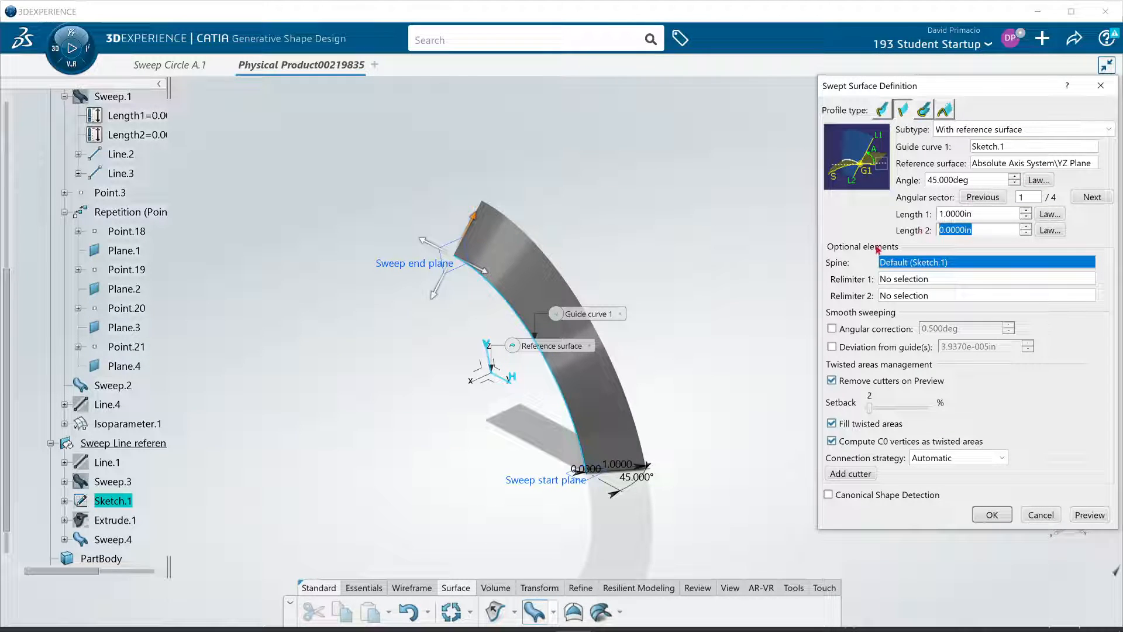
{"action": "type", "text": "2"}
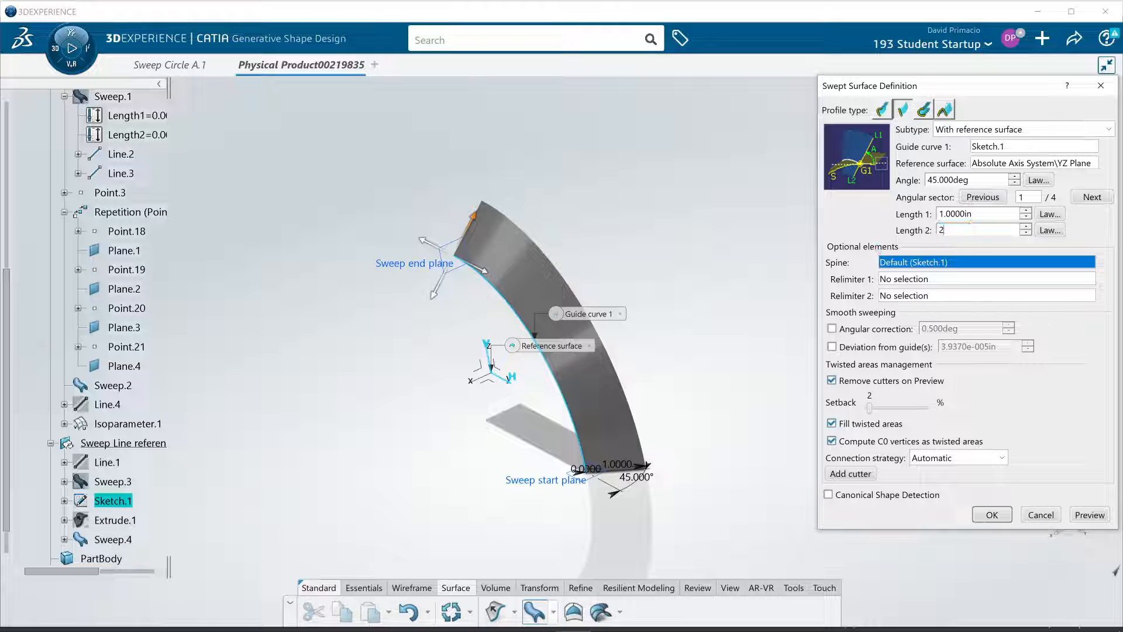
{"action": "left_click", "coordinate": [1090, 517]}
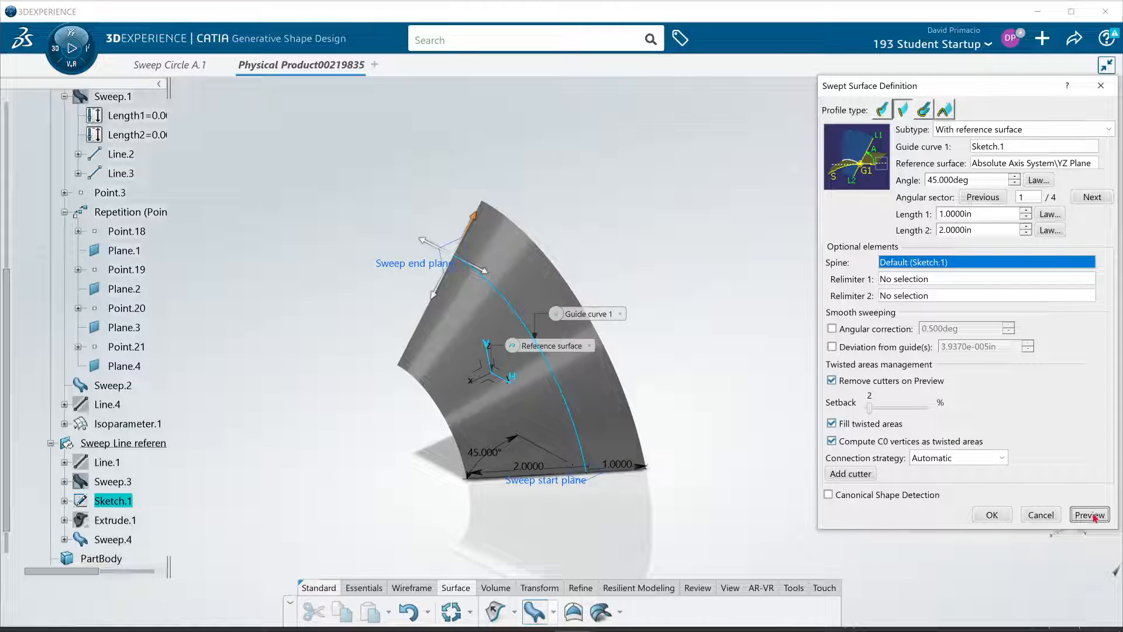
Step: Set the sweep angle to 90 deg, preview it and create the swept surface
{"action": "double_click", "coordinate": [984, 179]}
{"action": "type", "text": "90"}
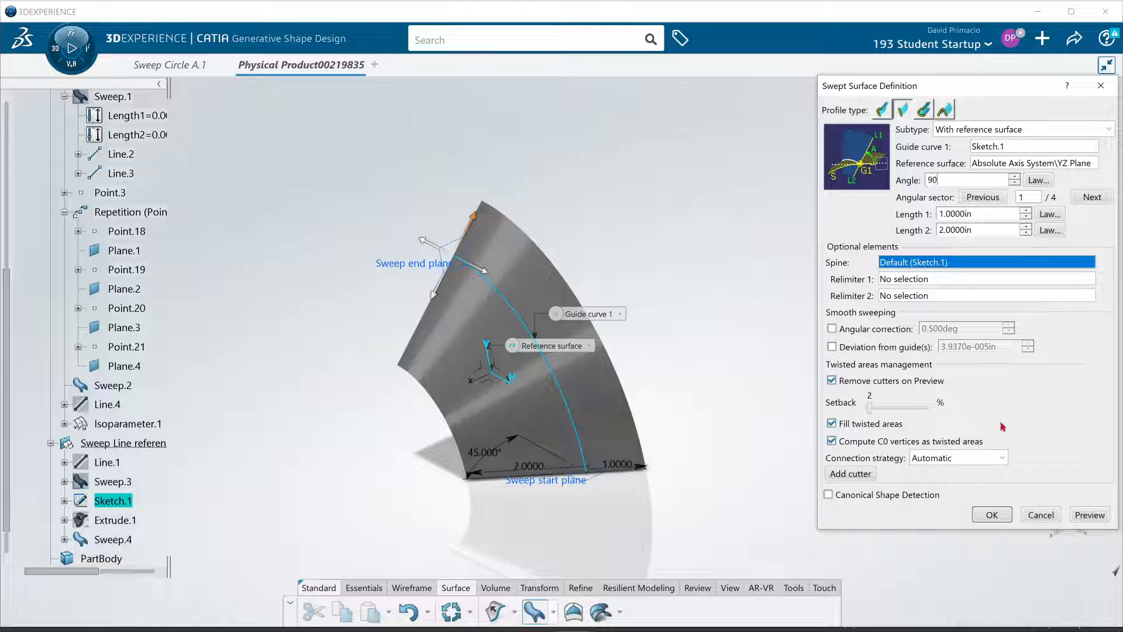
{"action": "left_click", "coordinate": [1091, 516]}
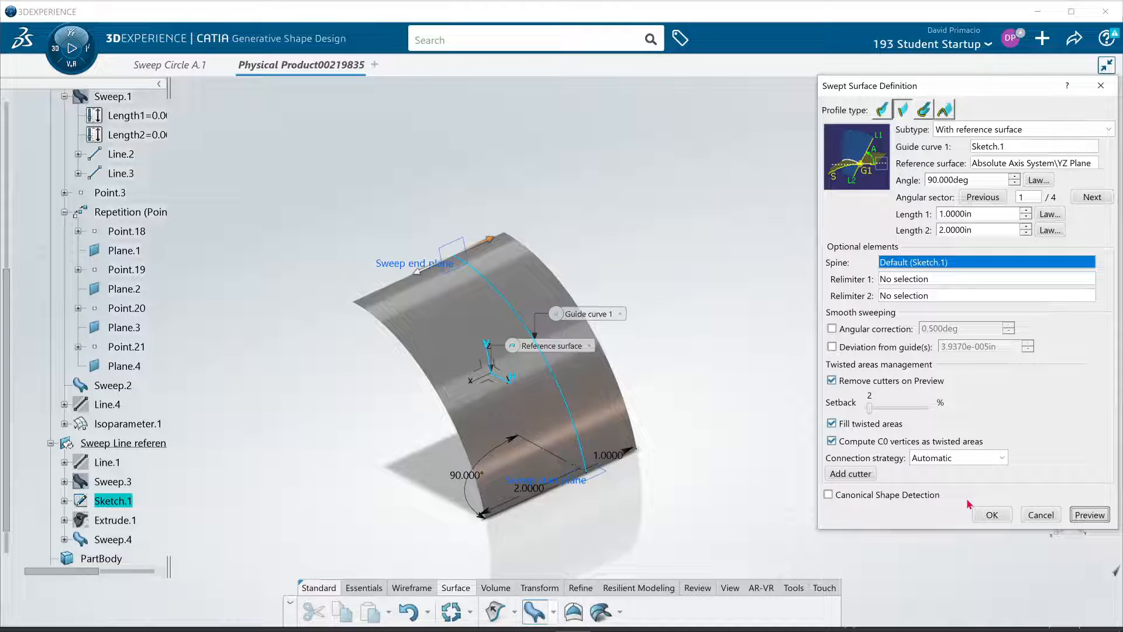
{"action": "left_click", "coordinate": [990, 514]}
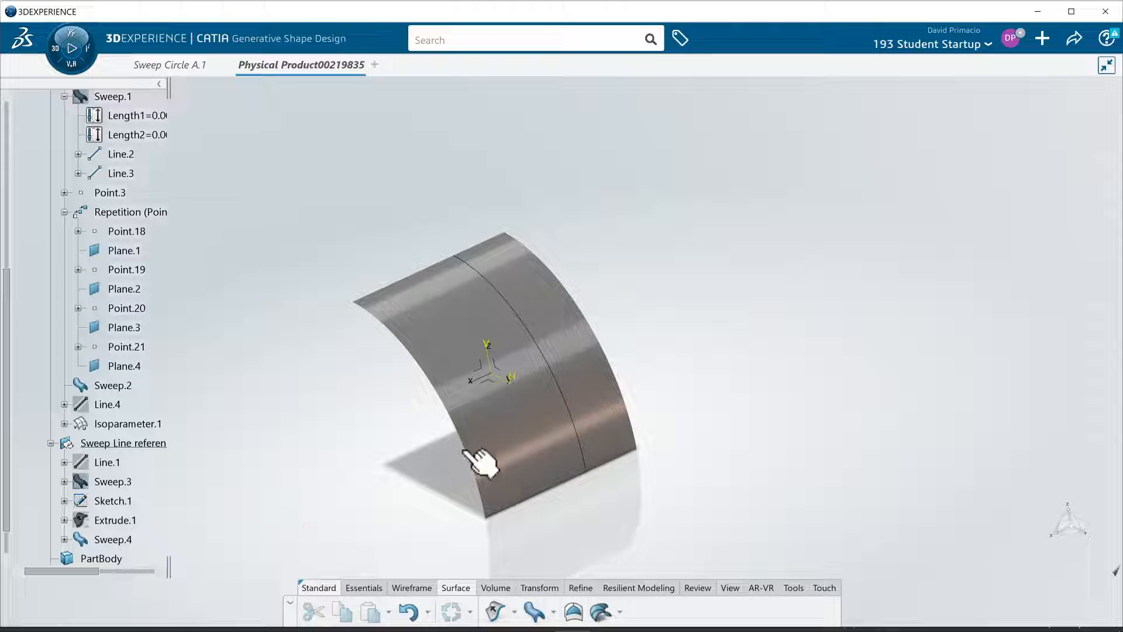
Step: Hide the new swept surface along the arc and show Extrude.1 again
{"action": "right_click", "coordinate": [522, 399]}
{"action": "left_click", "coordinate": [587, 93]}
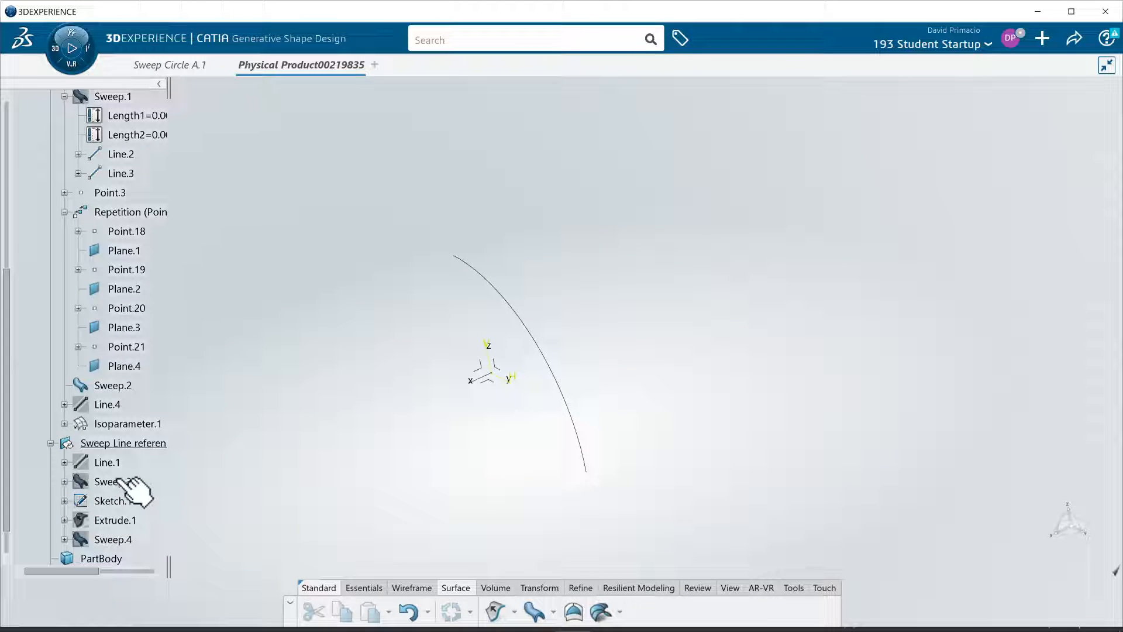
{"action": "right_click", "coordinate": [117, 518]}
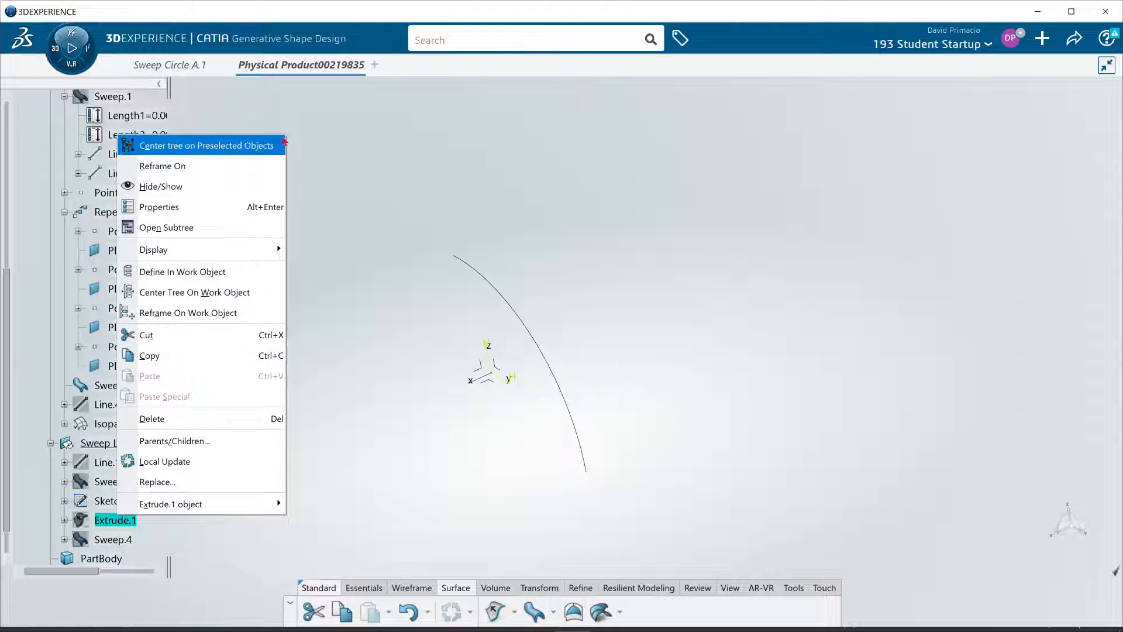
{"action": "left_click", "coordinate": [202, 183]}
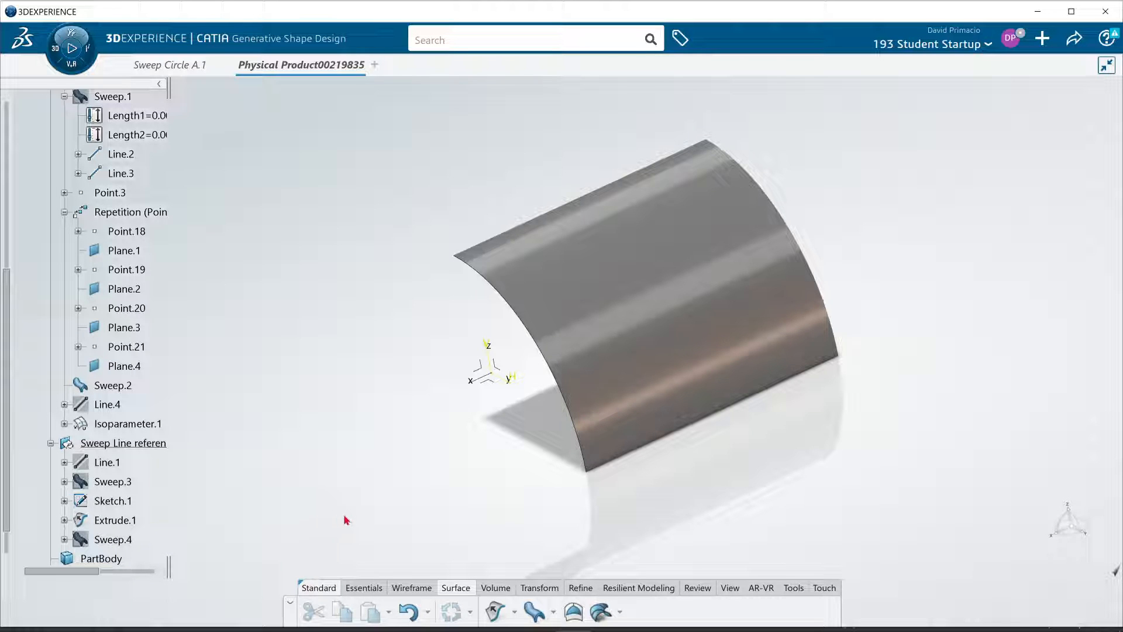
Step: Start a Point-Point line and create its first point at the origin by setting the Y coordinate to 0 in
{"action": "middle_click_drag", "start_coordinate": [452, 472], "coordinate": [514, 370]}
{"action": "middle_click_drag", "start_coordinate": [770, 528], "coordinate": [757, 552]}
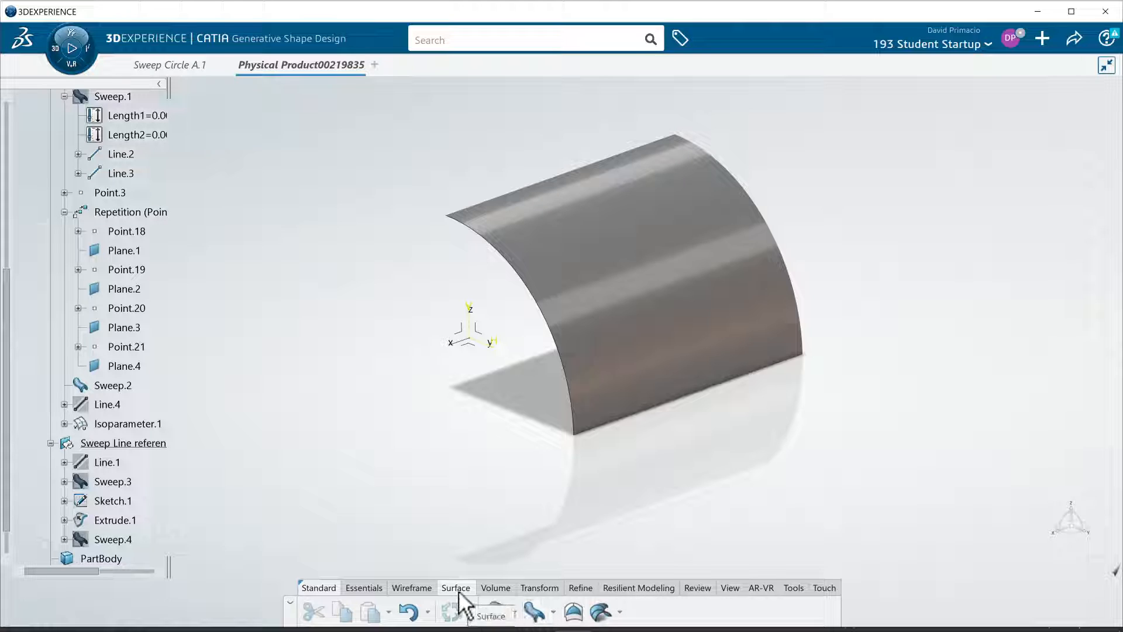
{"action": "left_click", "coordinate": [406, 587]}
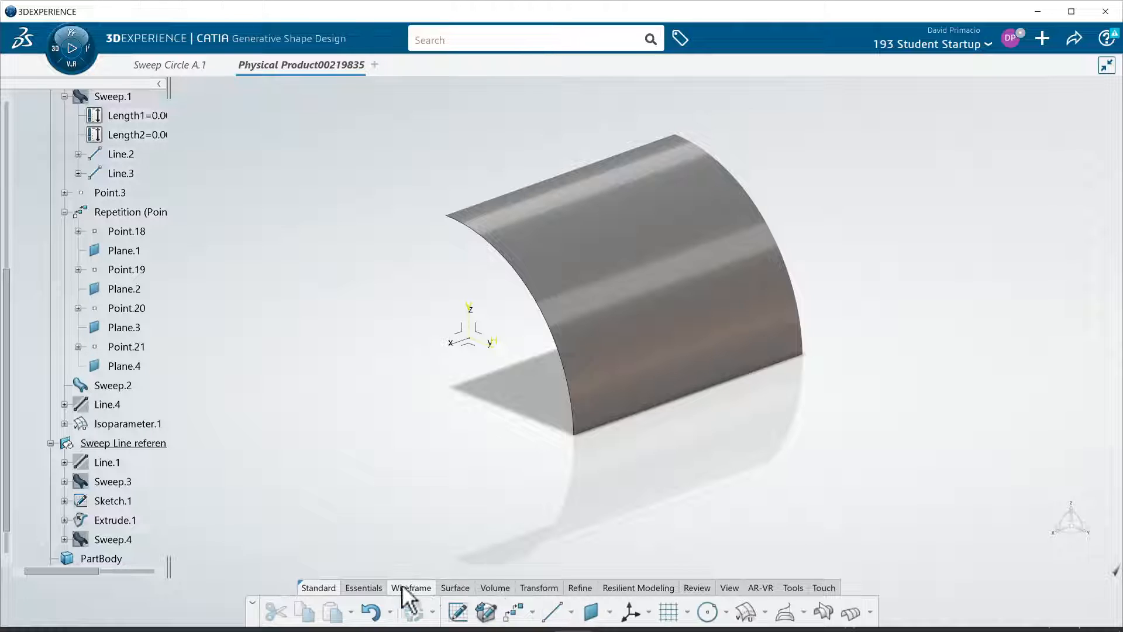
{"action": "left_click", "coordinate": [553, 612]}
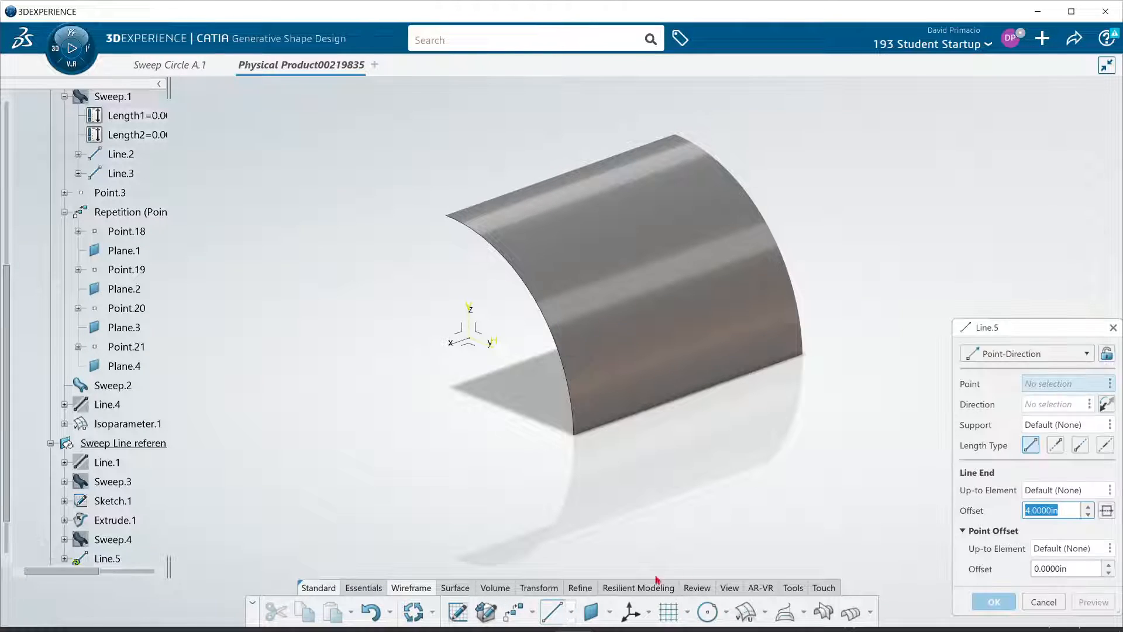
{"action": "left_click", "coordinate": [1034, 355]}
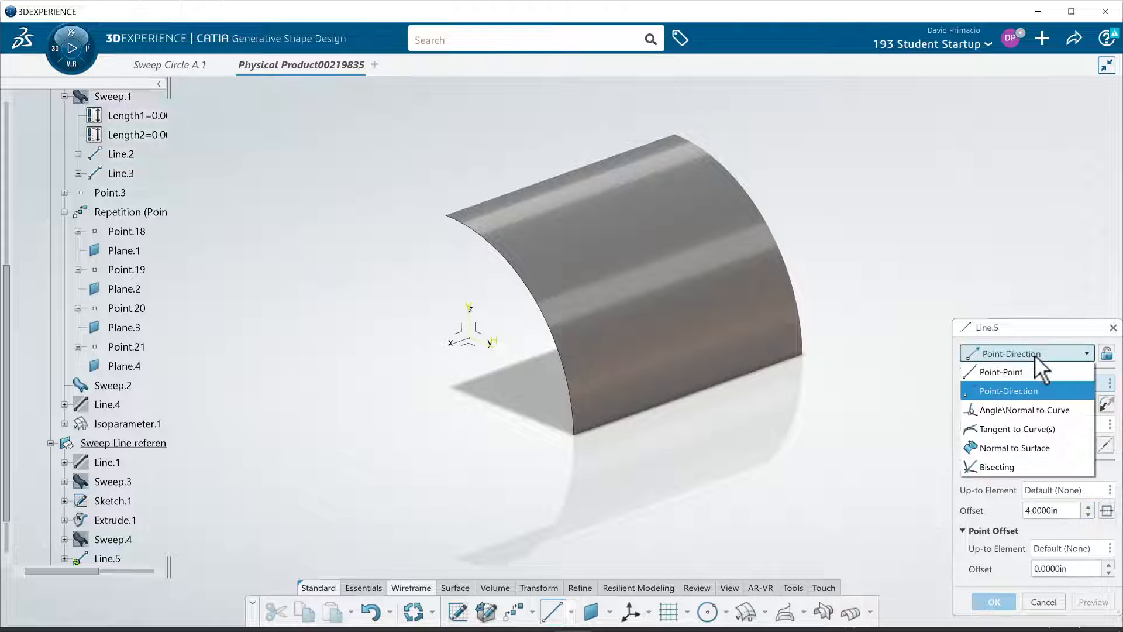
{"action": "left_click", "coordinate": [1031, 378]}
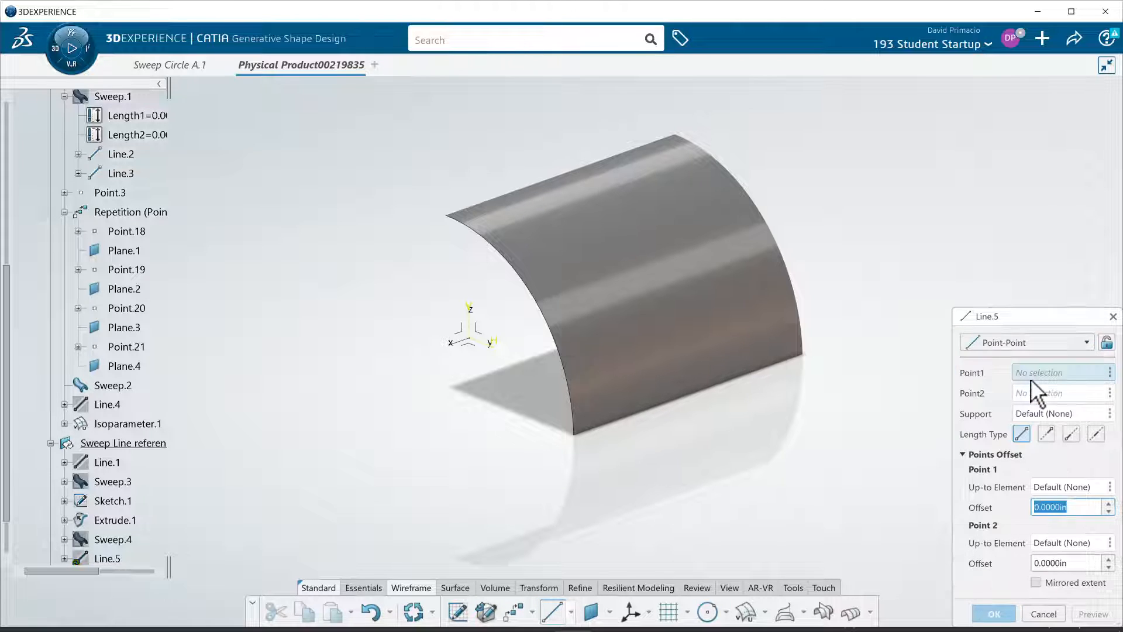
{"action": "right_click", "coordinate": [1038, 375]}
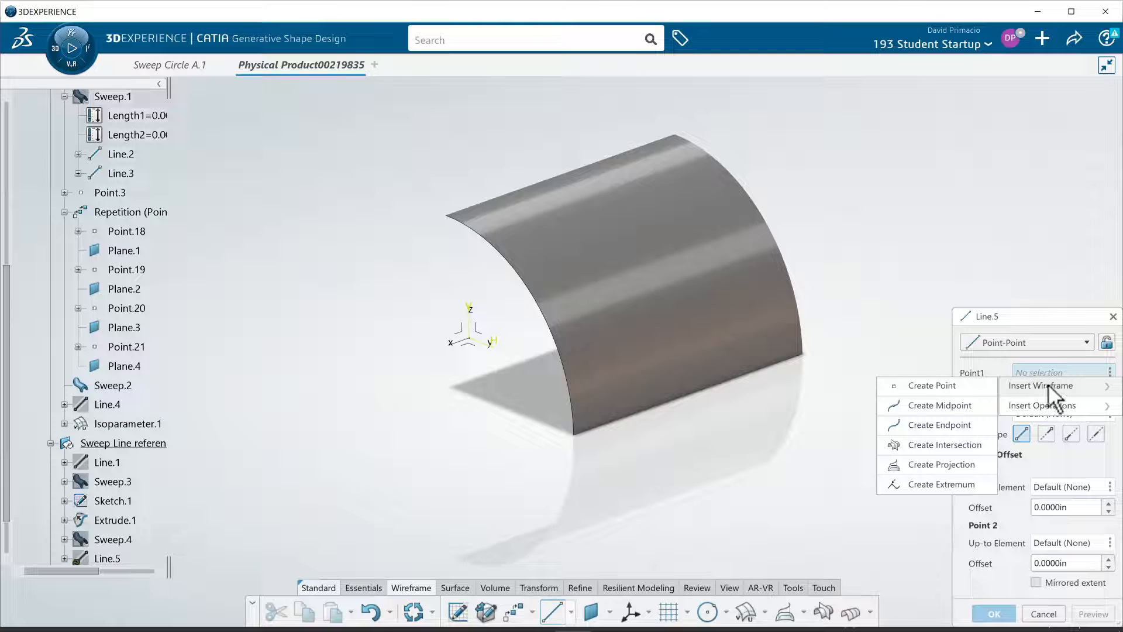
{"action": "left_click", "coordinate": [908, 386]}
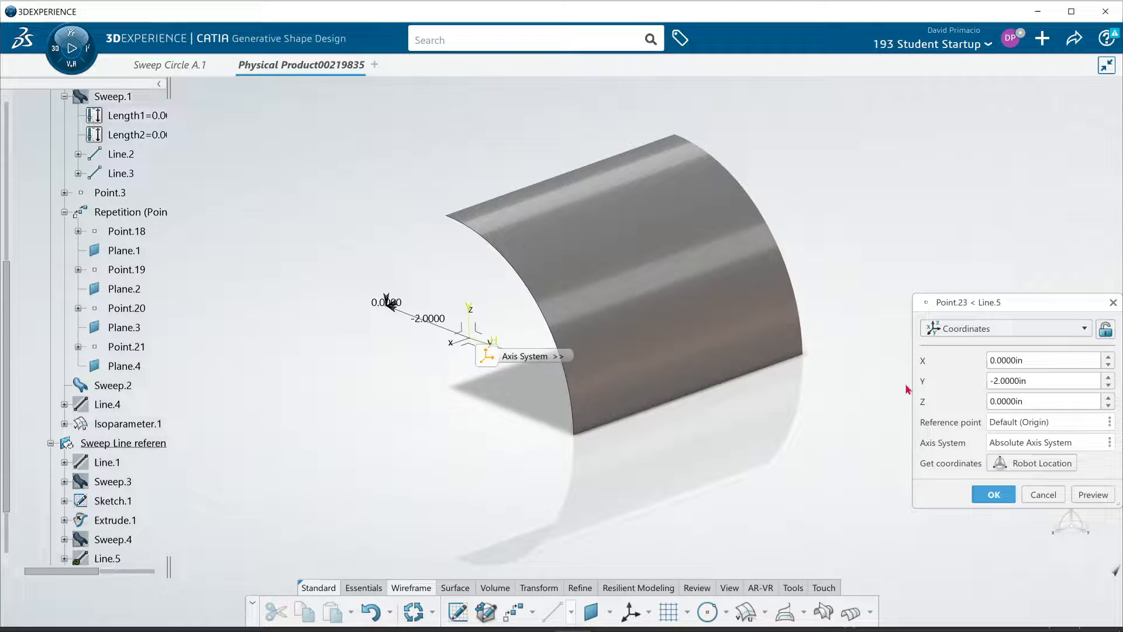
{"action": "double_click", "coordinate": [1065, 380]}
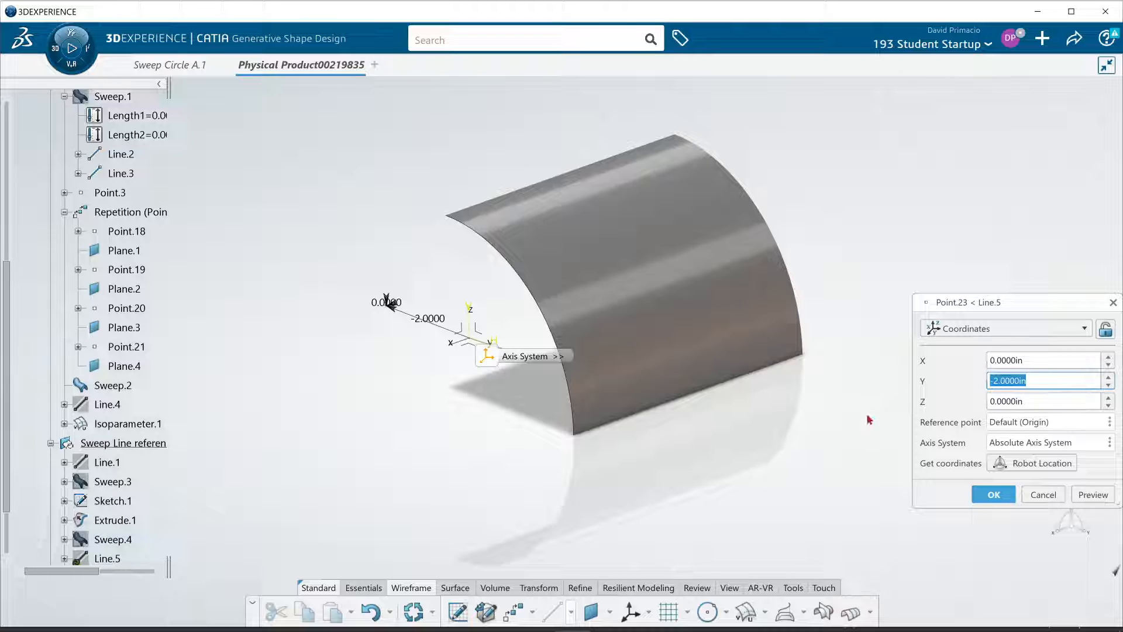
{"action": "type", "text": "0"}
{"action": "key", "text": "Return"}
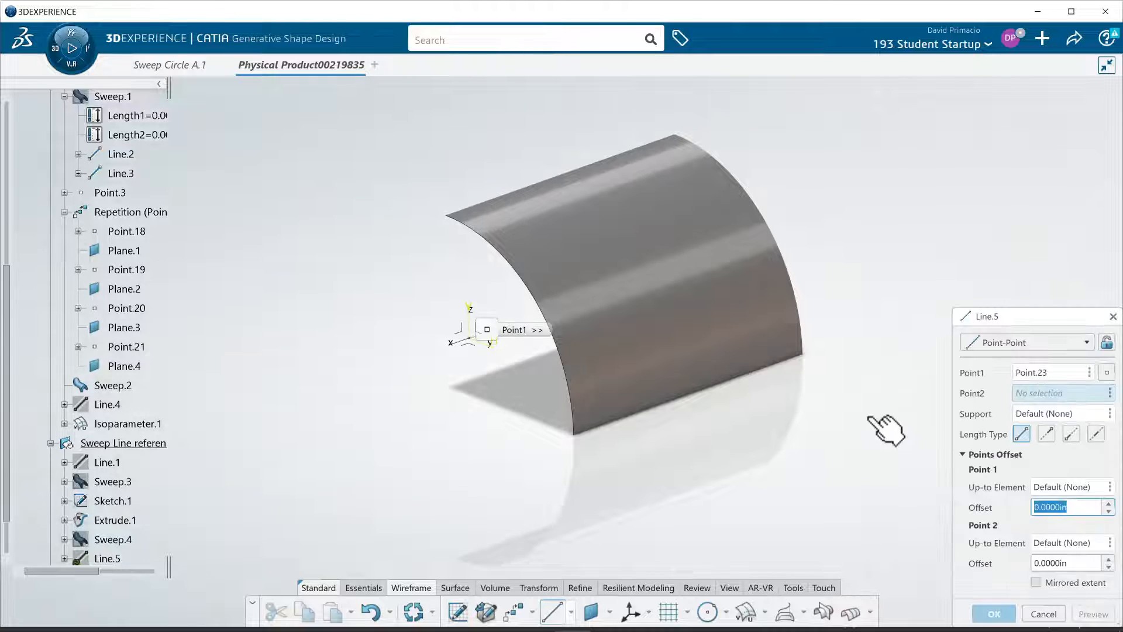
Step: Create the line's second point at X -1 in, Y 0 in, Z 1 in and finish the line
{"action": "right_click", "coordinate": [1046, 389]}
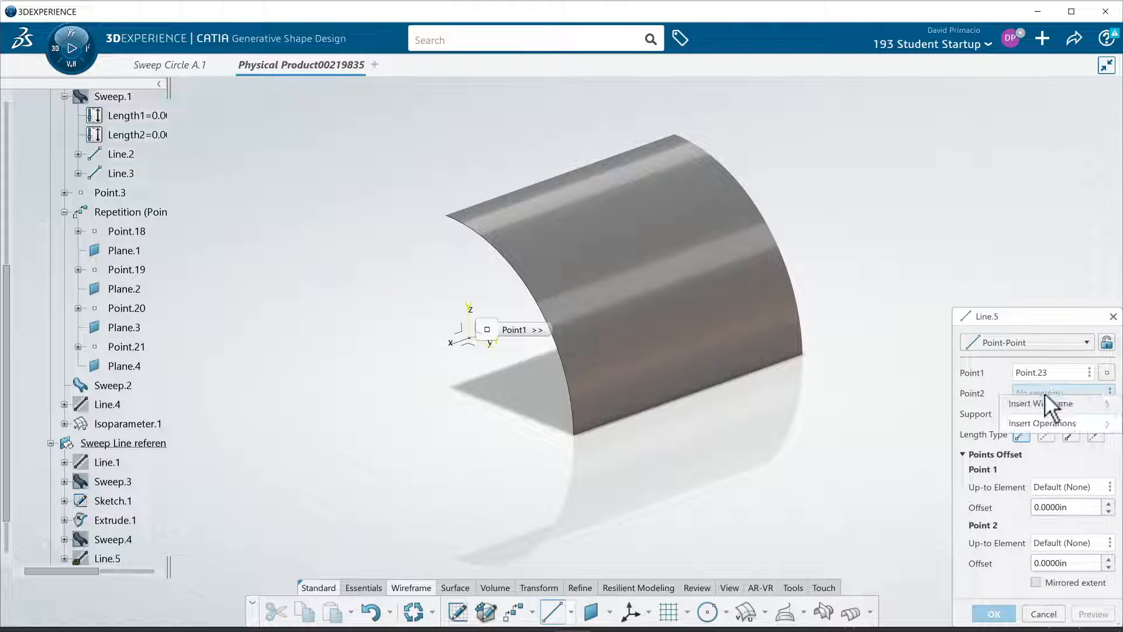
{"action": "mouse_move", "coordinate": [1014, 422]}
{"action": "mouse_move", "coordinate": [1024, 404]}
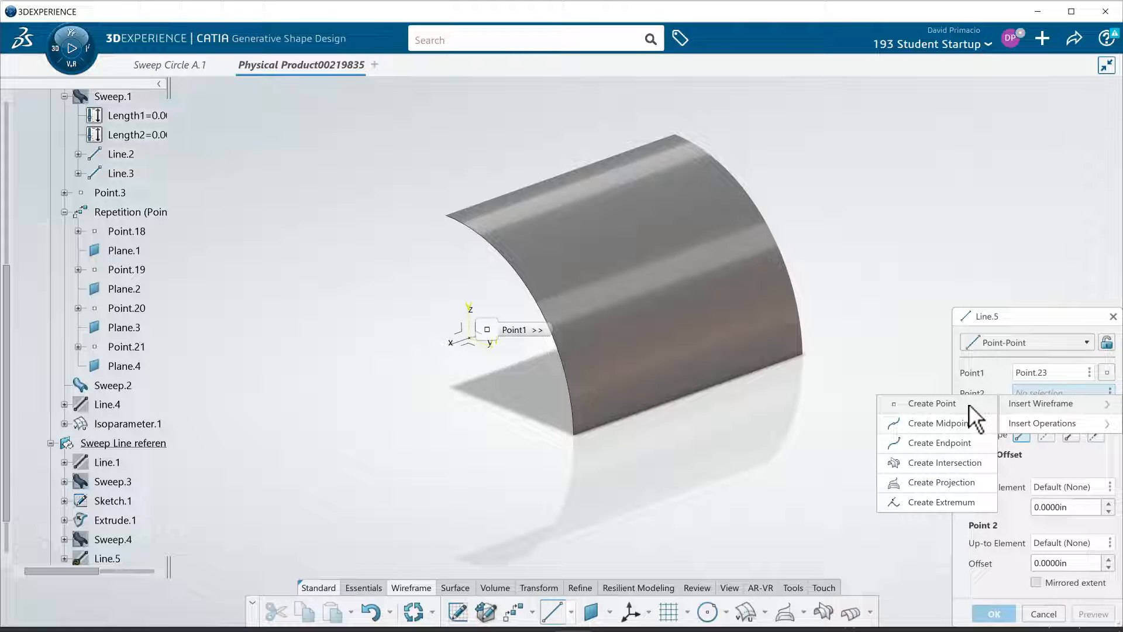
{"action": "left_click", "coordinate": [969, 404]}
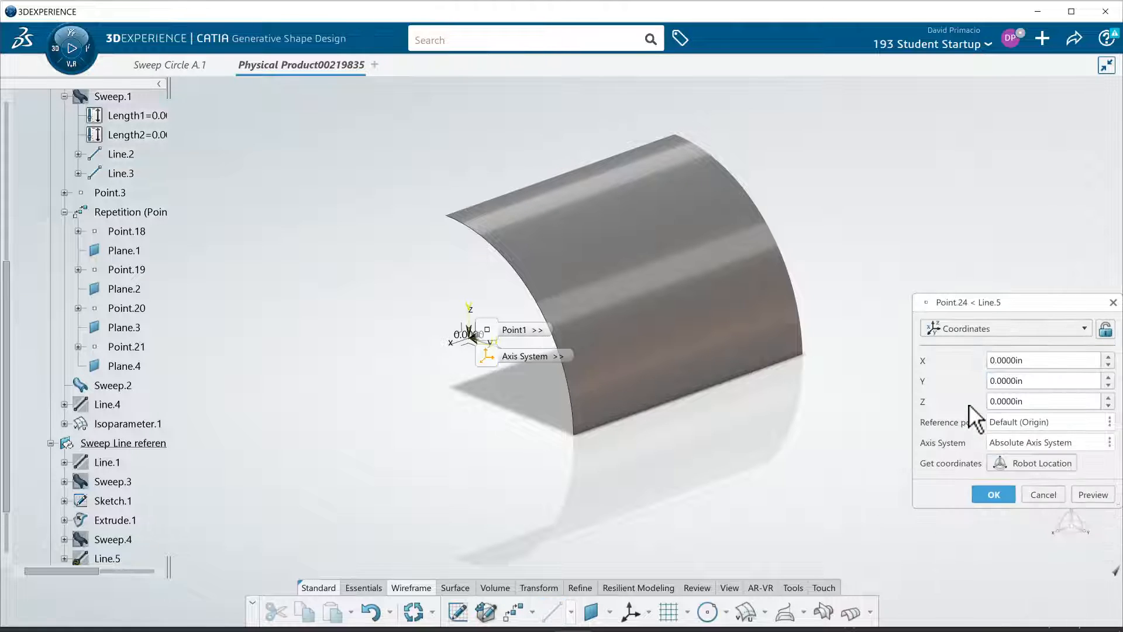
{"action": "left_click", "coordinate": [1041, 360]}
{"action": "type", "text": "-"}
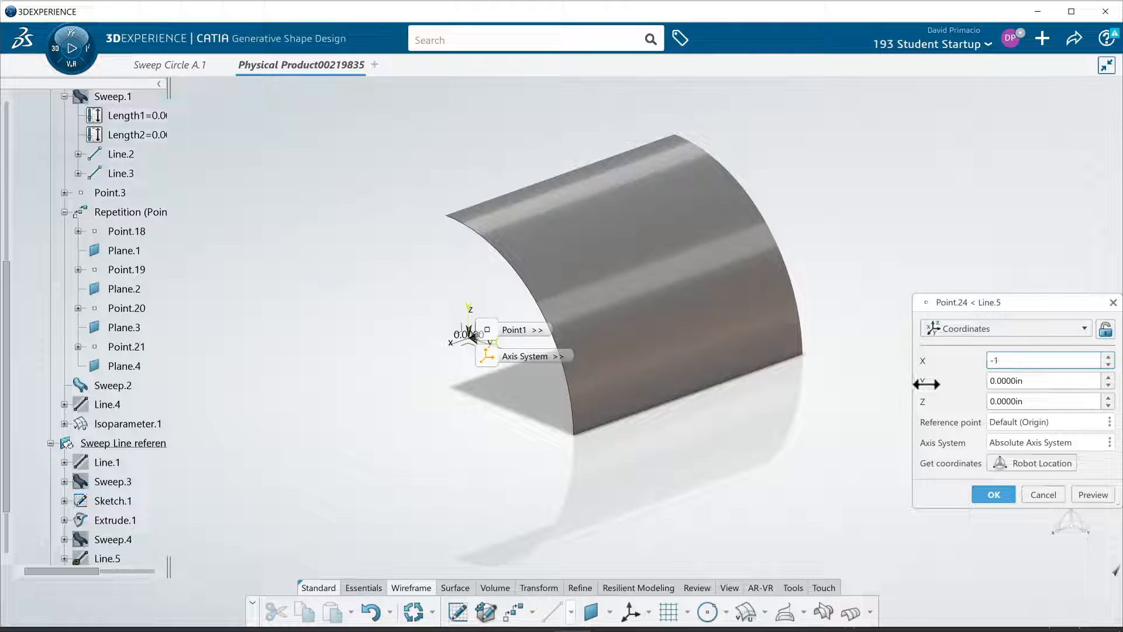
{"action": "type", "text": "1"}
{"action": "left_click", "coordinate": [1045, 385]}
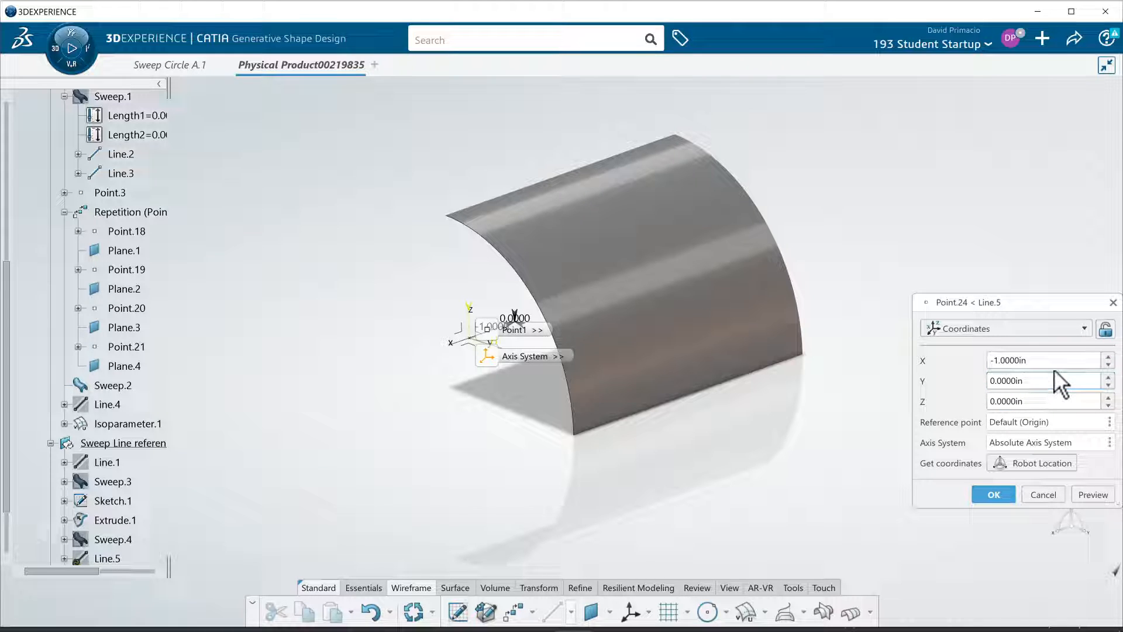
{"action": "left_click_drag", "start_coordinate": [1046, 402], "coordinate": [876, 435]}
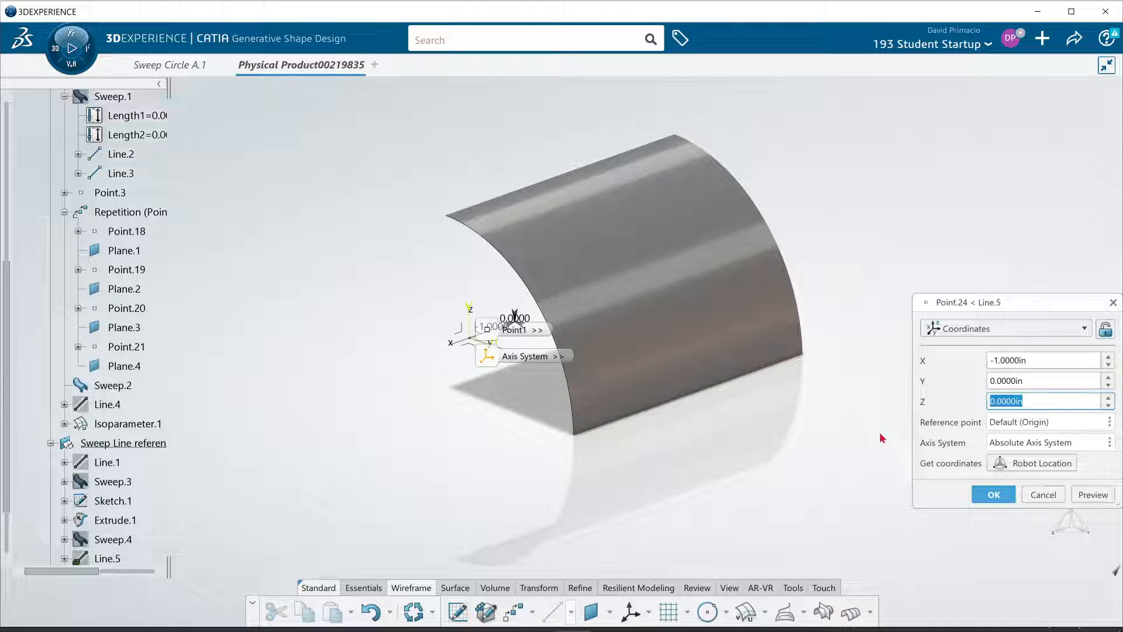
{"action": "type", "text": "1"}
{"action": "left_click", "coordinate": [1091, 494]}
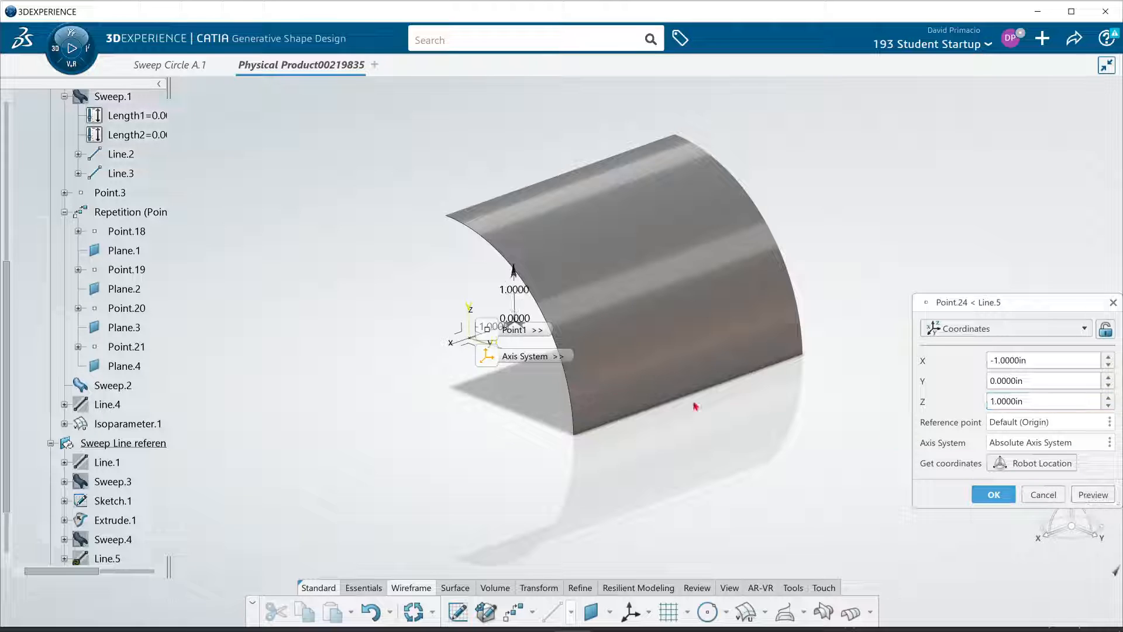
{"action": "left_click", "coordinate": [994, 494]}
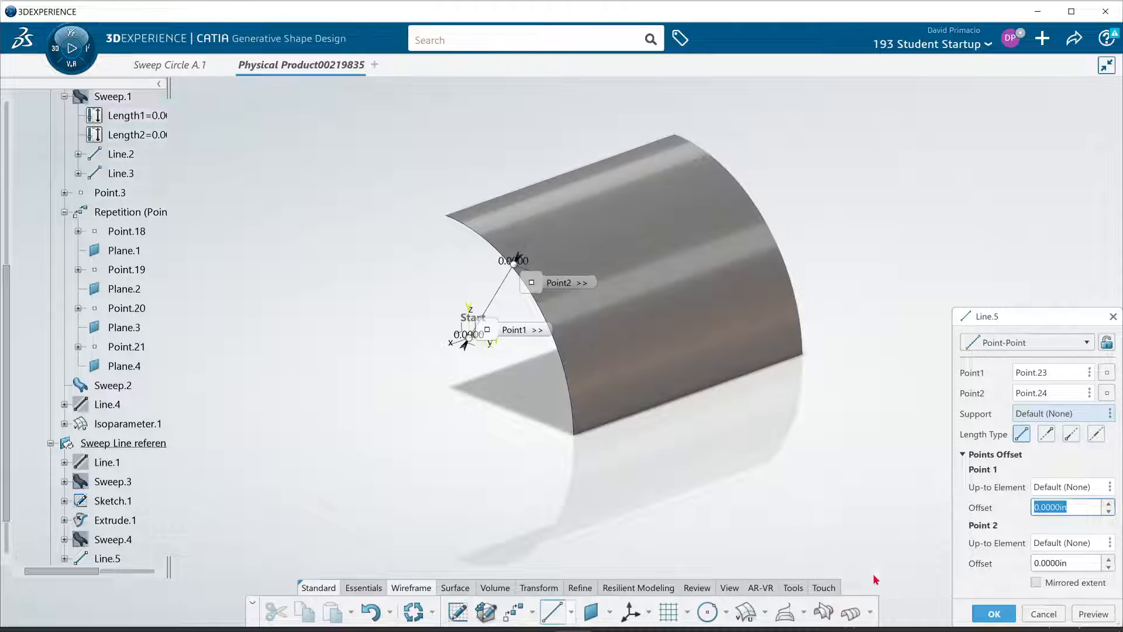
{"action": "left_click", "coordinate": [994, 614]}
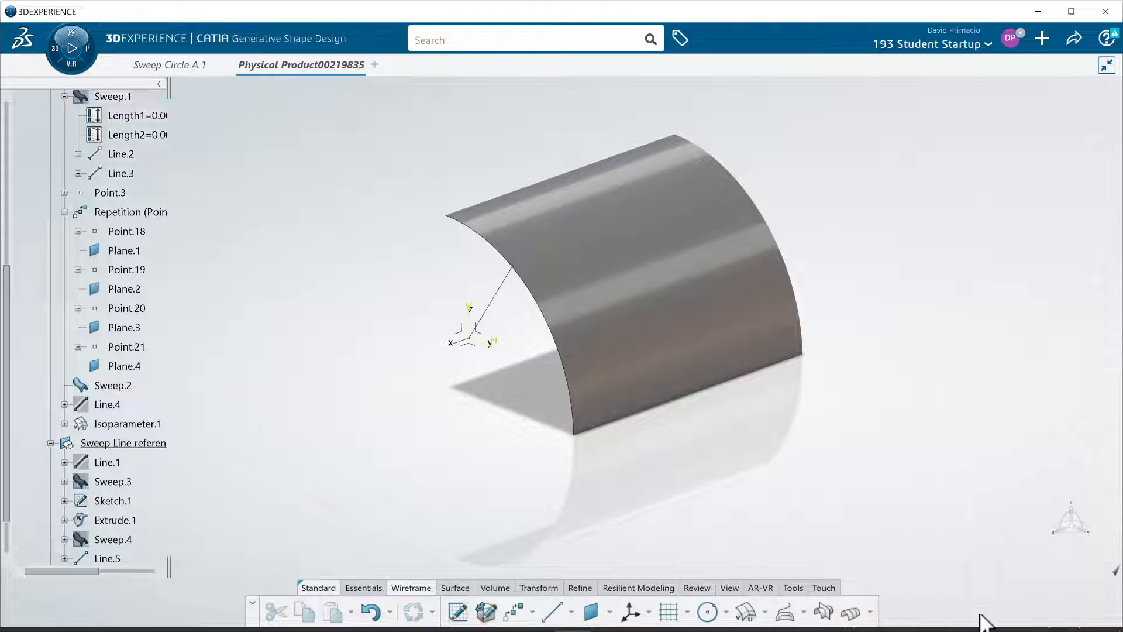
Step: Edit Extrude.1, try the new diagonal Line.5 as its extrusion direction, and reverse that direction
{"action": "double_click", "coordinate": [747, 306]}
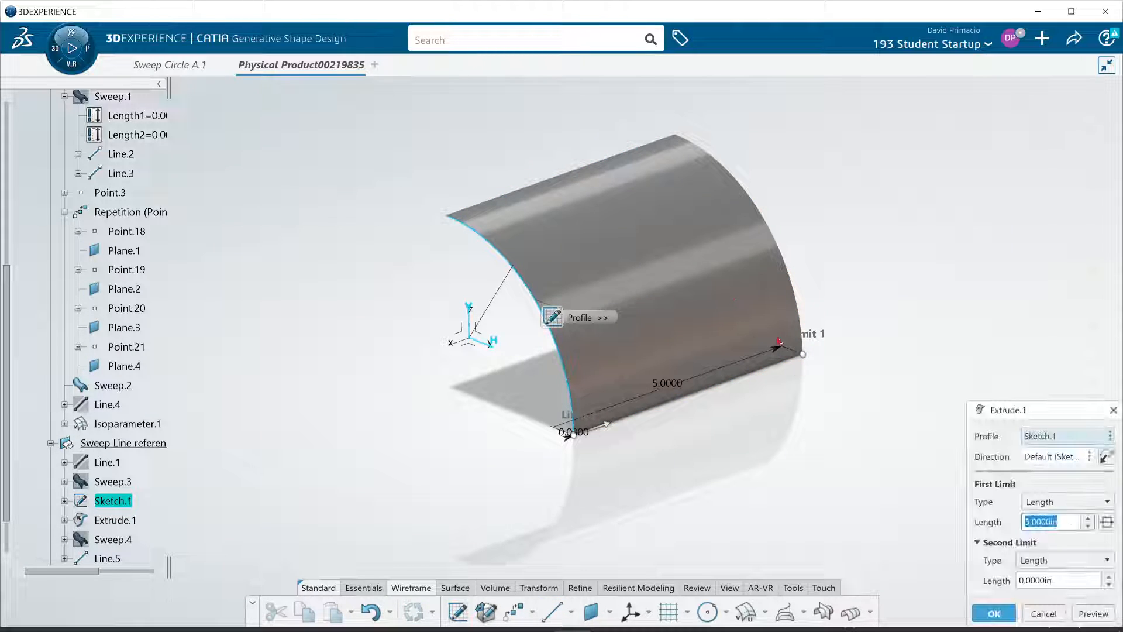
{"action": "left_click", "coordinate": [1033, 459]}
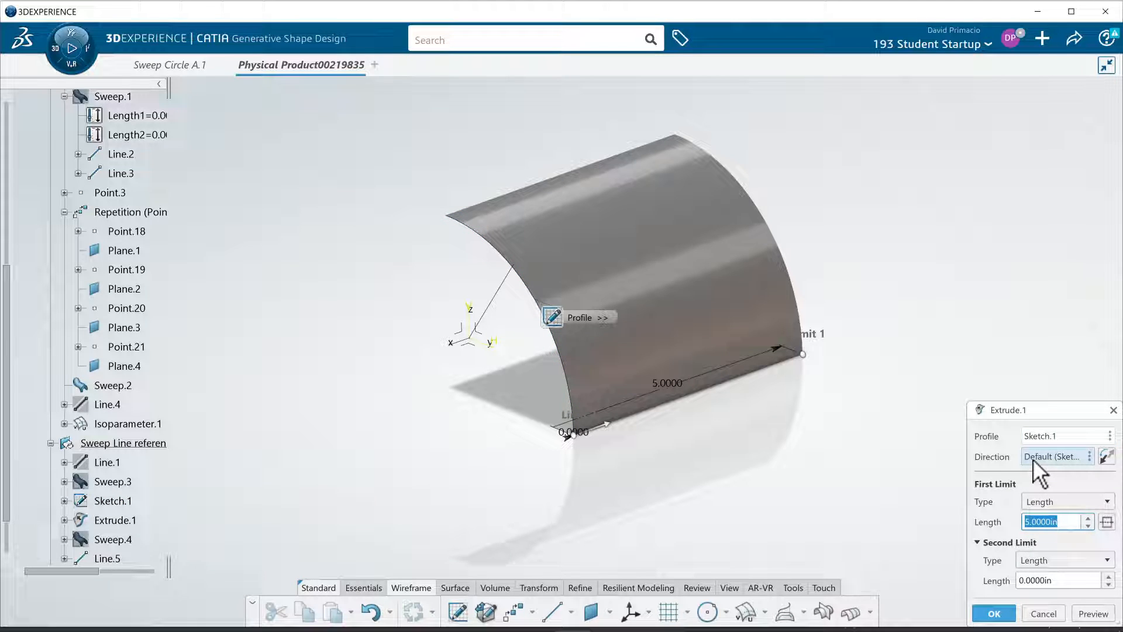
{"action": "left_click", "coordinate": [494, 307]}
{"action": "middle_click_drag", "start_coordinate": [603, 451], "coordinate": [328, 233]}
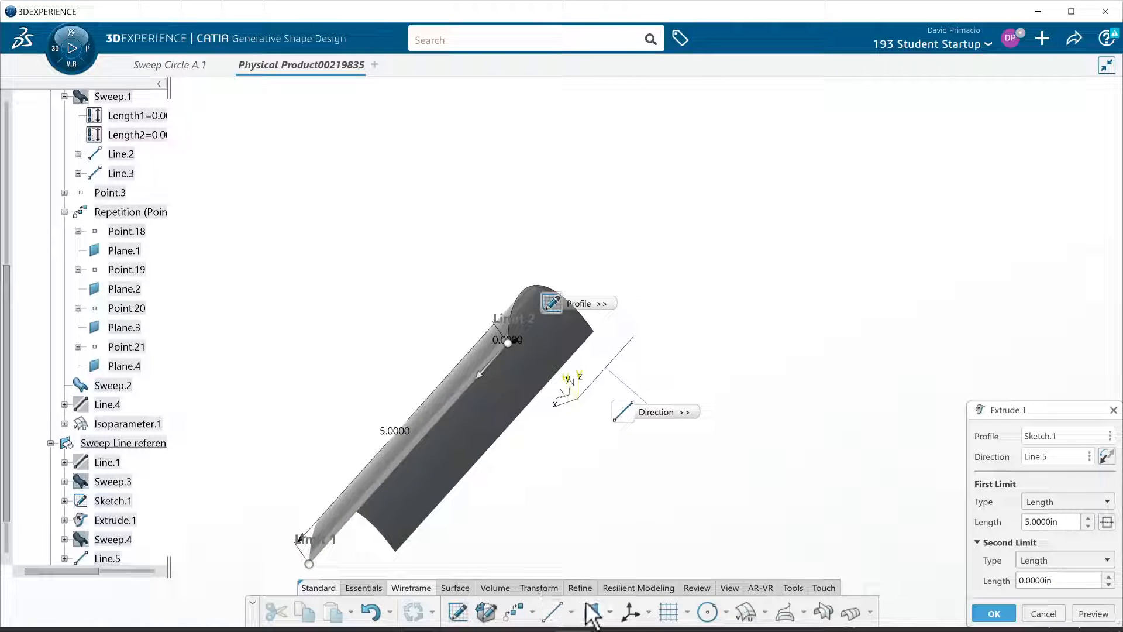
{"action": "left_click", "coordinate": [729, 587]}
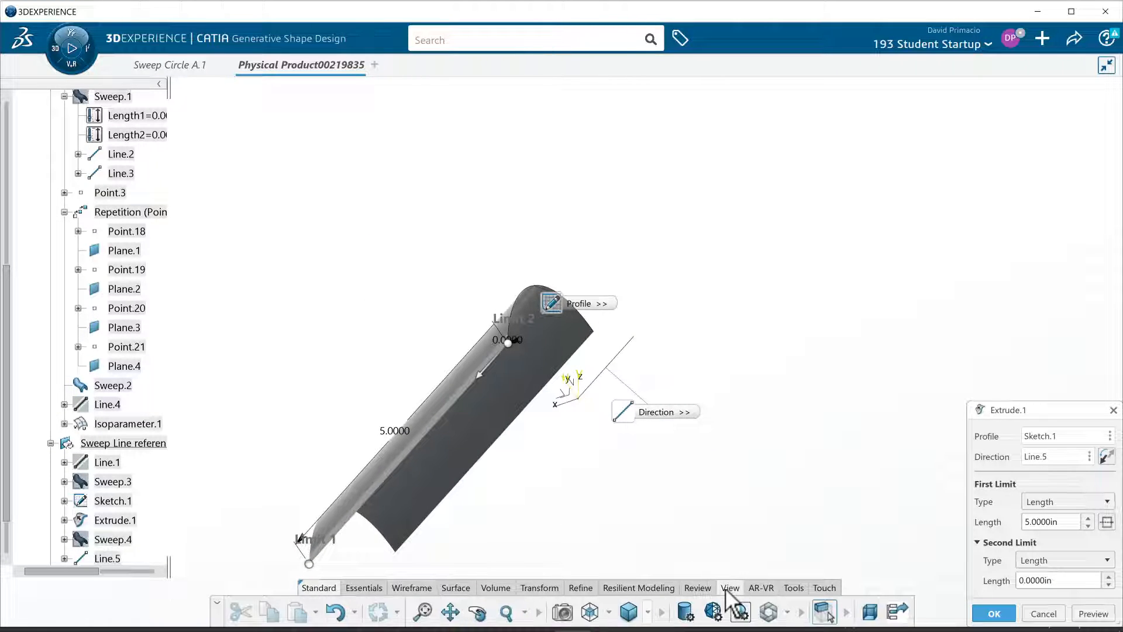
{"action": "left_click", "coordinate": [590, 612]}
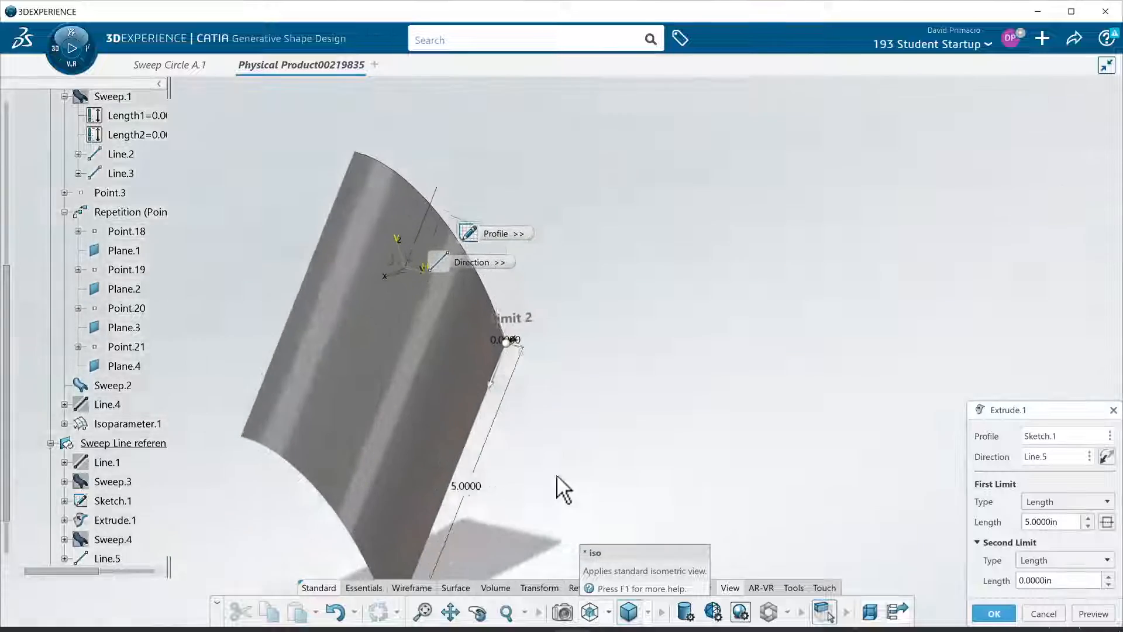
{"action": "scroll", "coordinate": [494, 488], "scroll_direction": "down", "scroll_amount": 3}
{"action": "middle_click_drag", "start_coordinate": [494, 488], "coordinate": [577, 406]}
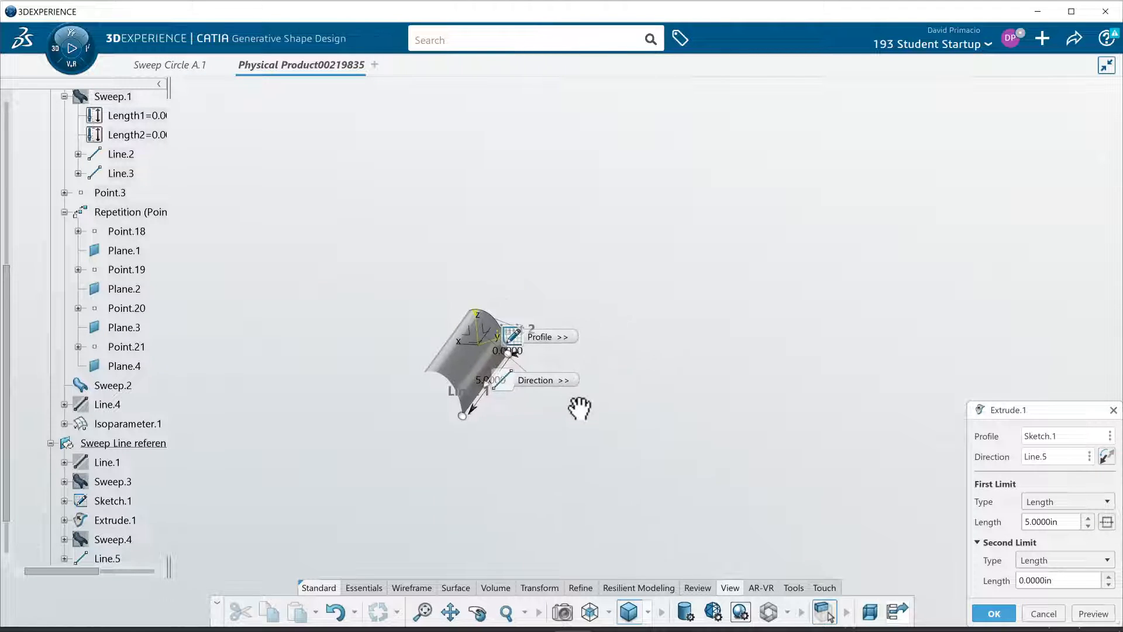
{"action": "left_click", "coordinate": [1106, 456]}
{"action": "middle_click_drag", "start_coordinate": [870, 446], "coordinate": [662, 483]}
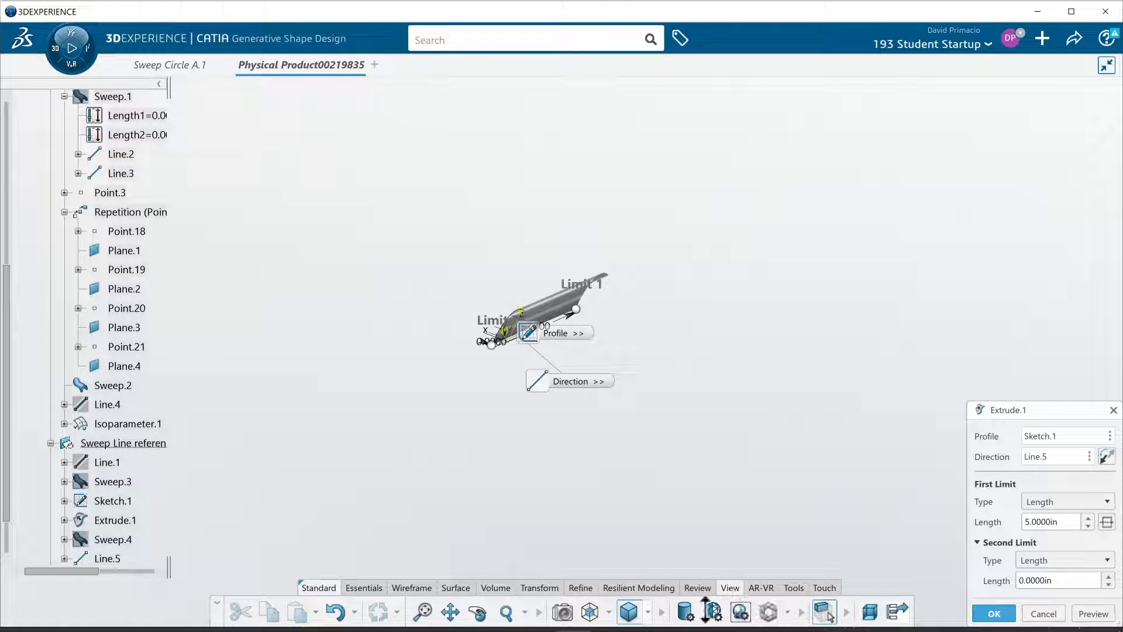
Step: Examine how the extrusion follows the diagonal line in the standard front and right views
{"action": "left_click", "coordinate": [649, 610]}
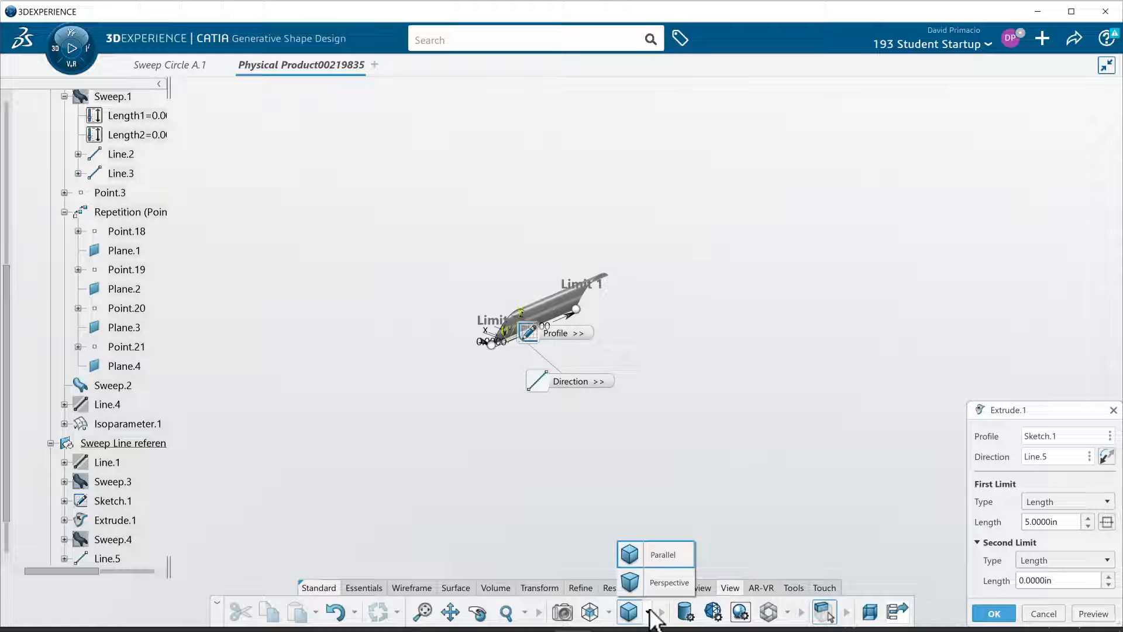
{"action": "left_click", "coordinate": [608, 612]}
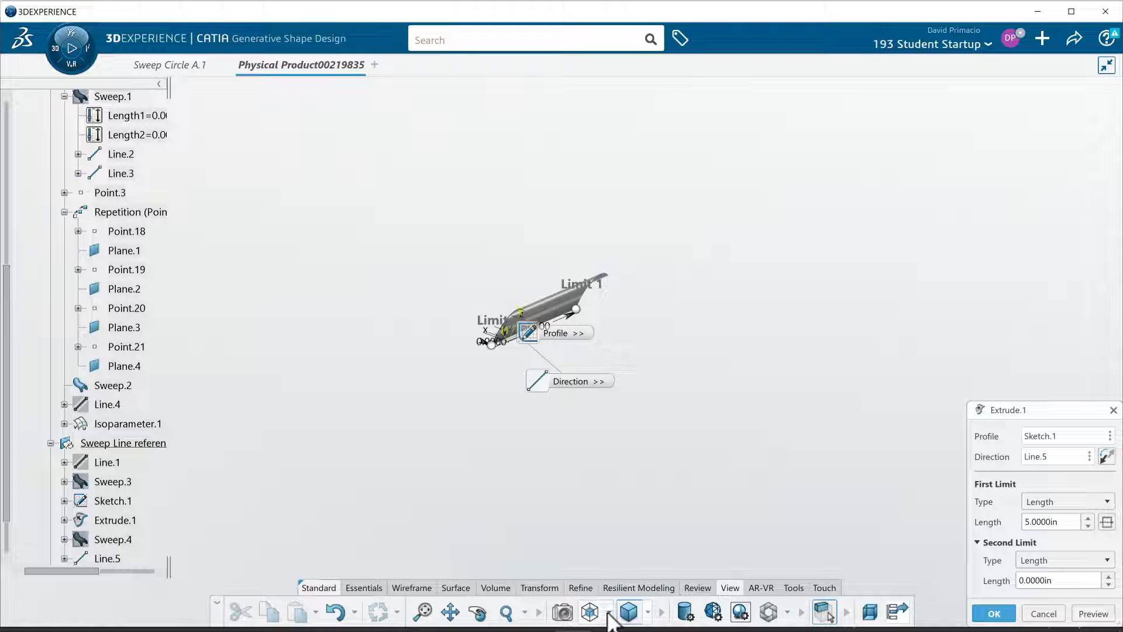
{"action": "left_click", "coordinate": [608, 614]}
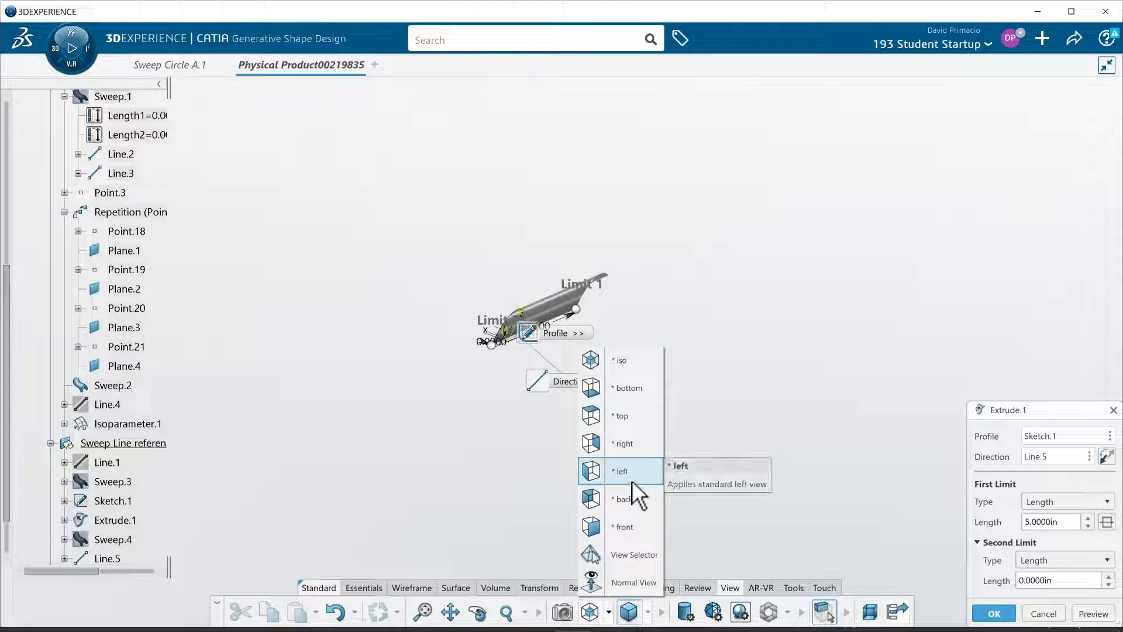
{"action": "left_click", "coordinate": [625, 524]}
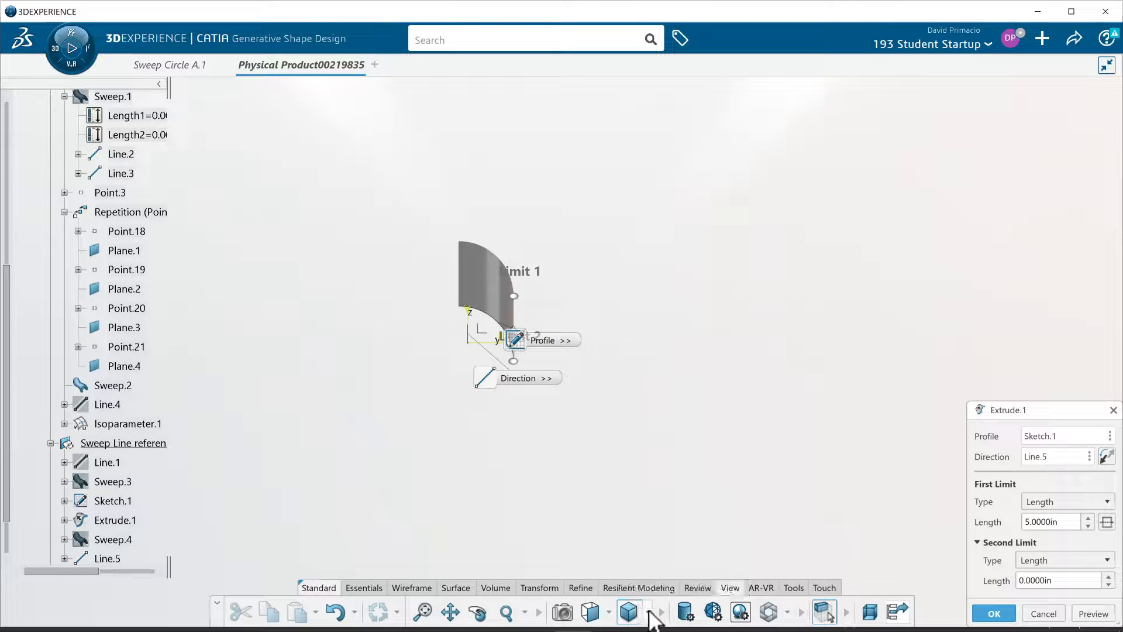
{"action": "left_click", "coordinate": [610, 613]}
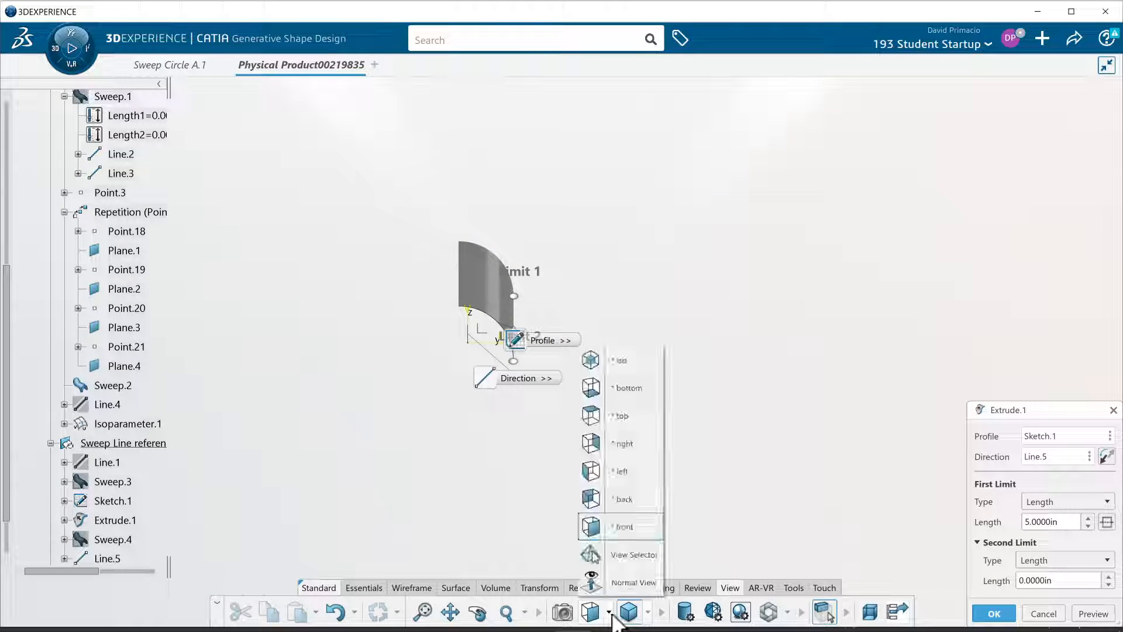
{"action": "left_click", "coordinate": [633, 445]}
{"action": "middle_click_drag", "start_coordinate": [616, 468], "coordinate": [703, 423]}
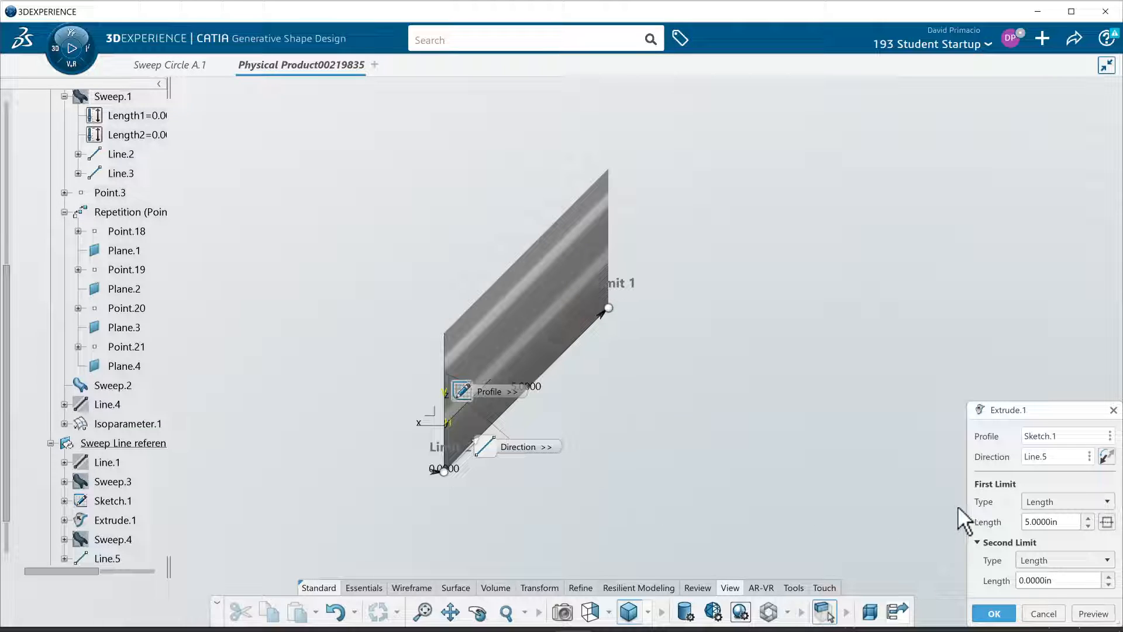
Step: Set the direction of Extrude.1 to X Component, reverse it and confirm the extrusion
{"action": "right_click", "coordinate": [1043, 457]}
{"action": "left_click", "coordinate": [1052, 480]}
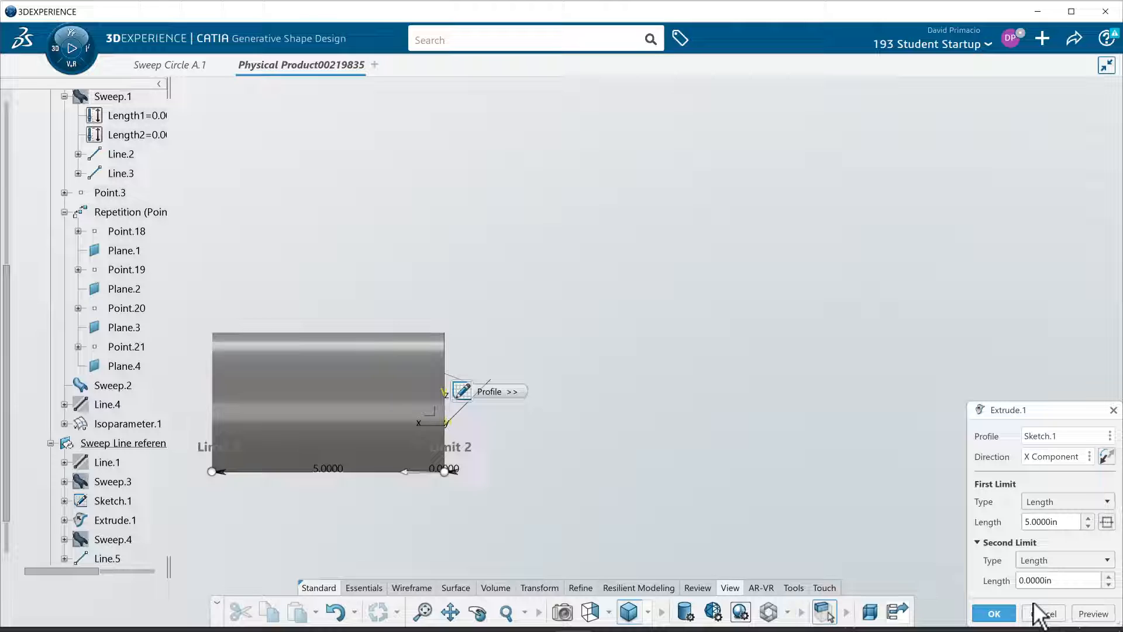
{"action": "left_click", "coordinate": [1105, 457]}
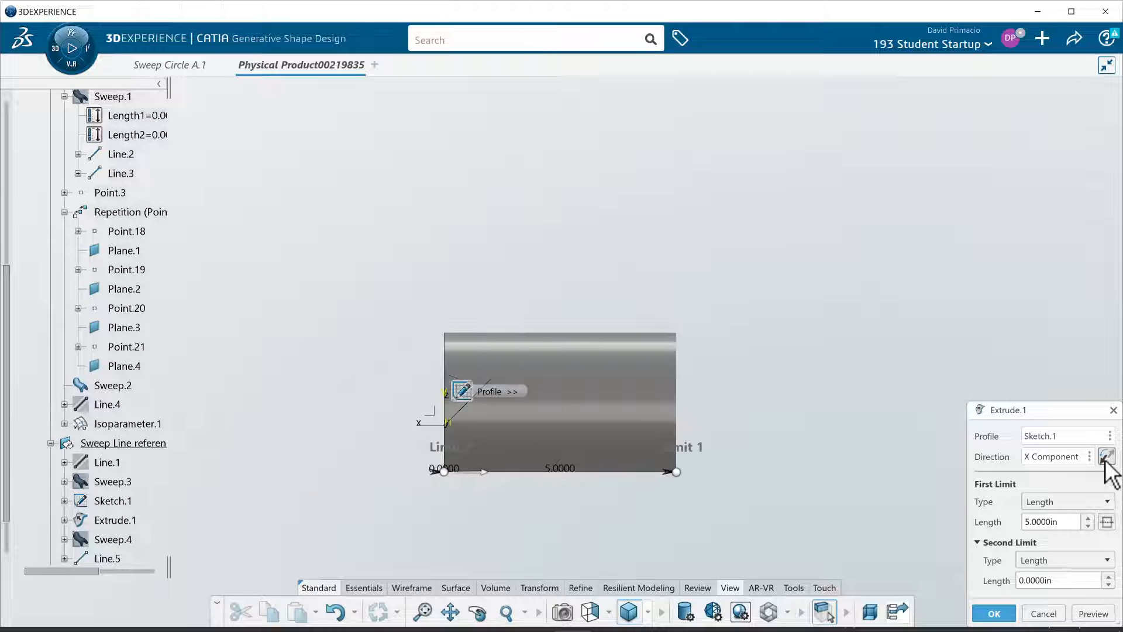
{"action": "middle_click_drag", "start_coordinate": [659, 536], "coordinate": [790, 504]}
{"action": "middle_click_drag", "start_coordinate": [664, 503], "coordinate": [772, 476]}
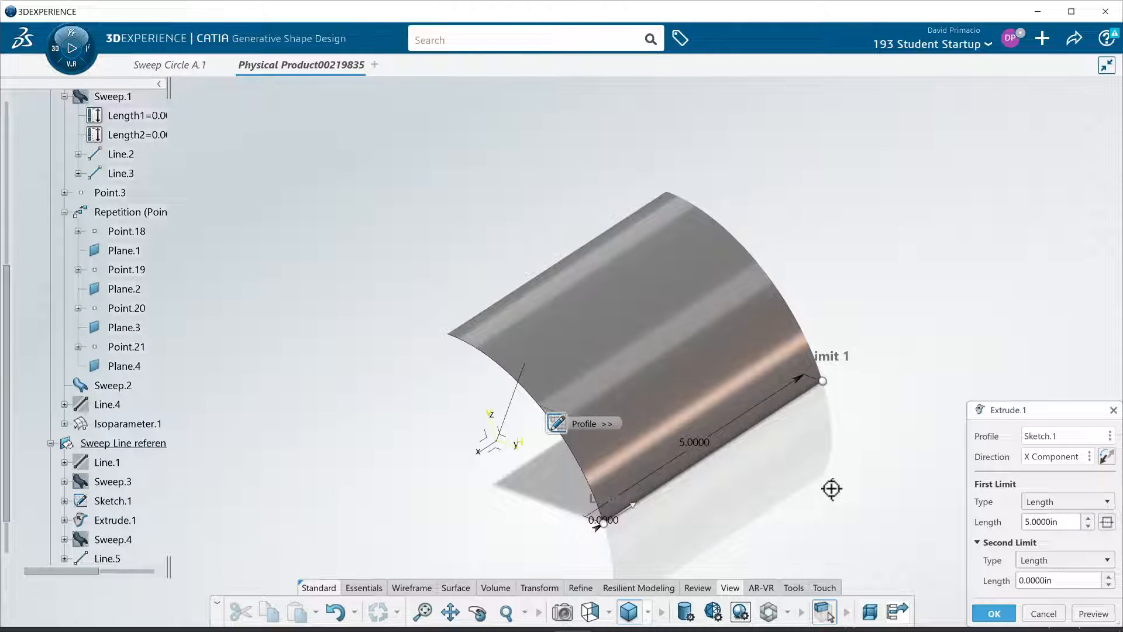
{"action": "left_click", "coordinate": [994, 612]}
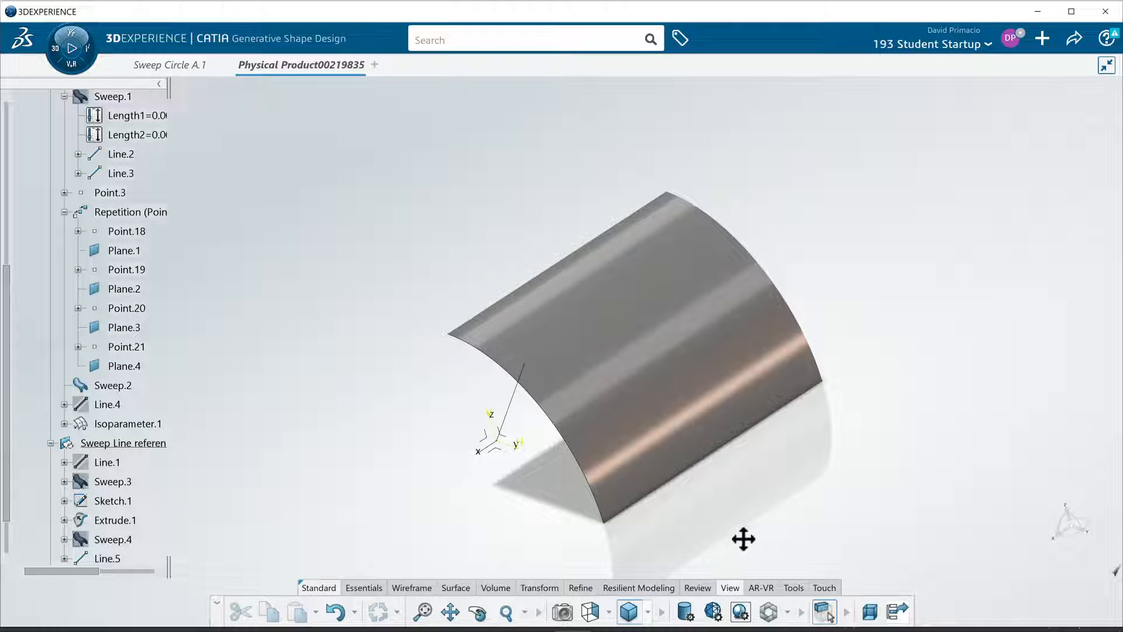
Step: Hide the extruded surface Extrude.1 and show the swept surface Sweep.4 in its place
{"action": "middle_click_drag", "start_coordinate": [743, 537], "coordinate": [696, 520]}
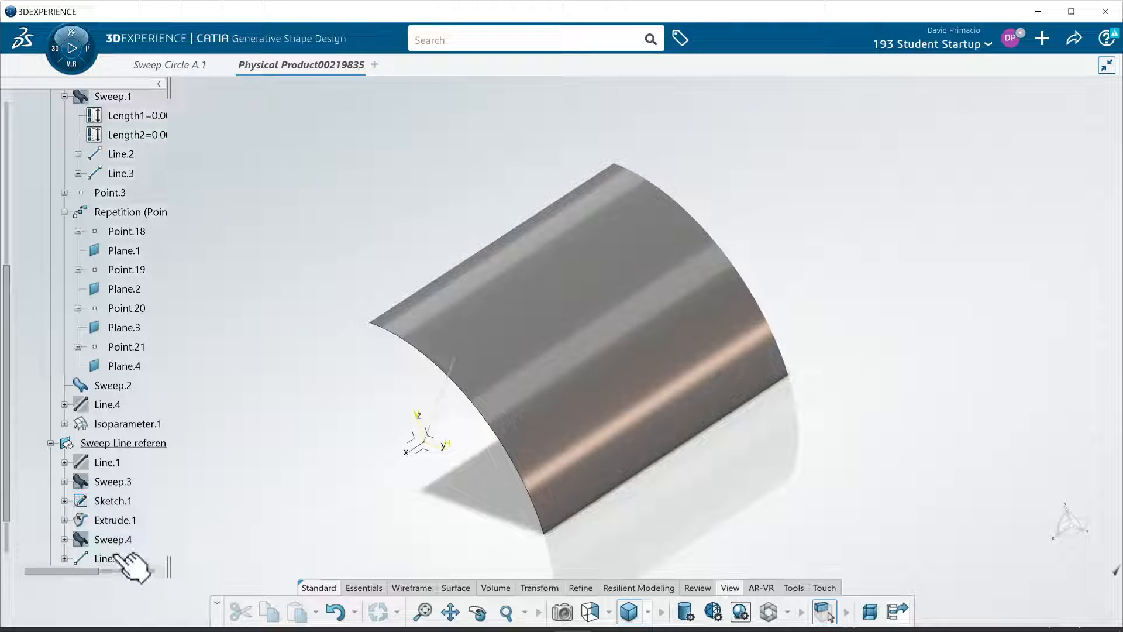
{"action": "right_click", "coordinate": [135, 518]}
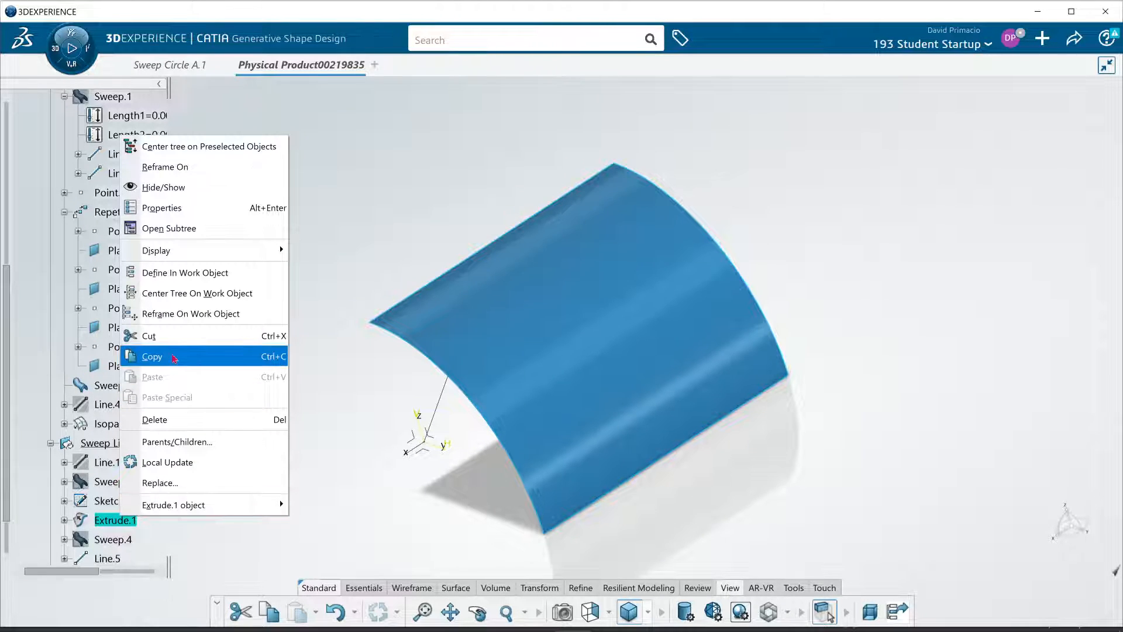
{"action": "left_click", "coordinate": [193, 189]}
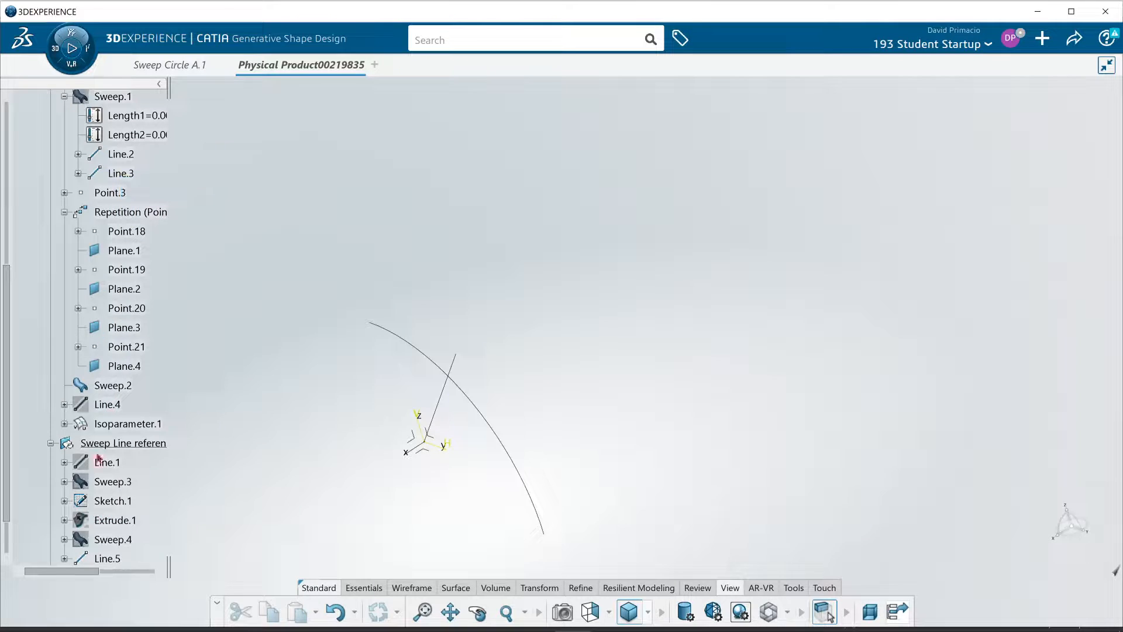
{"action": "right_click", "coordinate": [114, 538]}
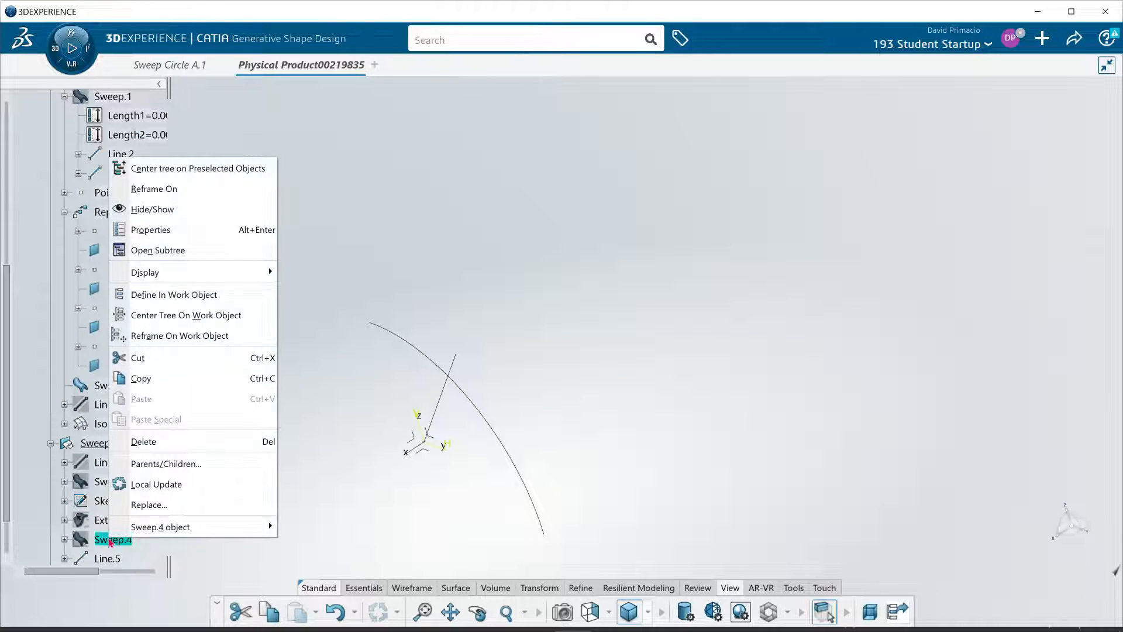
{"action": "left_click", "coordinate": [214, 214]}
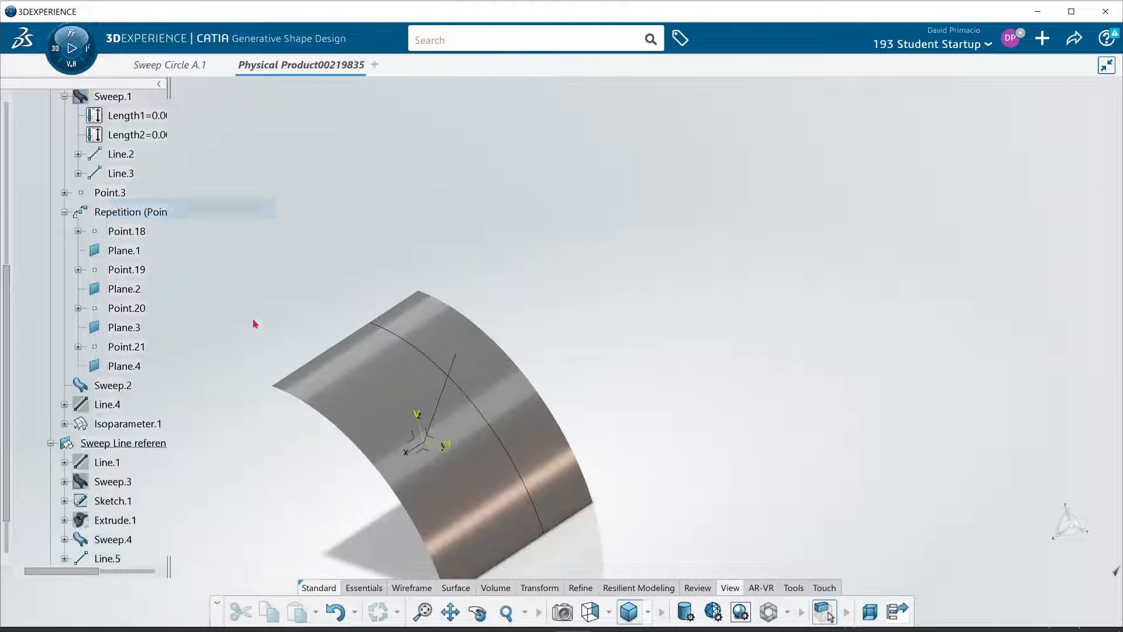
{"action": "middle_click_drag", "start_coordinate": [370, 432], "coordinate": [445, 446]}
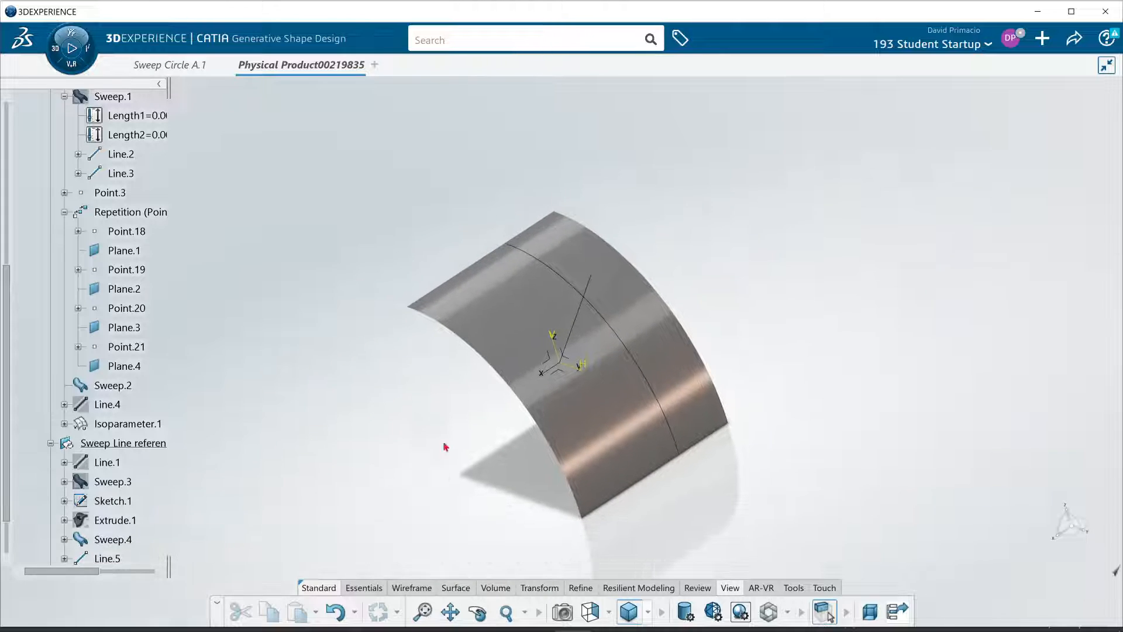
Step: Edit Sweep.4, set Length 1 to 5 in and Length 2 to 0 in, preview the surface and confirm
{"action": "left_click", "coordinate": [588, 446]}
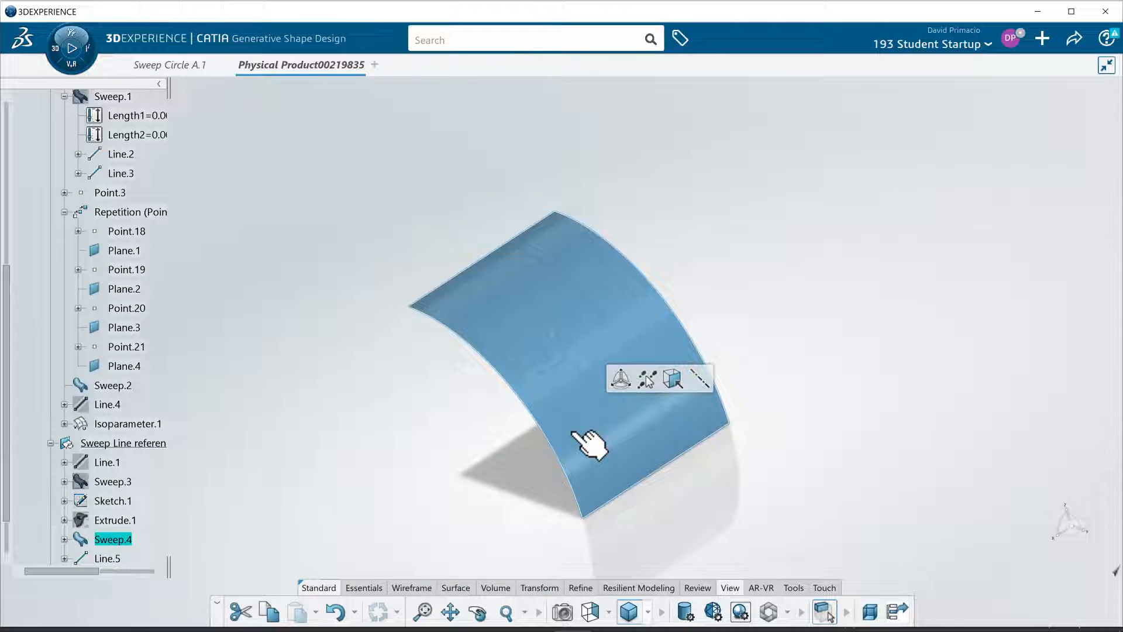
{"action": "double_click", "coordinate": [588, 446]}
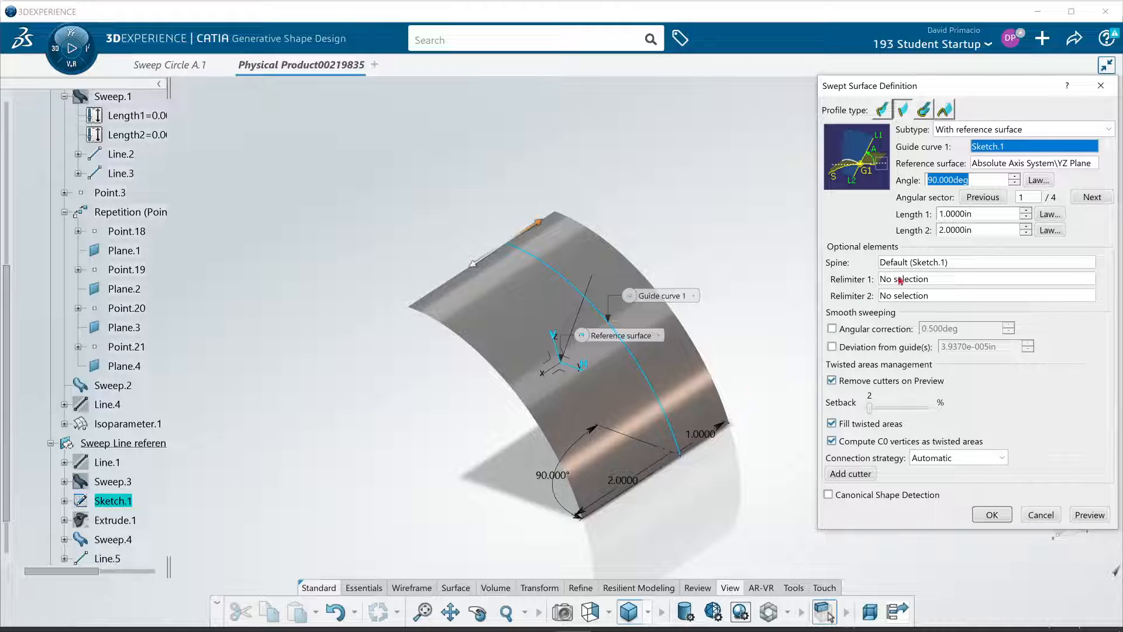
{"action": "left_click", "coordinate": [974, 215]}
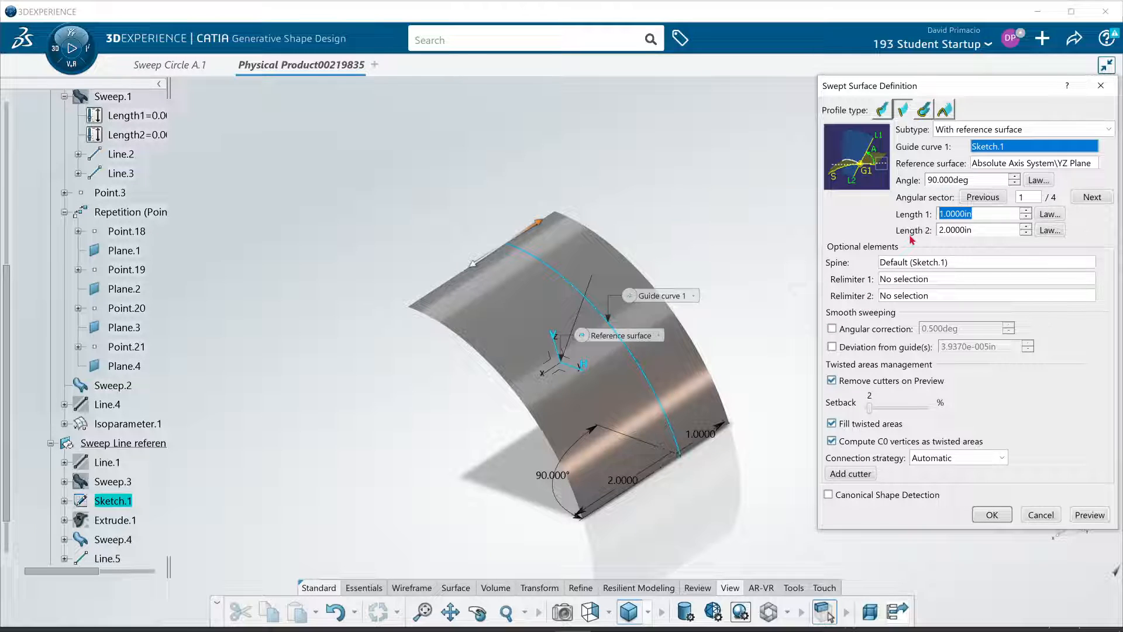
{"action": "type", "text": "5"}
{"action": "left_click", "coordinate": [968, 229]}
{"action": "left_click_drag", "start_coordinate": [975, 230], "coordinate": [938, 231]}
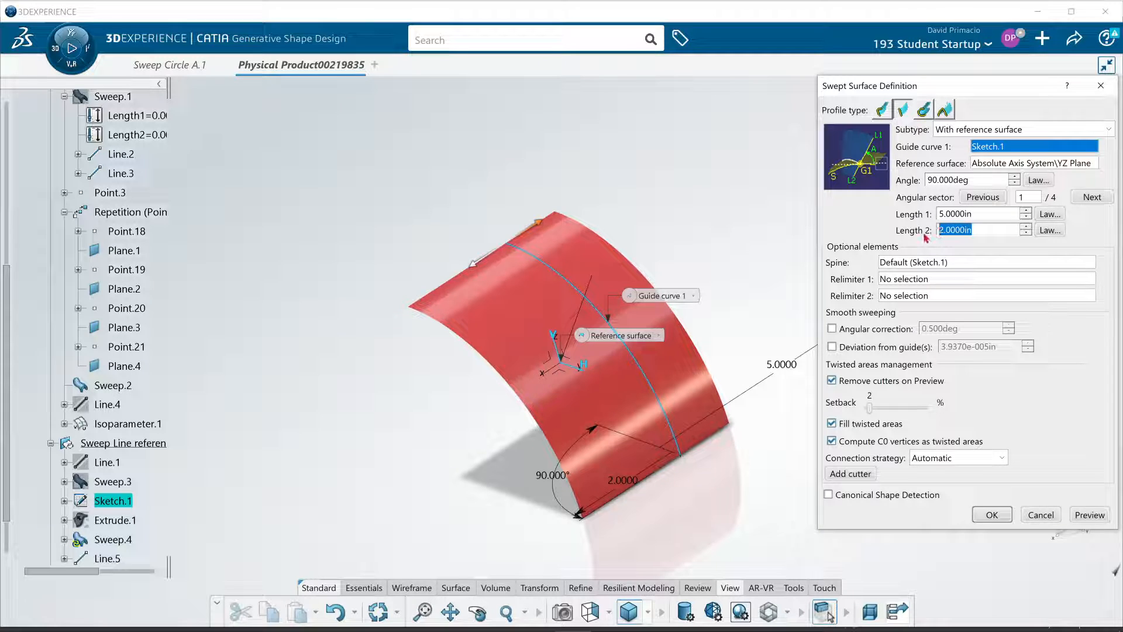
{"action": "type", "text": "0"}
{"action": "left_click", "coordinate": [1082, 516]}
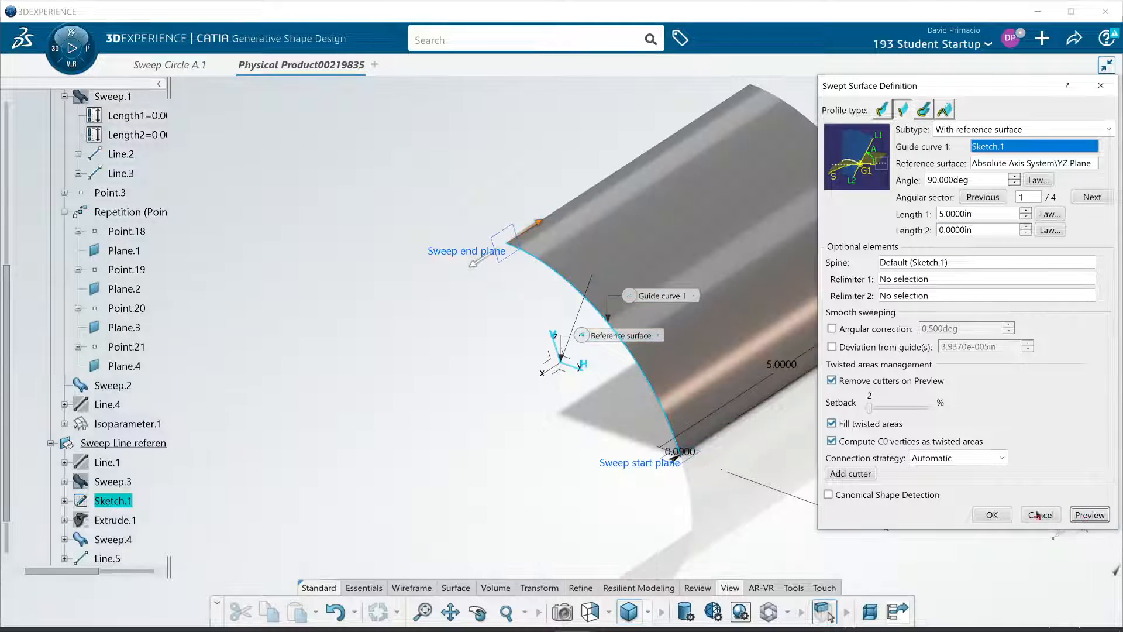
{"action": "left_click", "coordinate": [994, 516]}
Step: Open the definition of Sweep.4 again to review its linear-profile subtype and reference surface settings
{"action": "middle_click_drag", "start_coordinate": [890, 414], "coordinate": [765, 466]}
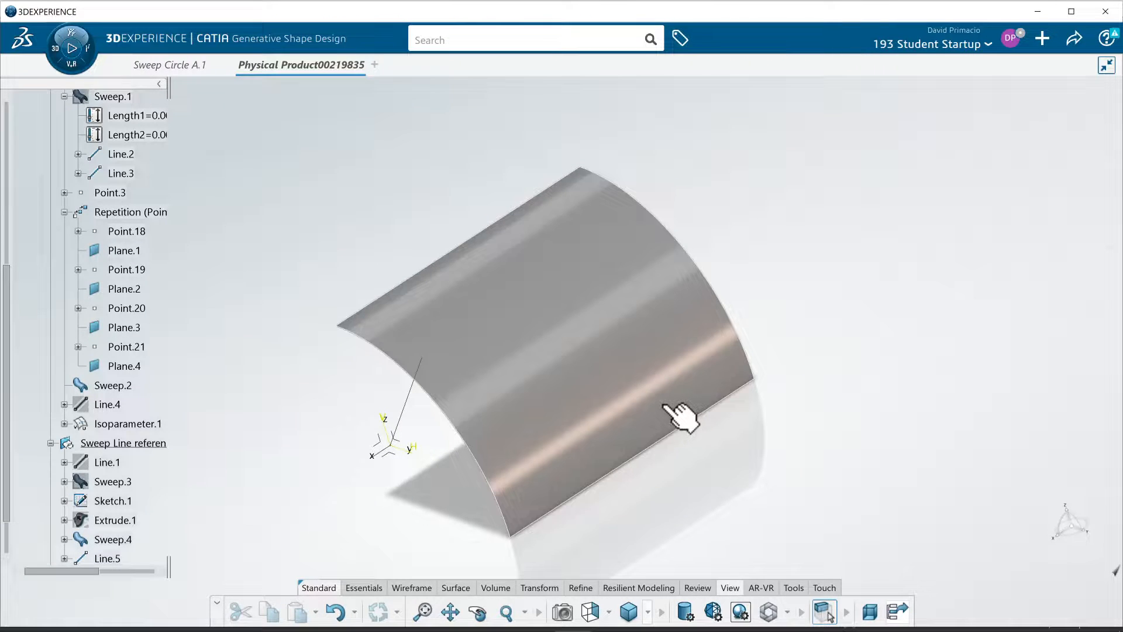
{"action": "double_click", "coordinate": [673, 410]}
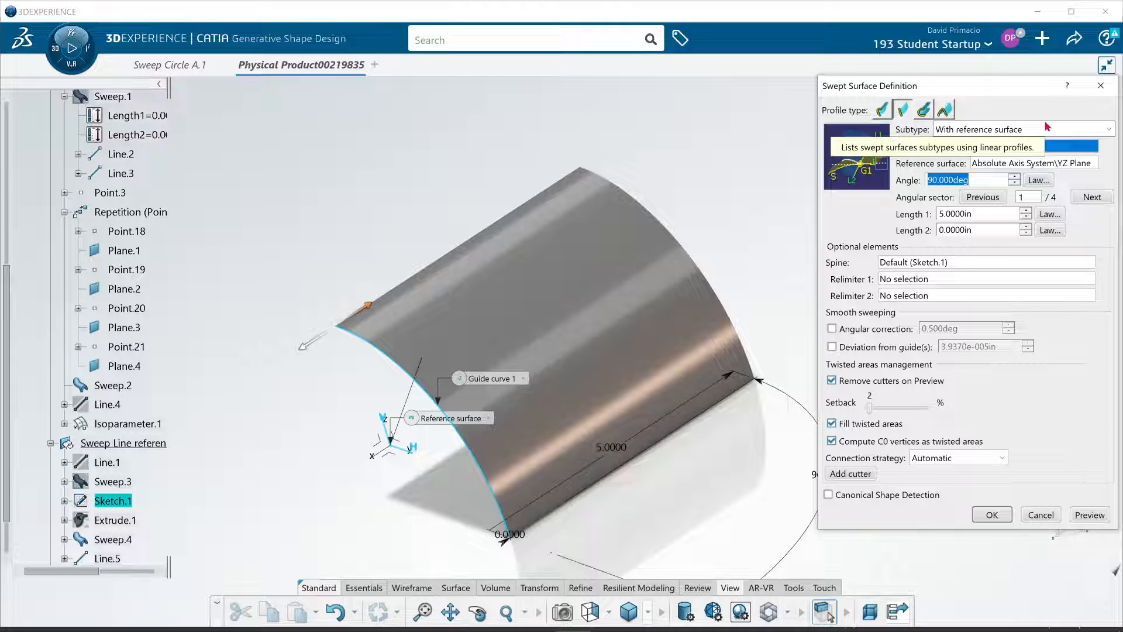
{"action": "key", "text": "alt+Tab"}
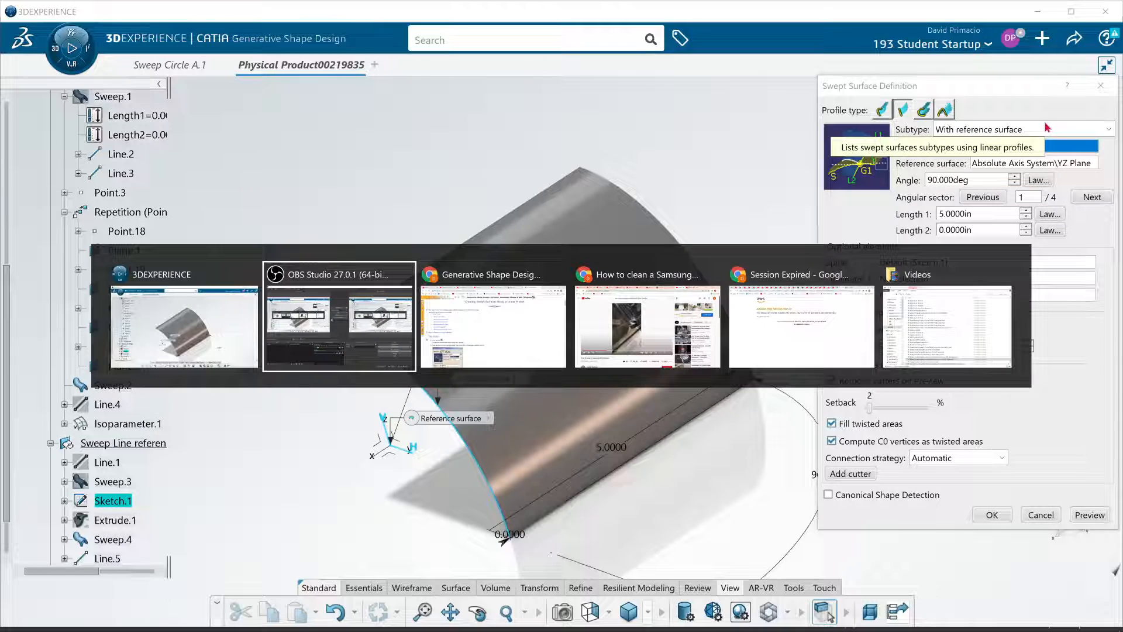